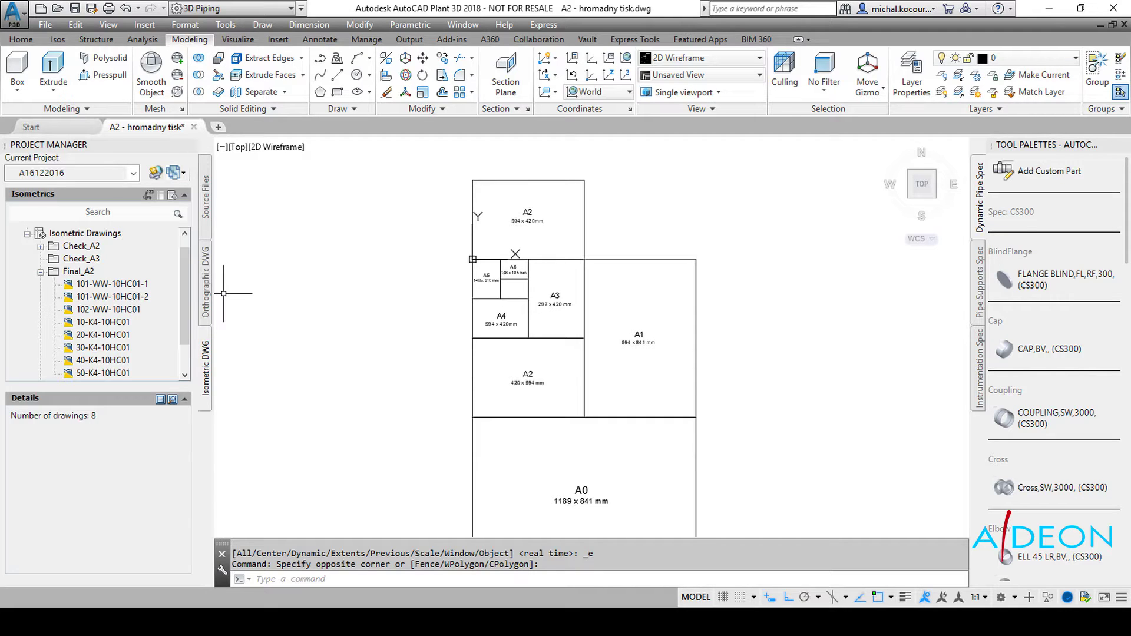
- Pan and zoom across the sheet frames to show the A0 to A6 sheets
scroll(386, 285, up, 1)
scroll(478, 281, up, 1)
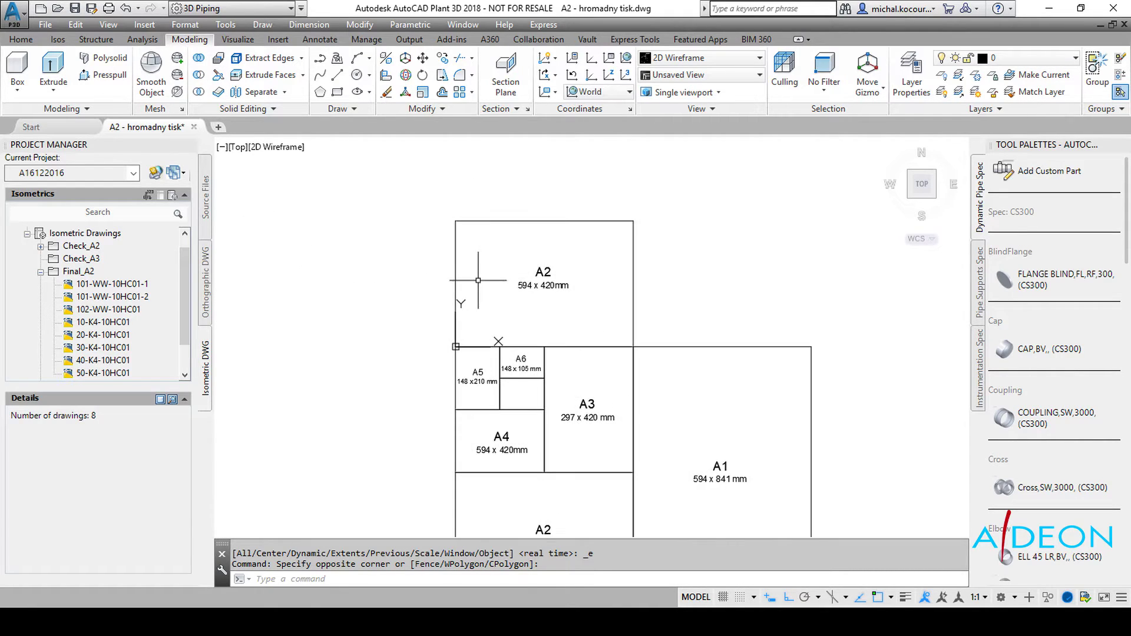
scroll(478, 294, up, 1)
scroll(501, 312, up, 1)
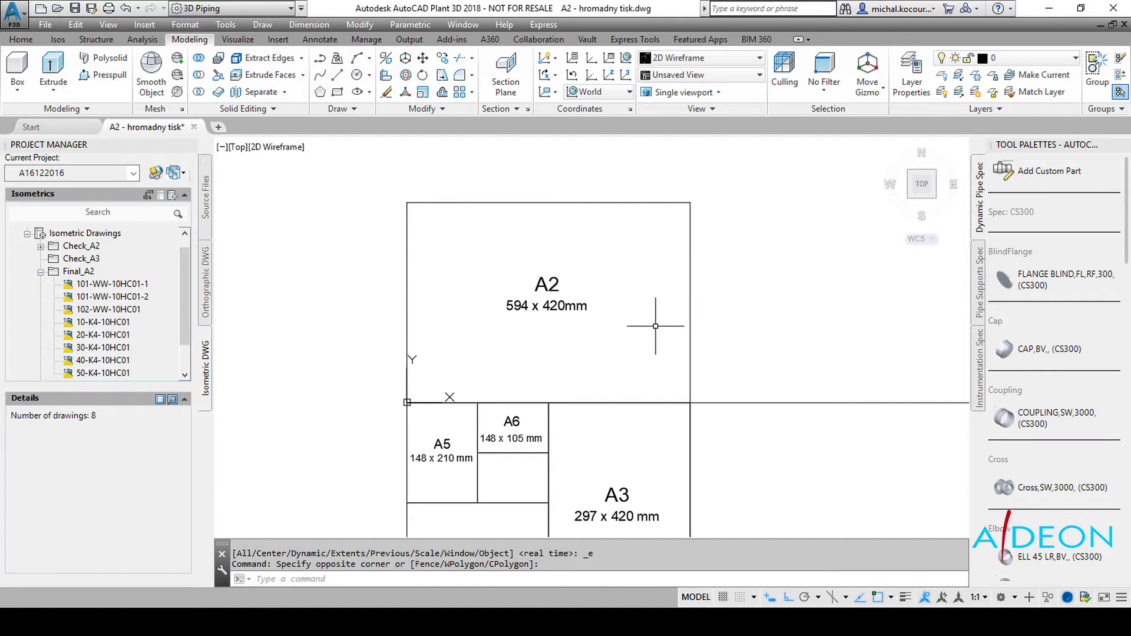
scroll(619, 318, down, 2)
mouse_move(585, 316)
middle_down()
mouse_move(593, 243)
mouse_move(514, 283)
middle_up()
scroll(594, 244, up, 2)
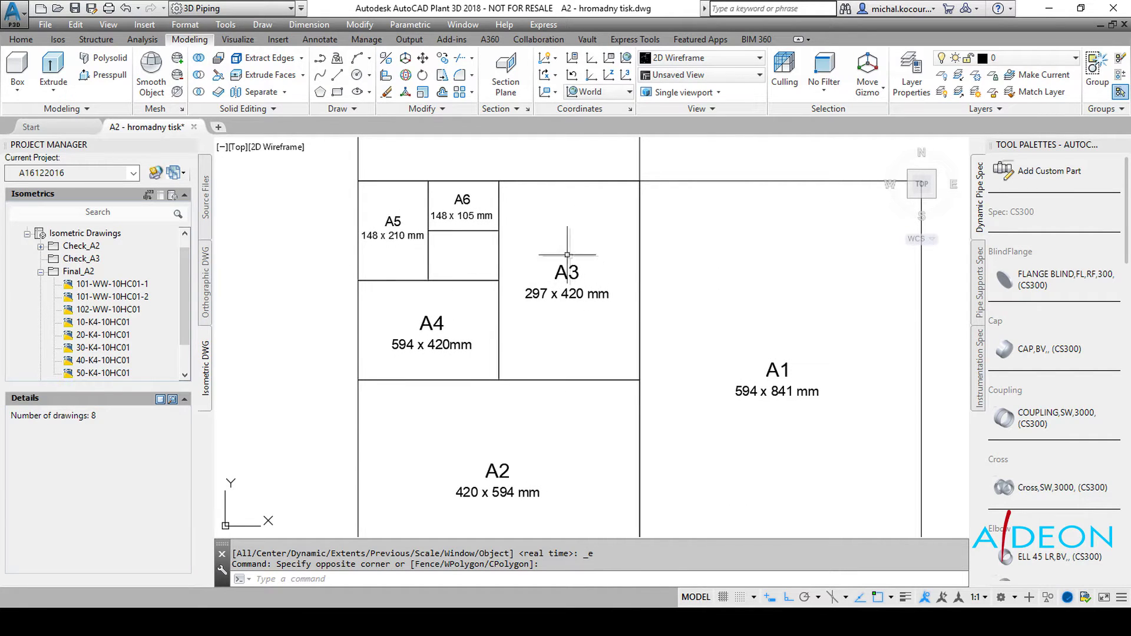
middle_drag(657, 334, 621, 305)
mouse_move(656, 404)
middle_down()
mouse_move(633, 360)
mouse_move(628, 179)
middle_up()
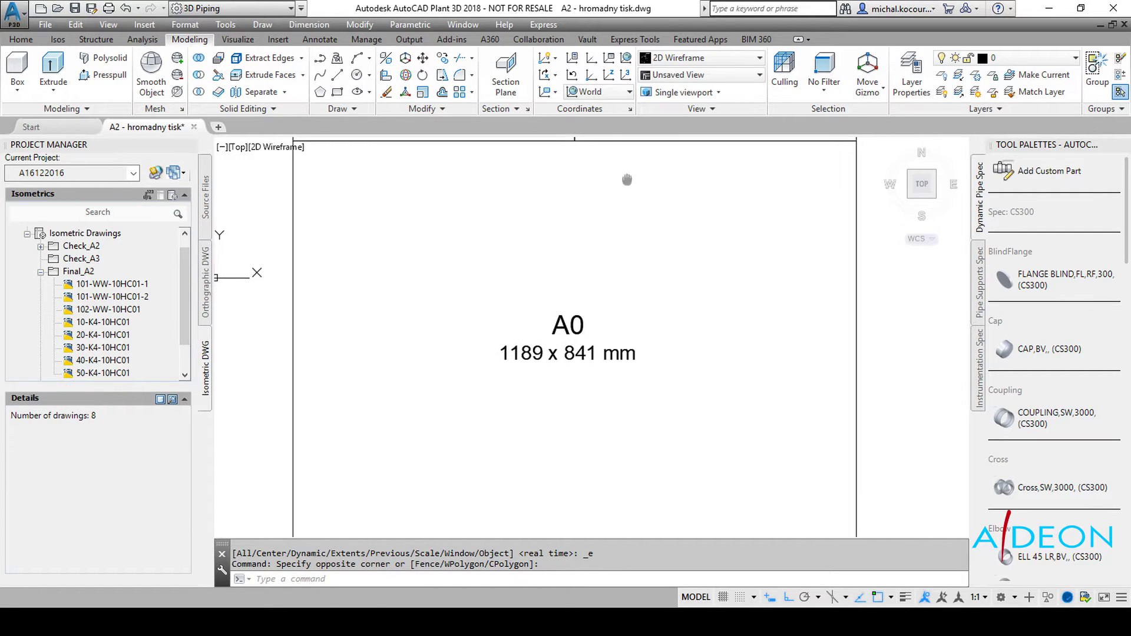
scroll(626, 312, down, 2)
middle_drag(630, 177, 632, 361)
scroll(624, 353, up, 1)
scroll(593, 319, up, 1)
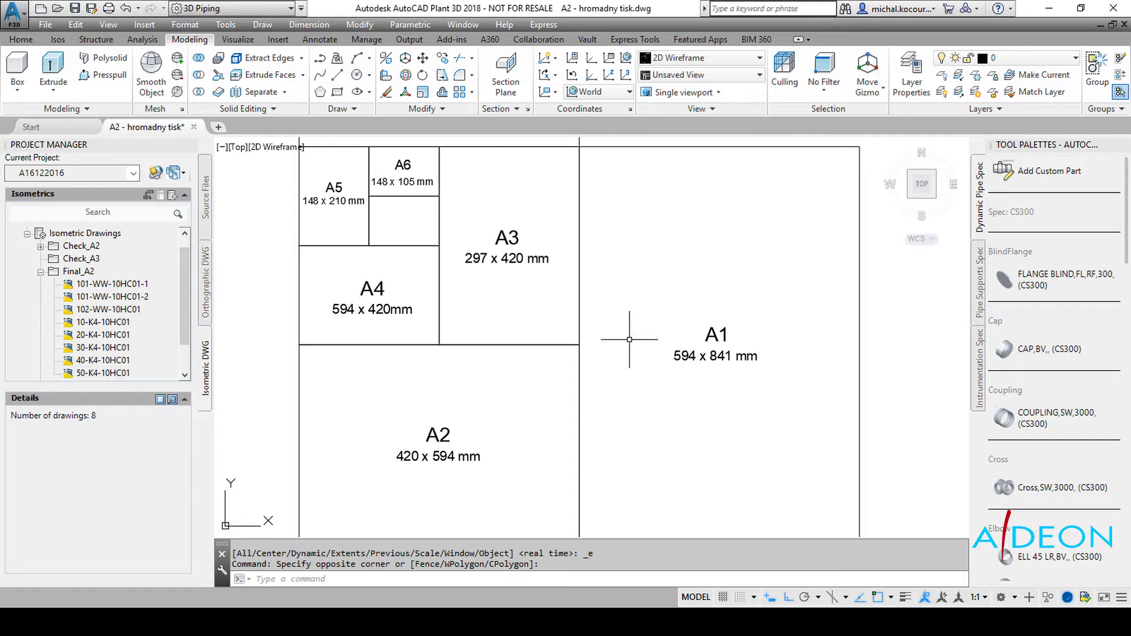
- Center the enlarged A2 sheet, briefly checking the A1, A3, A4 and A5 sheets nearby
middle_drag(604, 257, 618, 464)
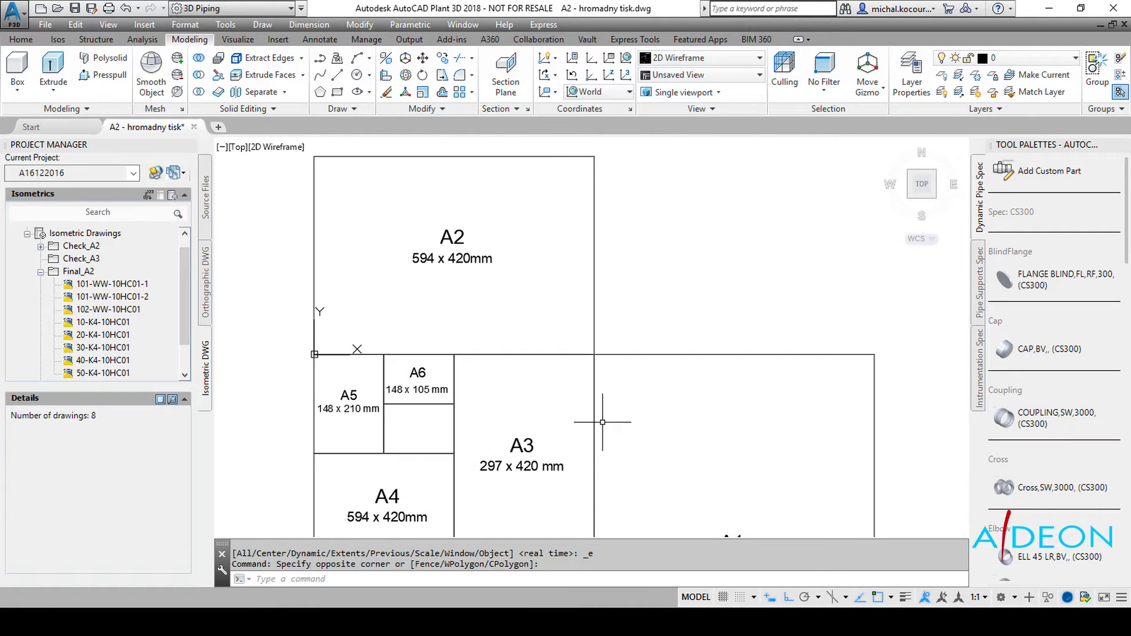
middle_drag(540, 378, 586, 419)
scroll(471, 362, up, 2)
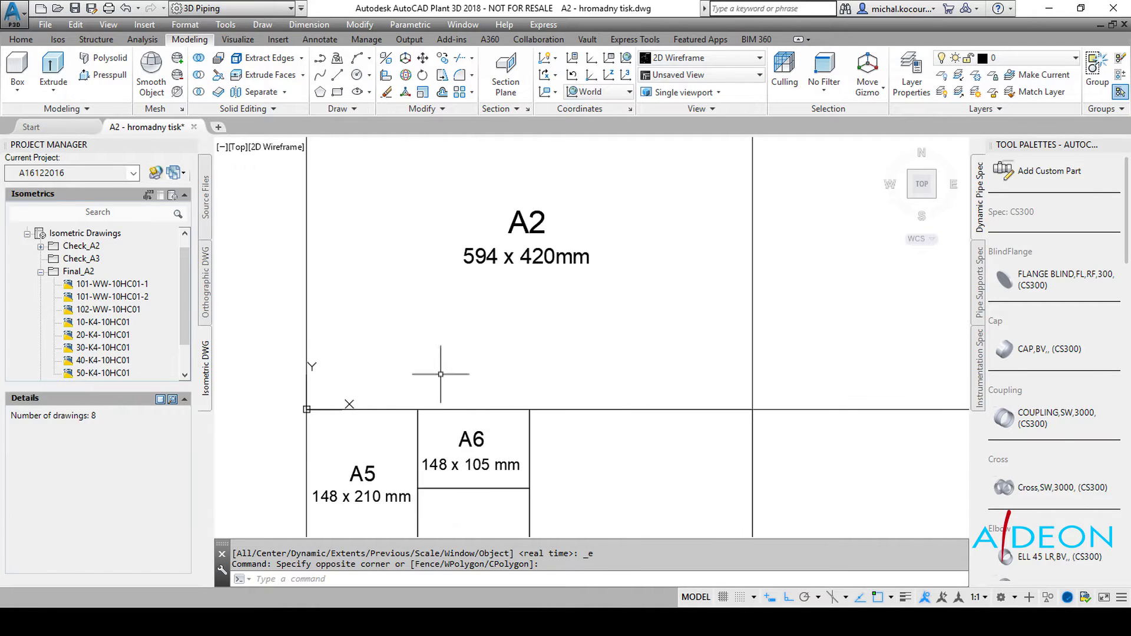
middle_drag(404, 379, 423, 446)
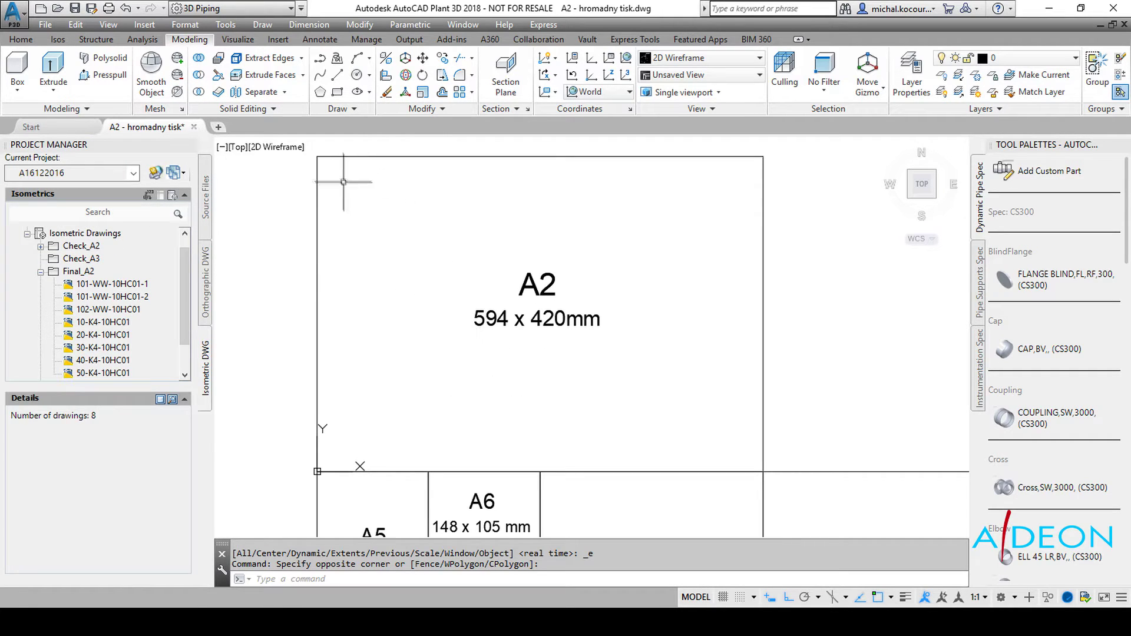
scroll(538, 399, down, 3)
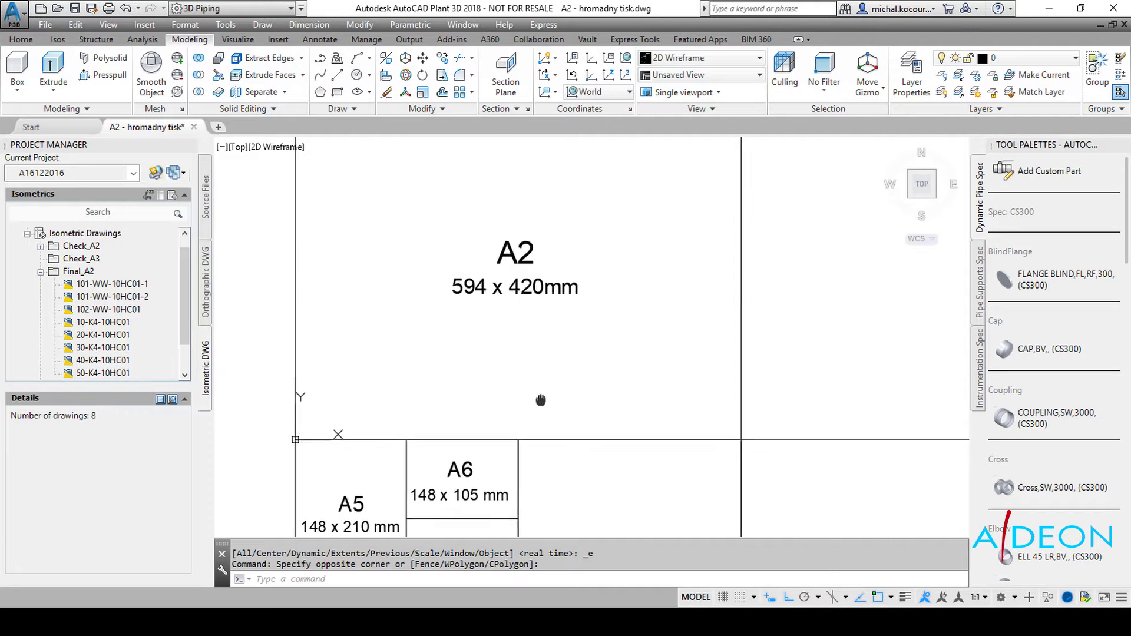
mouse_move(496, 416)
middle_down()
mouse_move(526, 456)
mouse_move(527, 353)
middle_up()
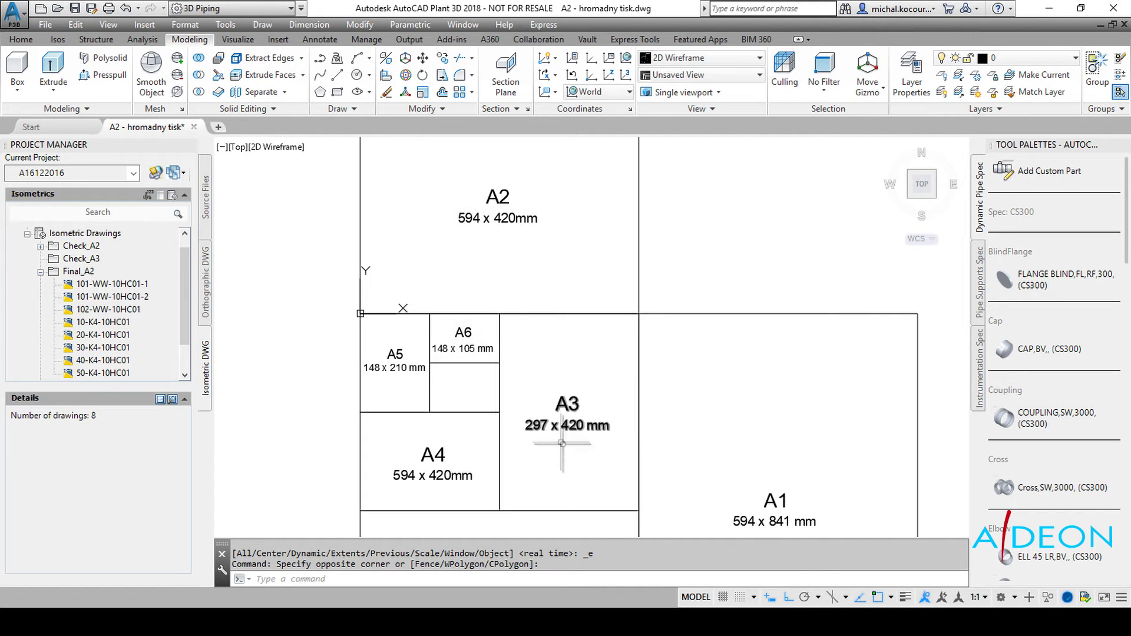
middle_drag(516, 219, 516, 289)
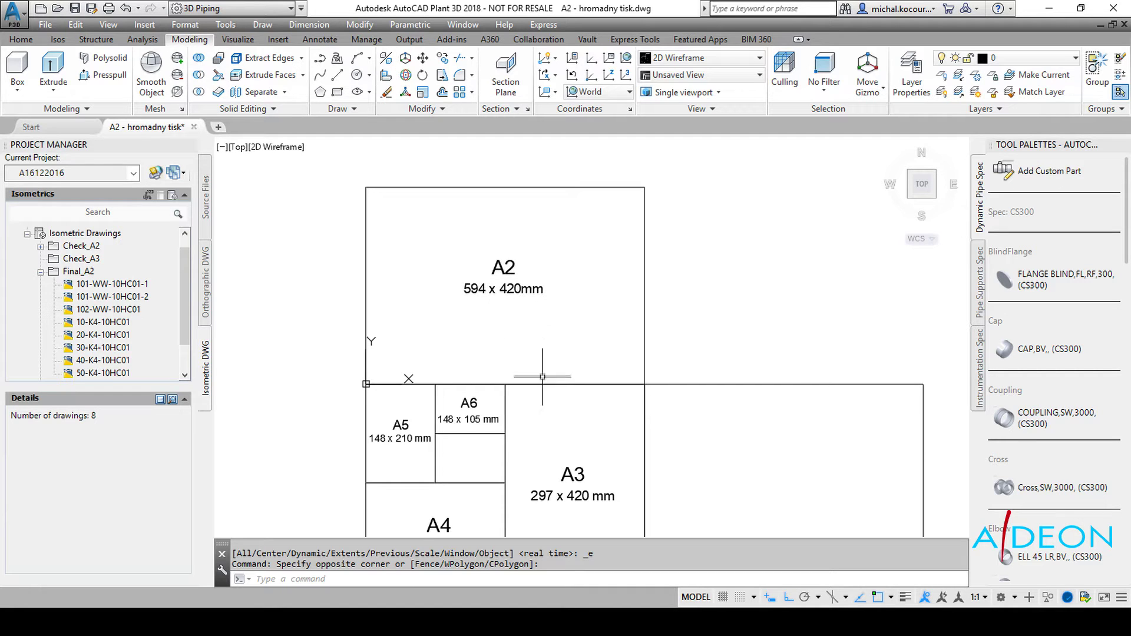
middle_drag(538, 377, 538, 250)
mouse_move(569, 434)
middle_down()
mouse_move(559, 336)
mouse_move(541, 392)
middle_up()
middle_drag(529, 289, 529, 414)
scroll(500, 400, up, 1)
scroll(413, 389, up, 1)
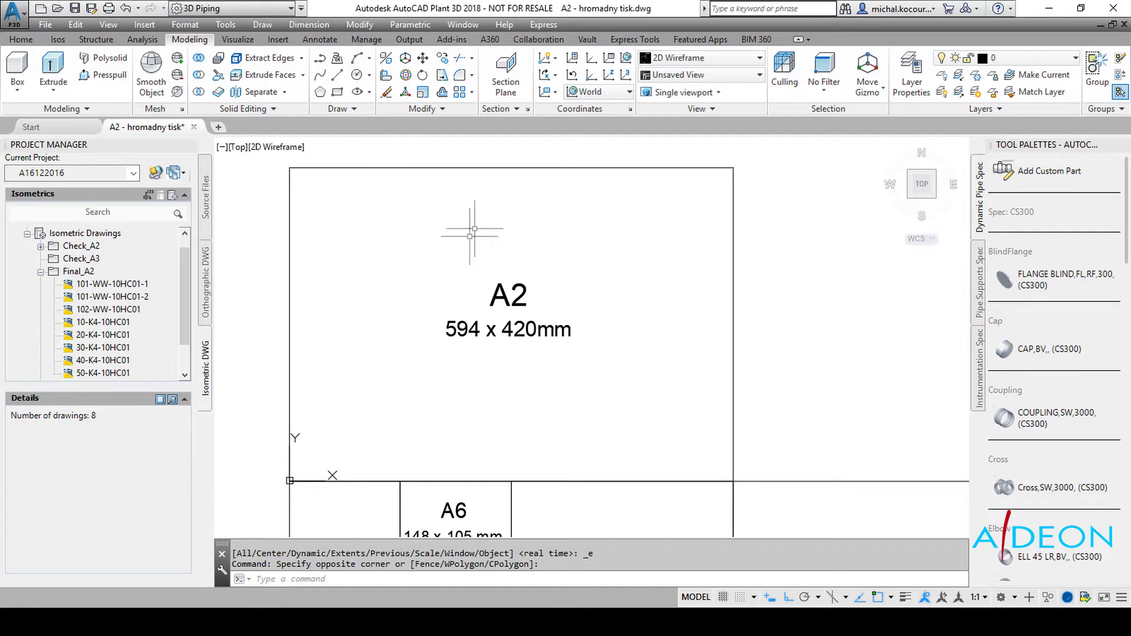
- Select the A2 frame and its label to check their layer, cancelling a rectangle started meanwhile
click(552, 169)
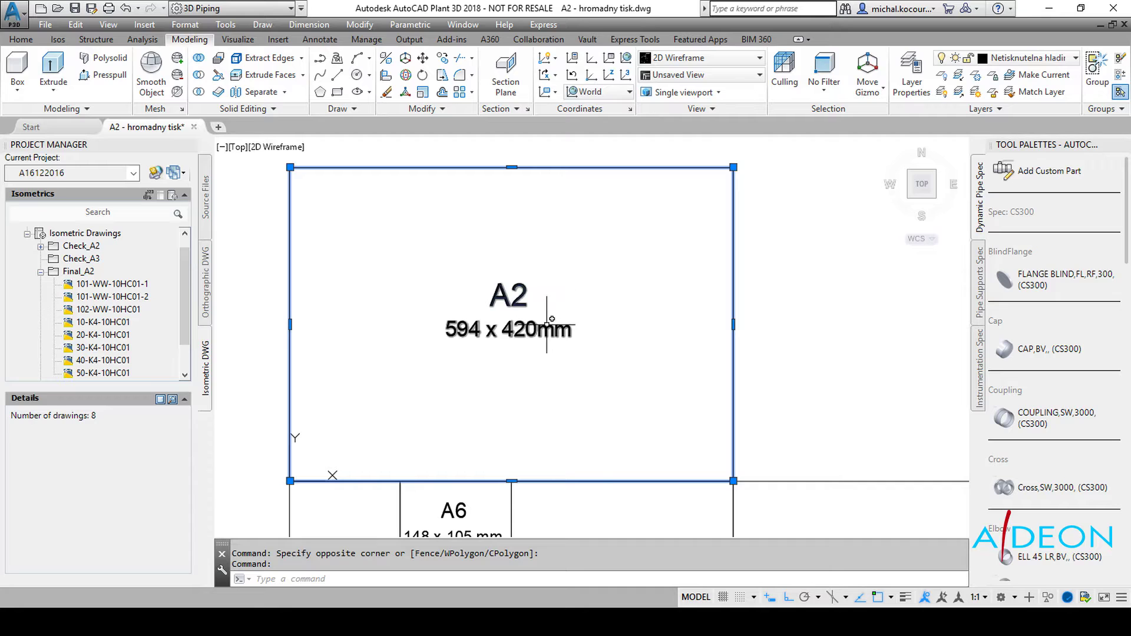
mouse_move(508, 329)
key(Escape)
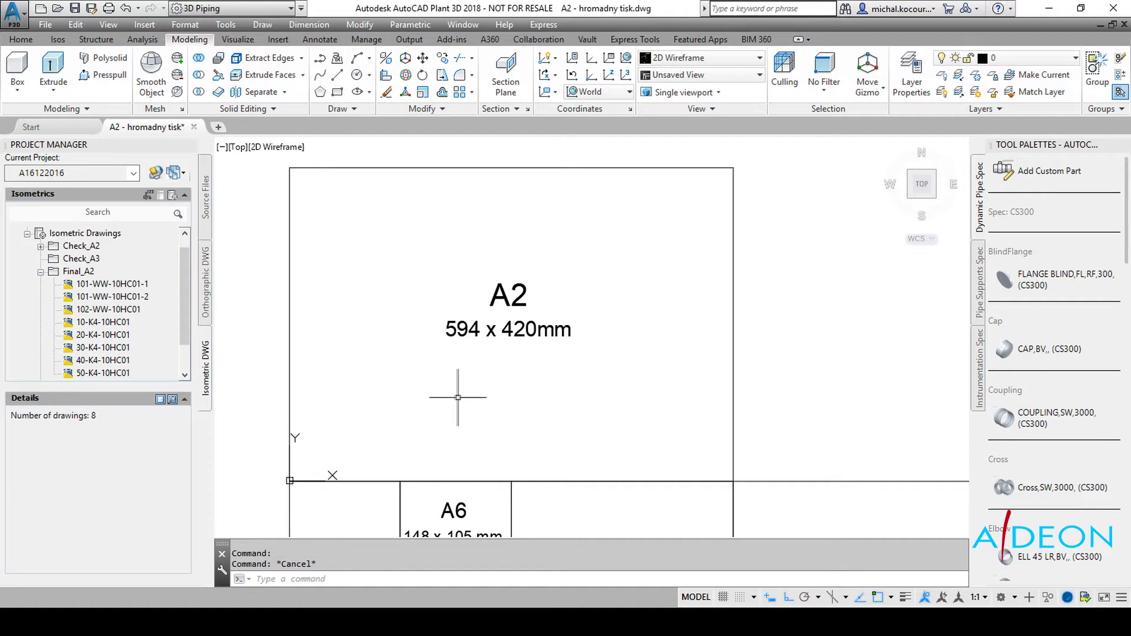
click(334, 94)
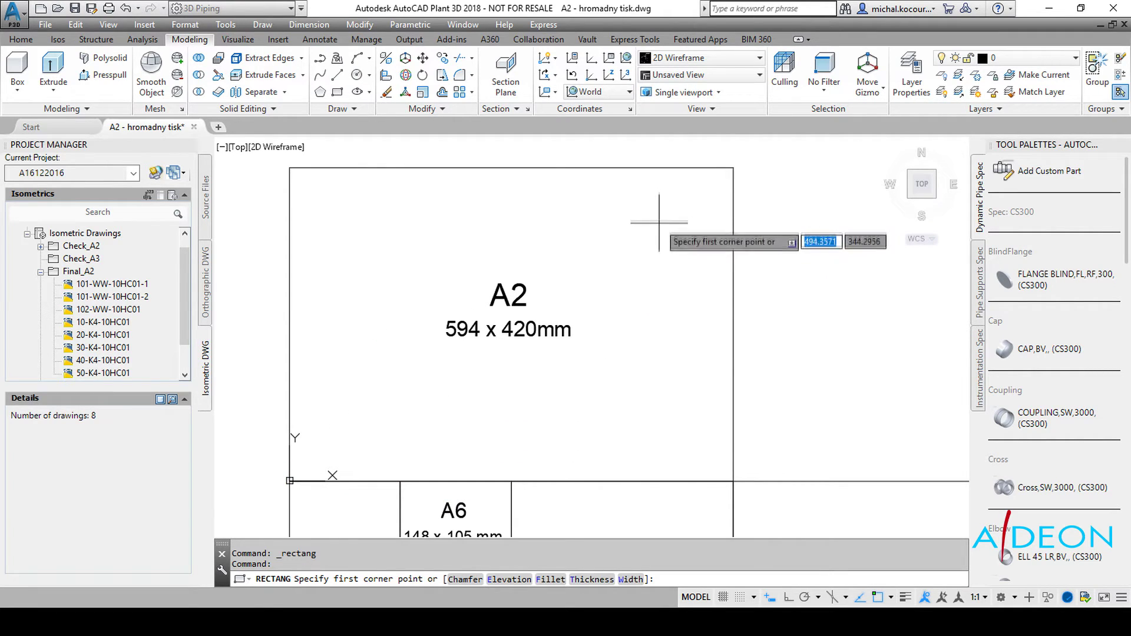
key(Escape)
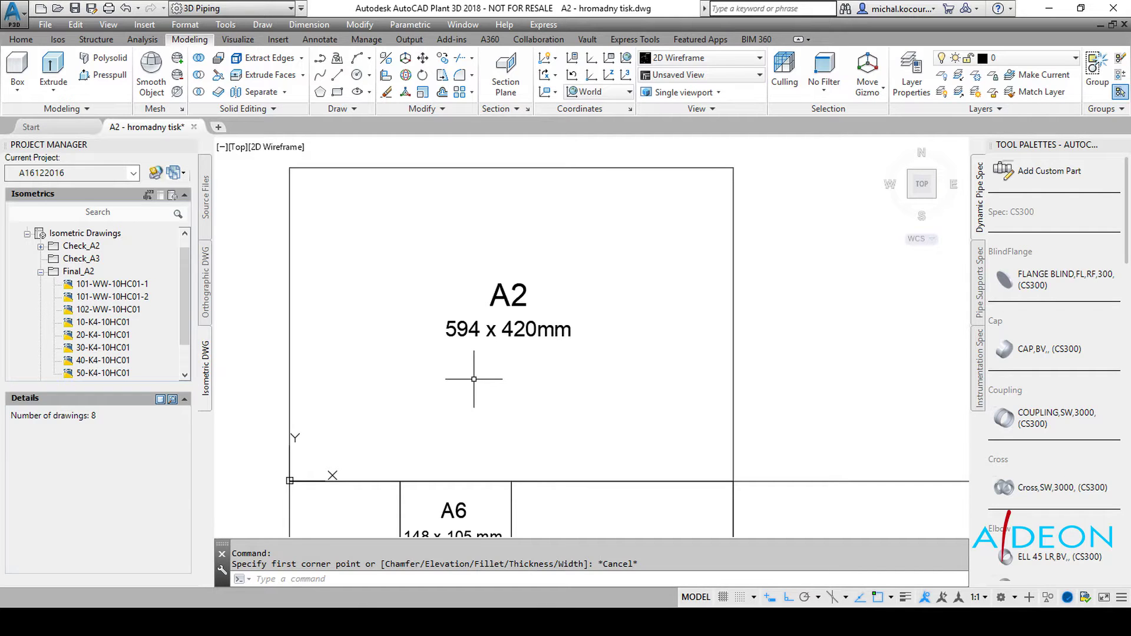
mouse_move(501, 353)
middle_down()
mouse_move(508, 227)
mouse_move(495, 356)
middle_up()
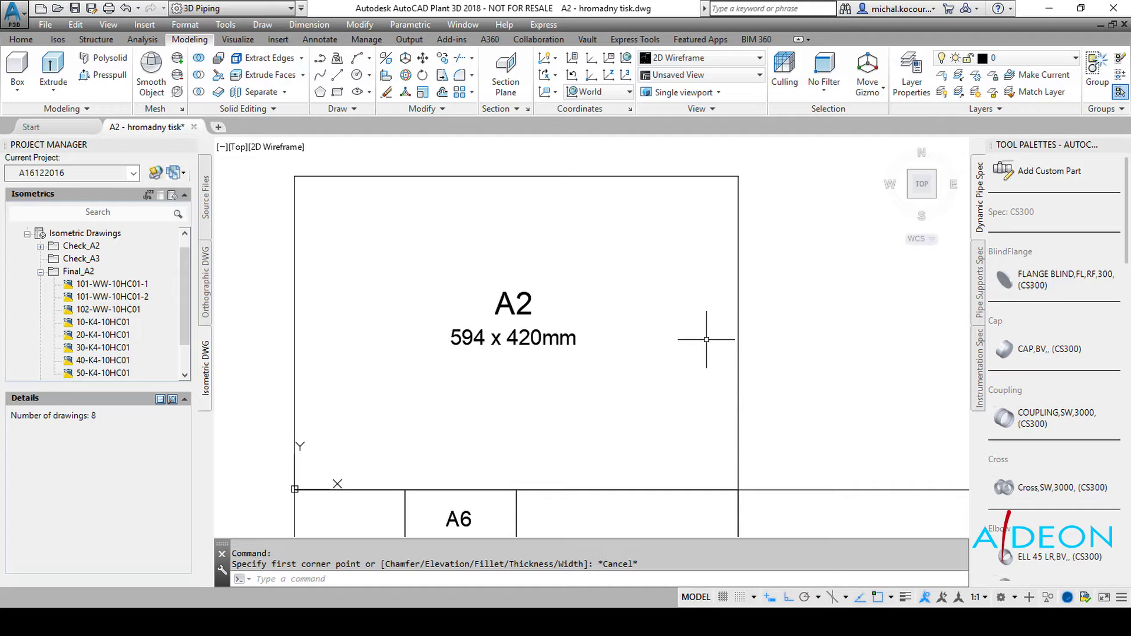
click(743, 342)
click(580, 306)
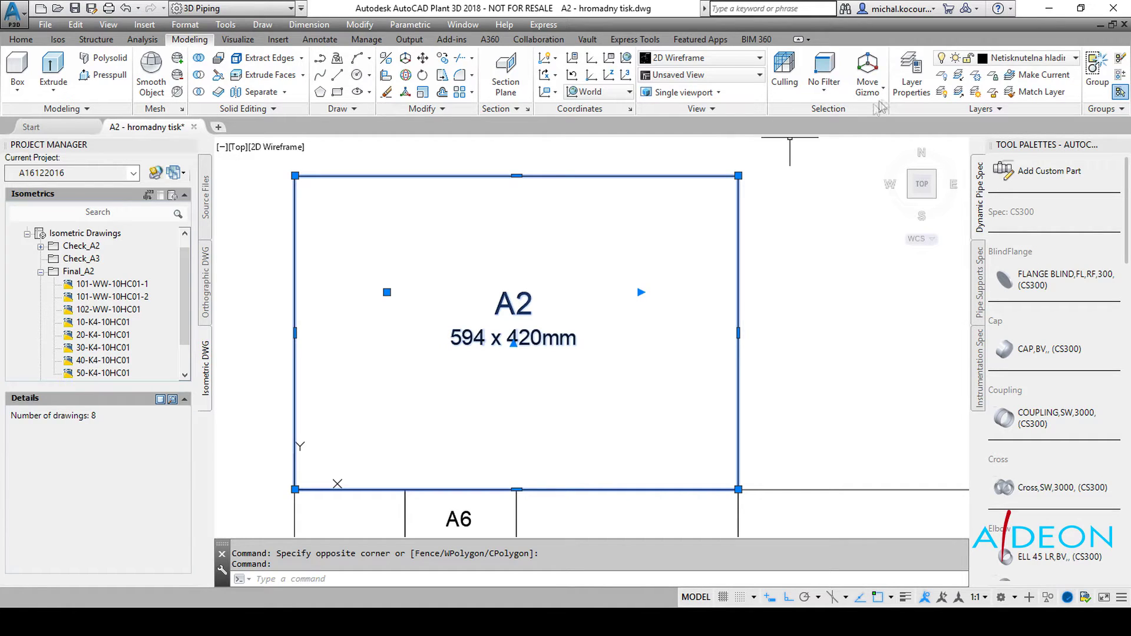
- Turn off plotting for the Netisknutelna hladina layer in Layer Properties, then close it
click(911, 76)
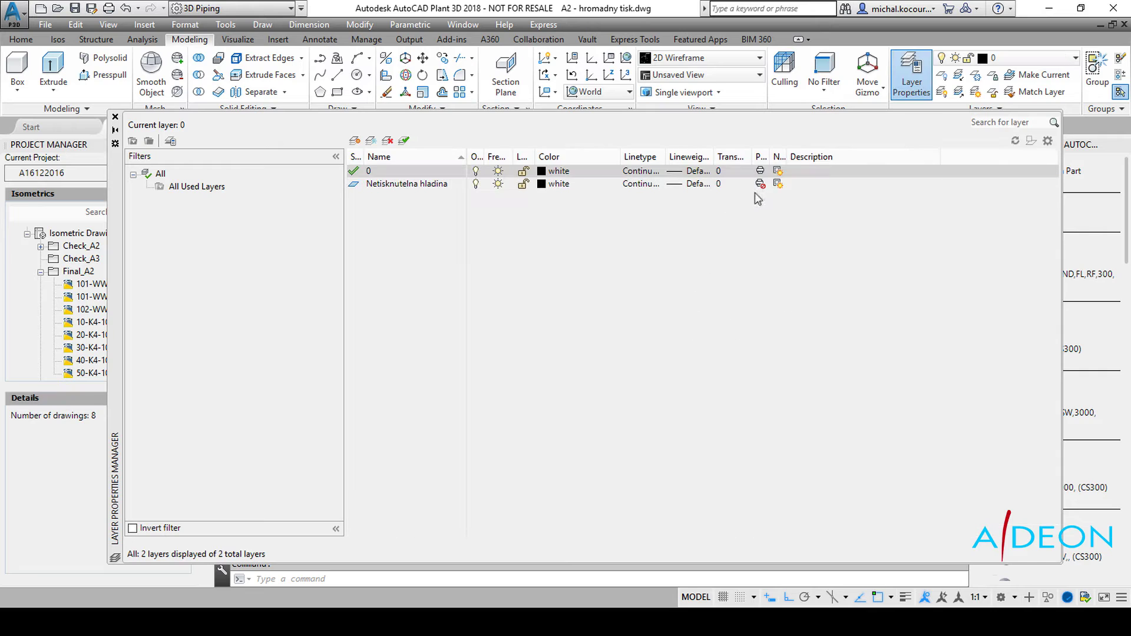
click(760, 183)
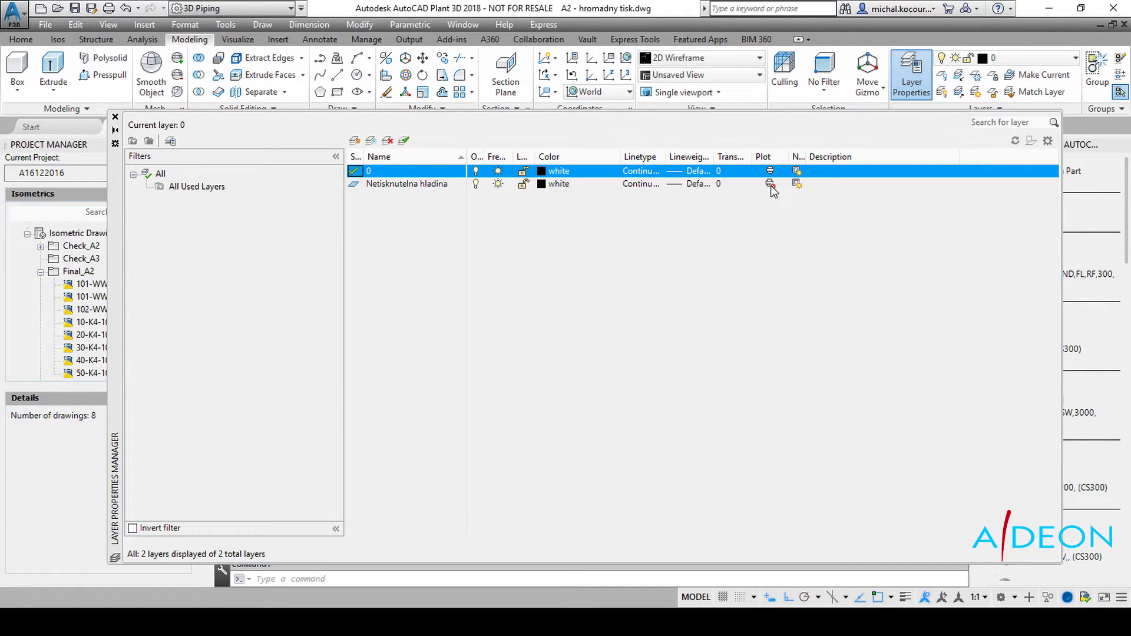
click(115, 117)
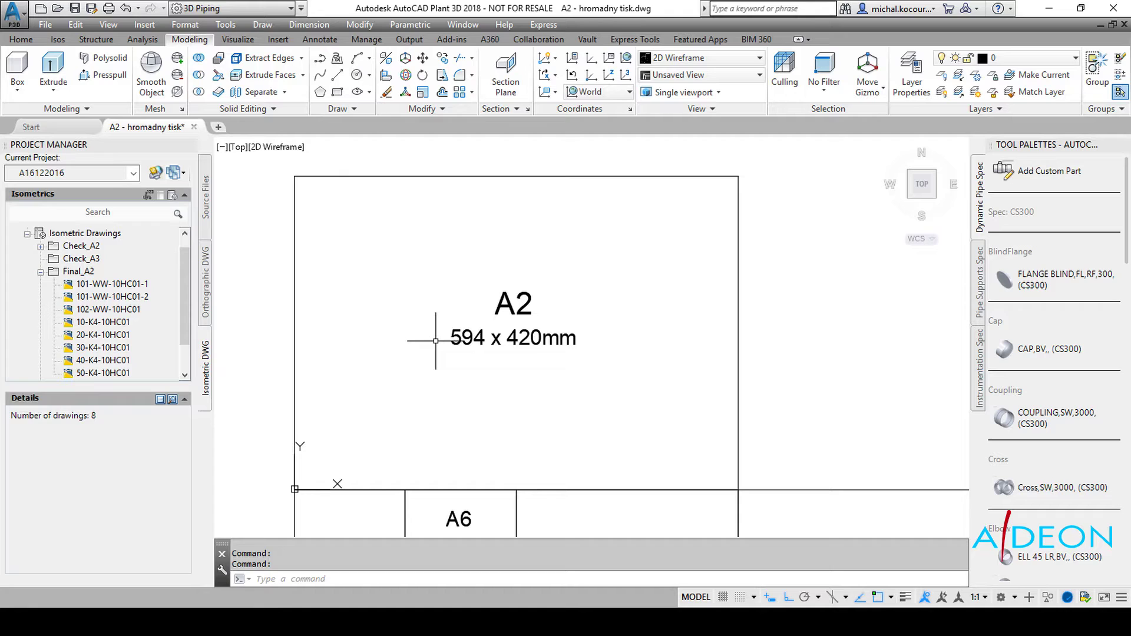
scroll(445, 321, down, 3)
scroll(454, 306, down, 2)
middle_drag(455, 287, 456, 311)
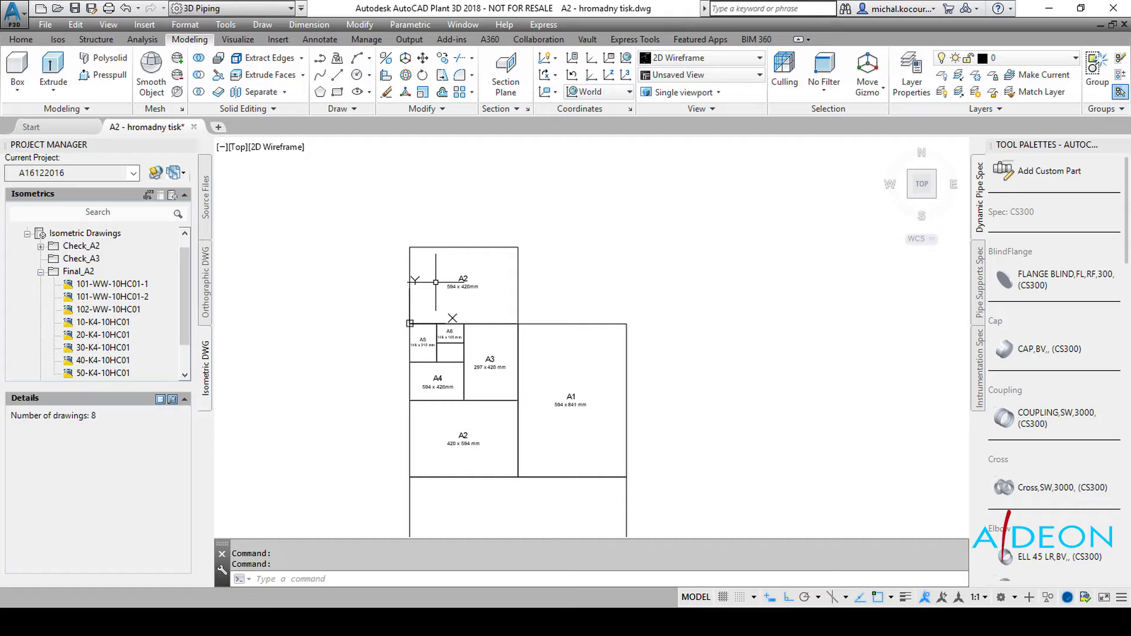
scroll(412, 306, up, 2)
scroll(415, 353, up, 1)
scroll(424, 359, up, 1)
middle_drag(424, 360, 422, 392)
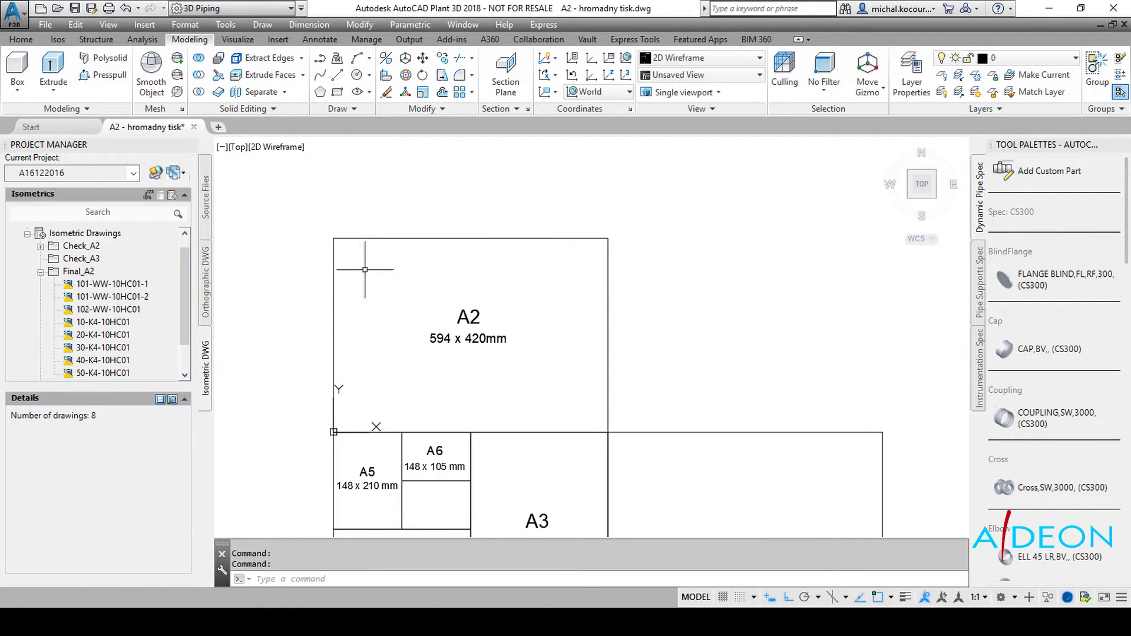
click(14, 17)
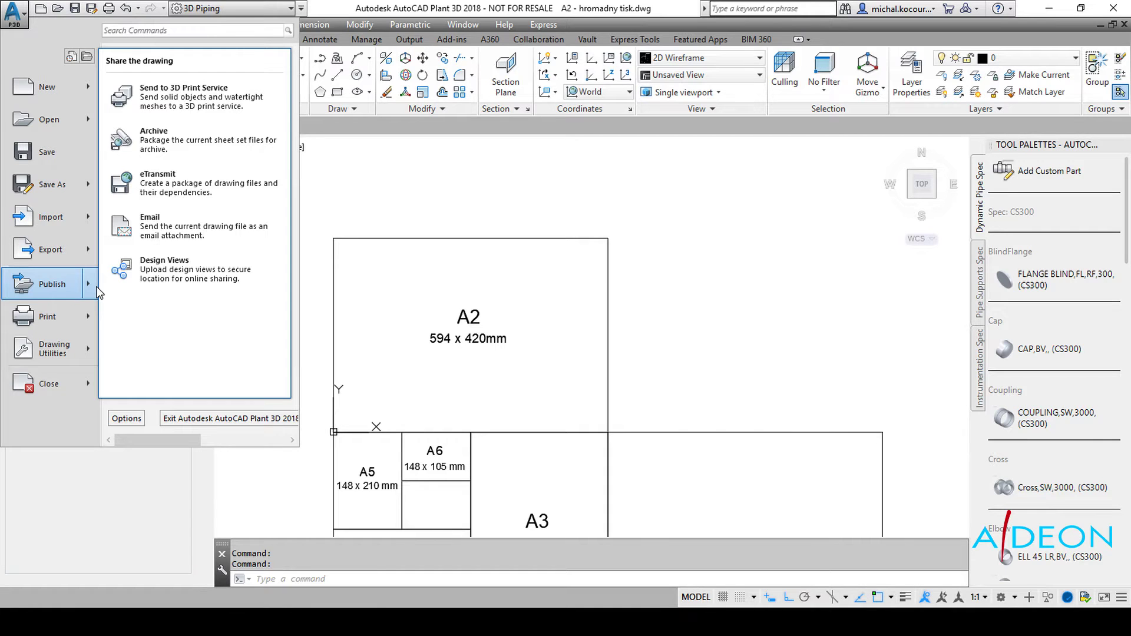
mouse_move(49, 317)
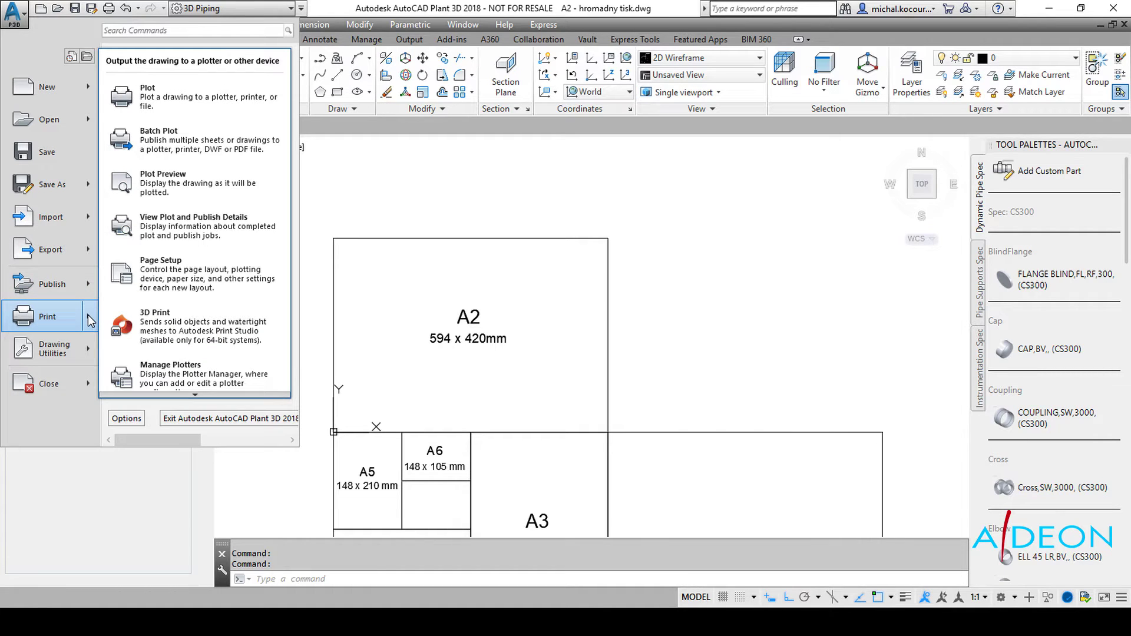
- Open the Page Setup Manager for the Model layout, move it right, and start a new setup
click(175, 284)
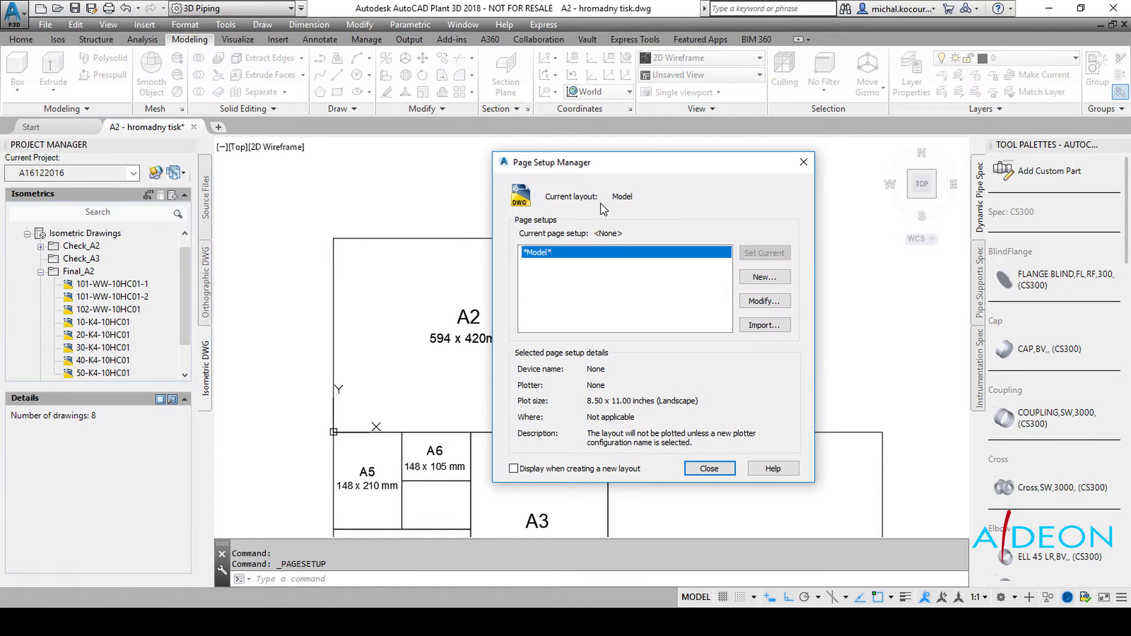
drag(602, 171, 652, 170)
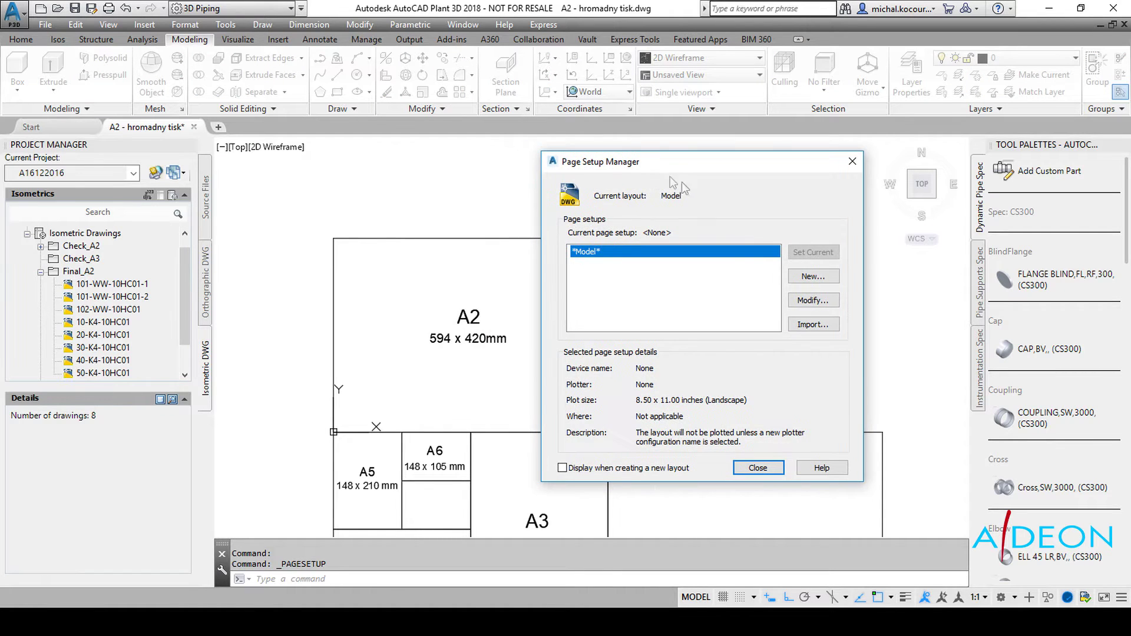
click(813, 276)
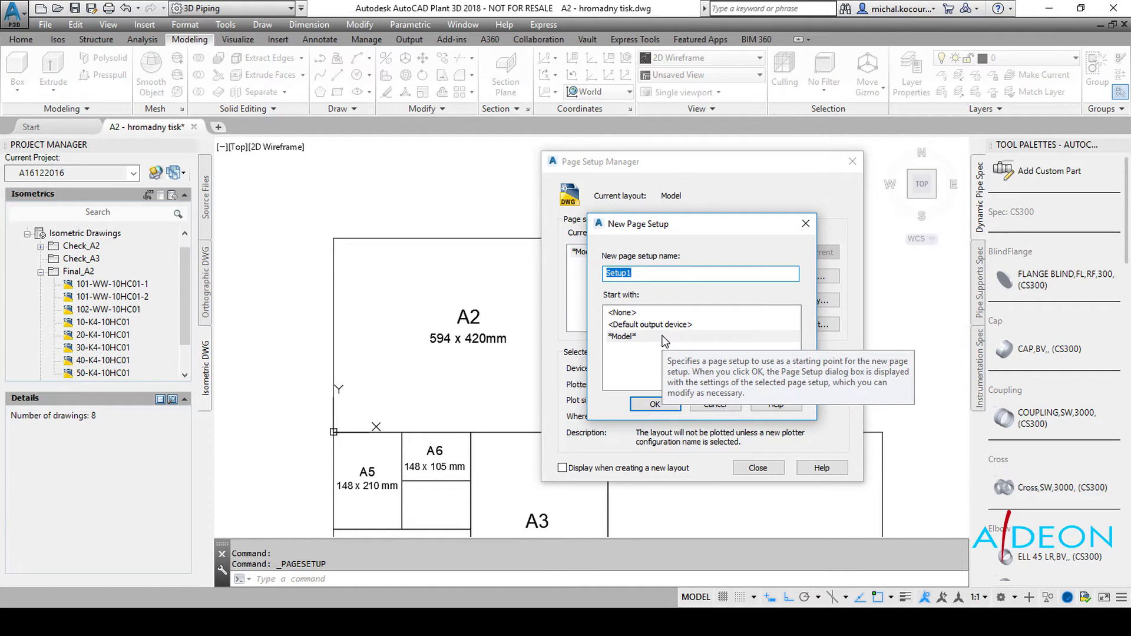
- Name the new page setup 'A3 -iso hromadny tisk' and open its settings
text(A3 - )
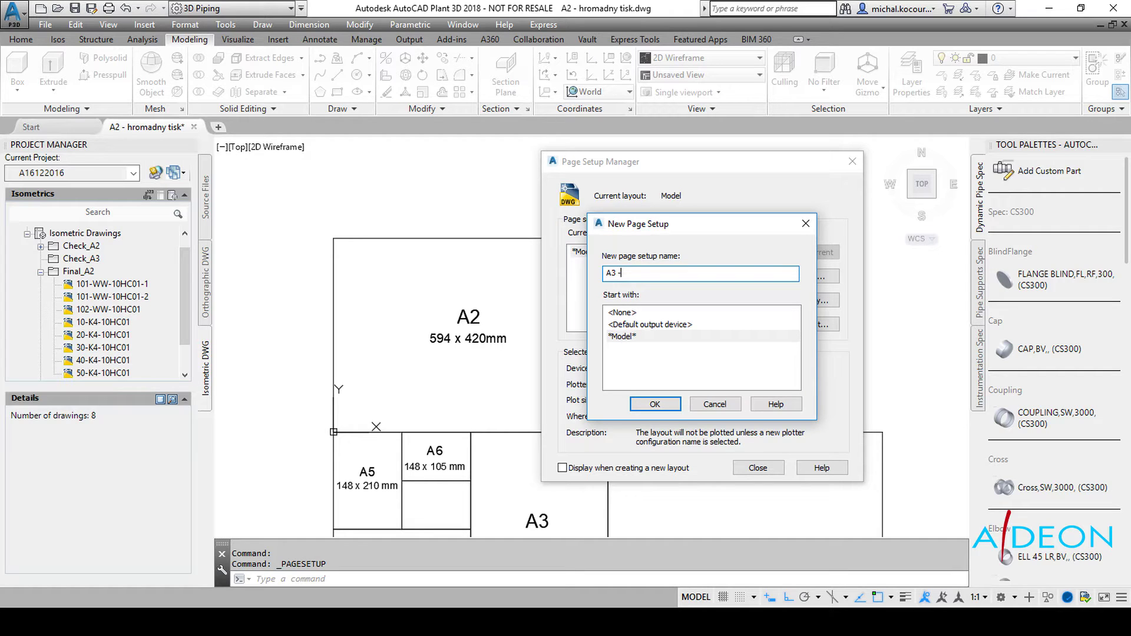
text(hromadny ti)
text(sk)
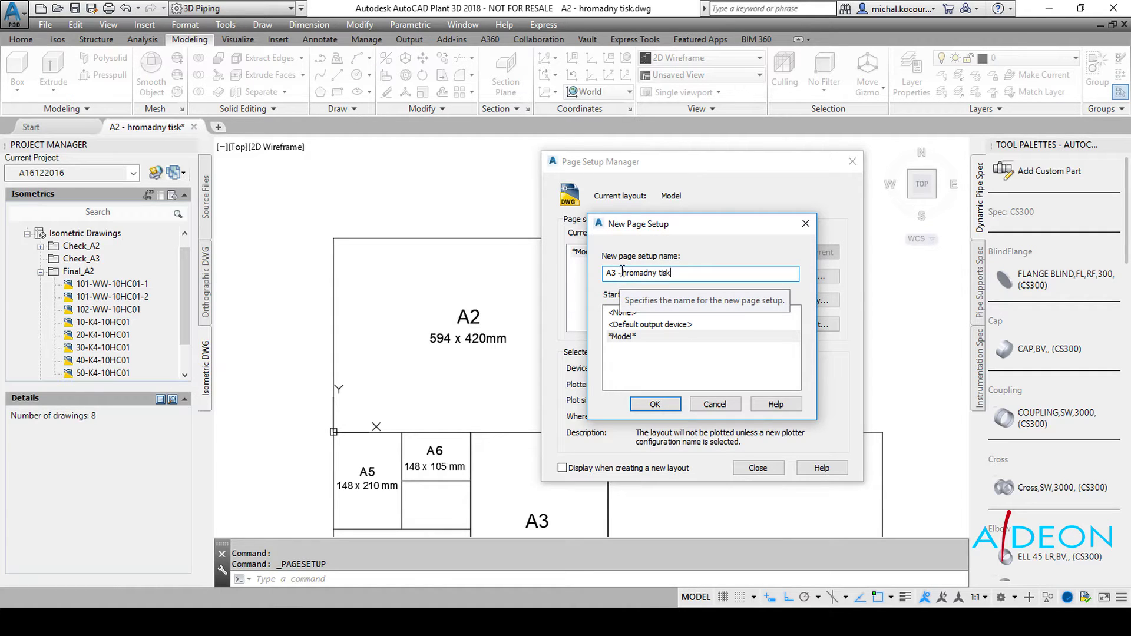
click(622, 272)
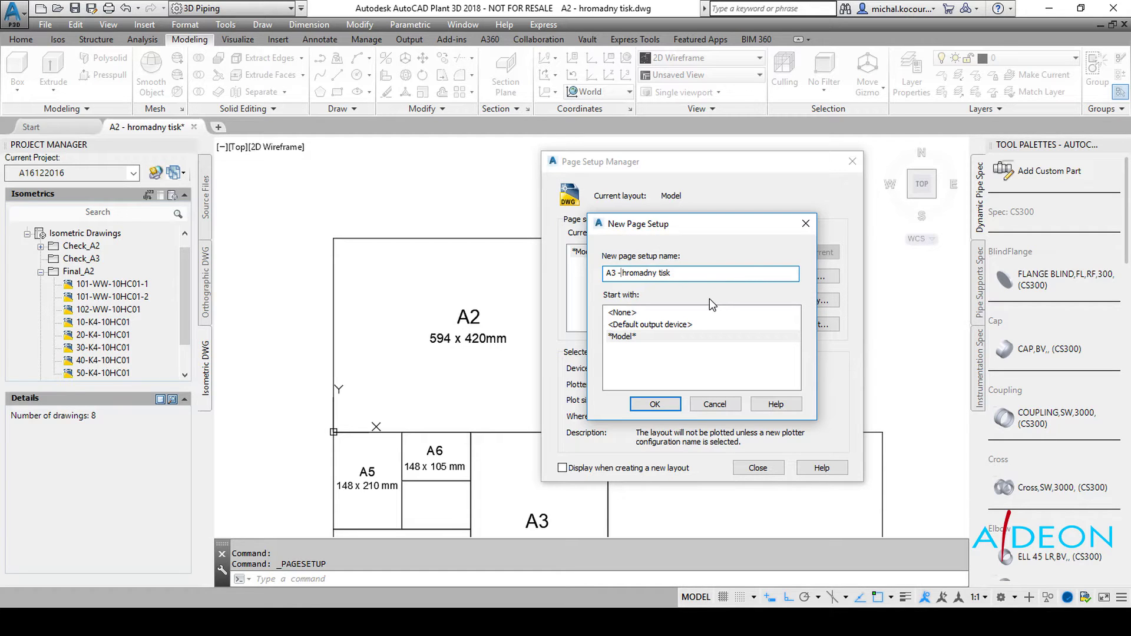
text(iso)
key(BackSpace)
click(657, 406)
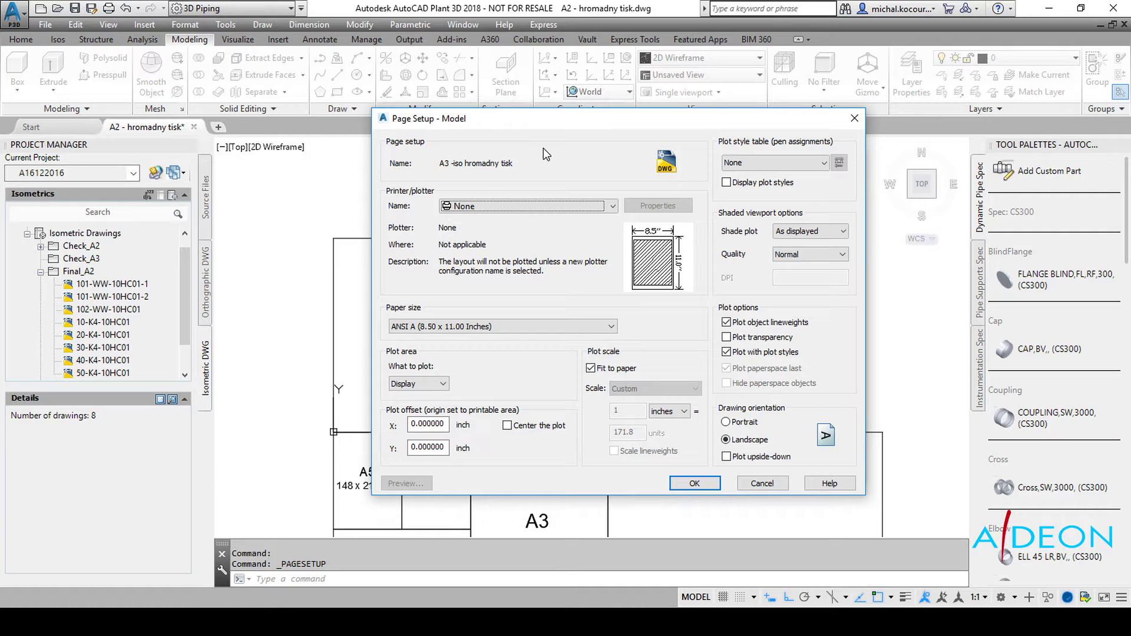
- Choose DWG To PDF.pc3 as the page setup's printer/plotter
click(550, 203)
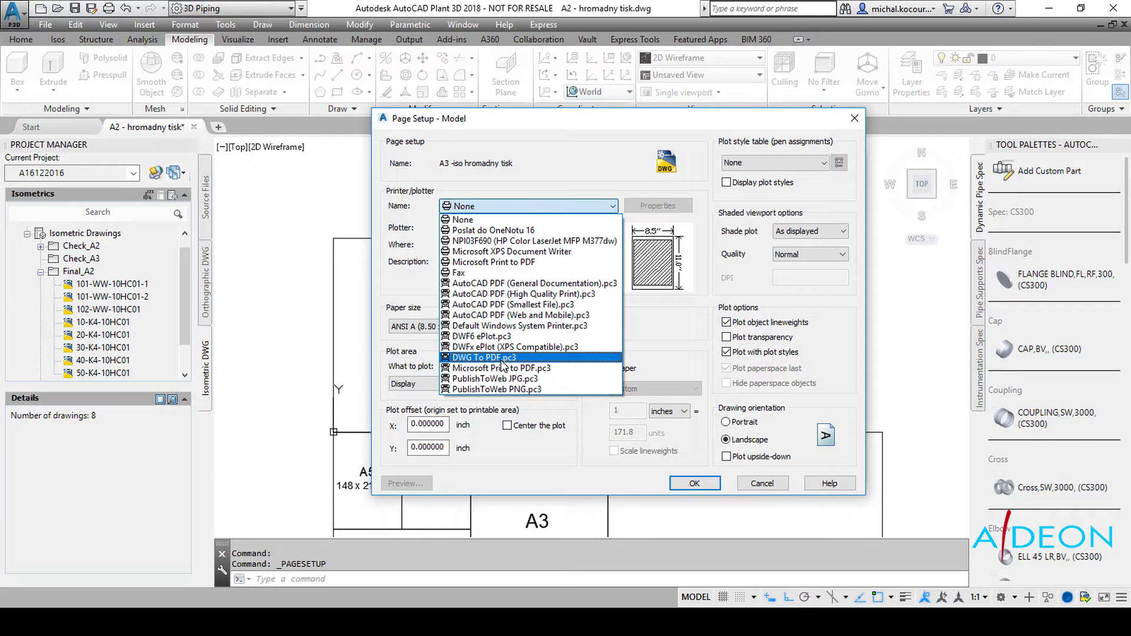
click(502, 358)
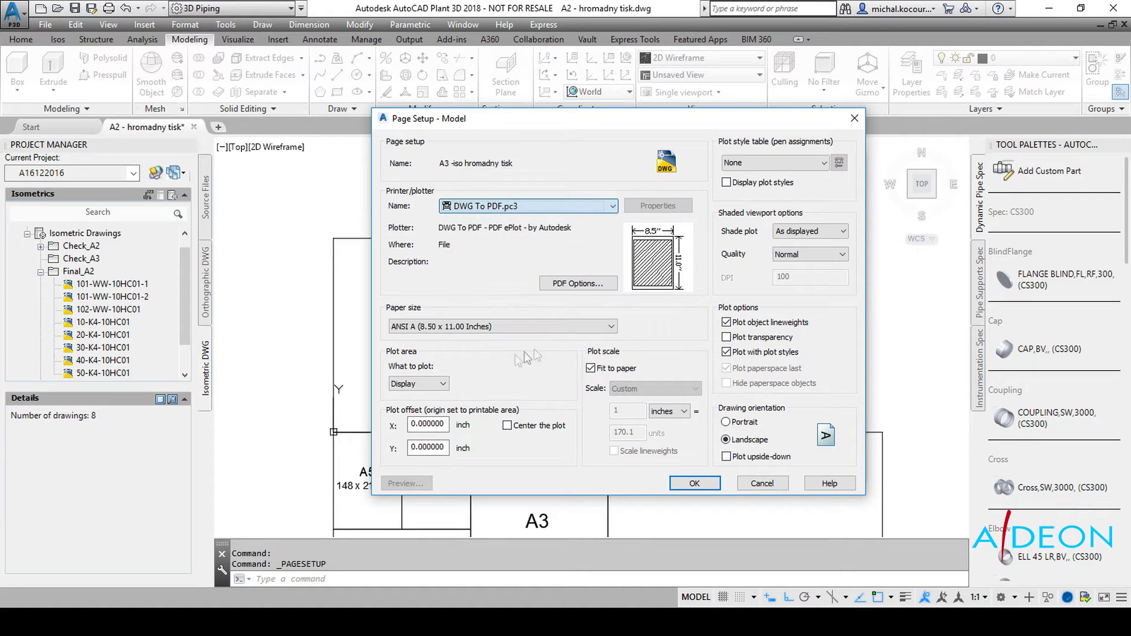
click(586, 330)
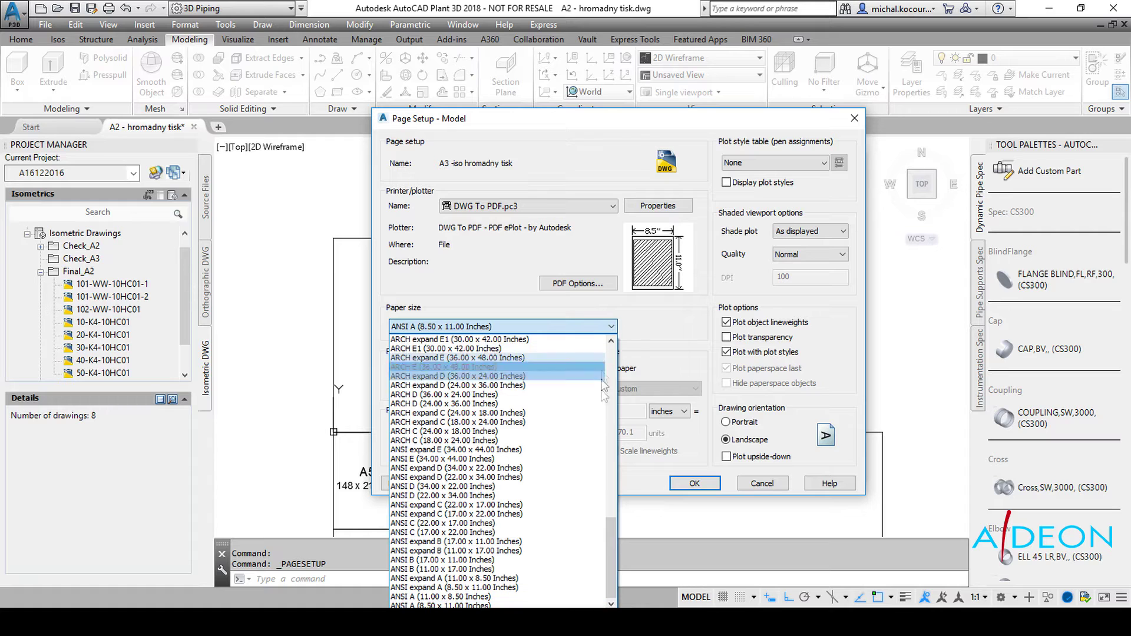
- Set the paper size to landscape ISO A2, 594 x 420 mm
drag(614, 532, 621, 493)
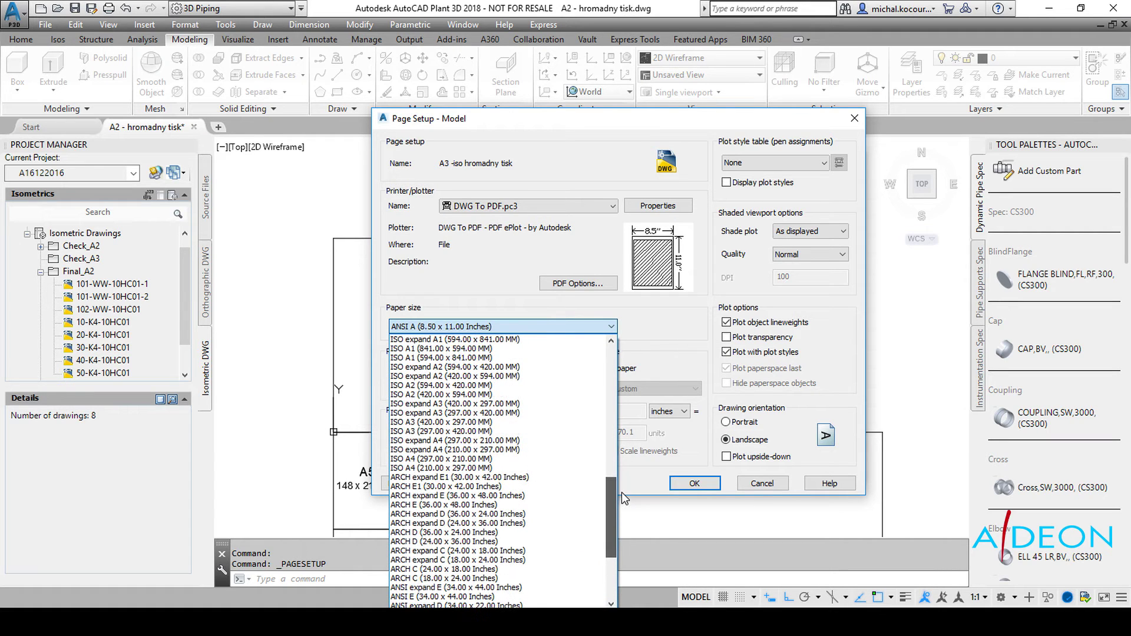
drag(621, 491, 621, 503)
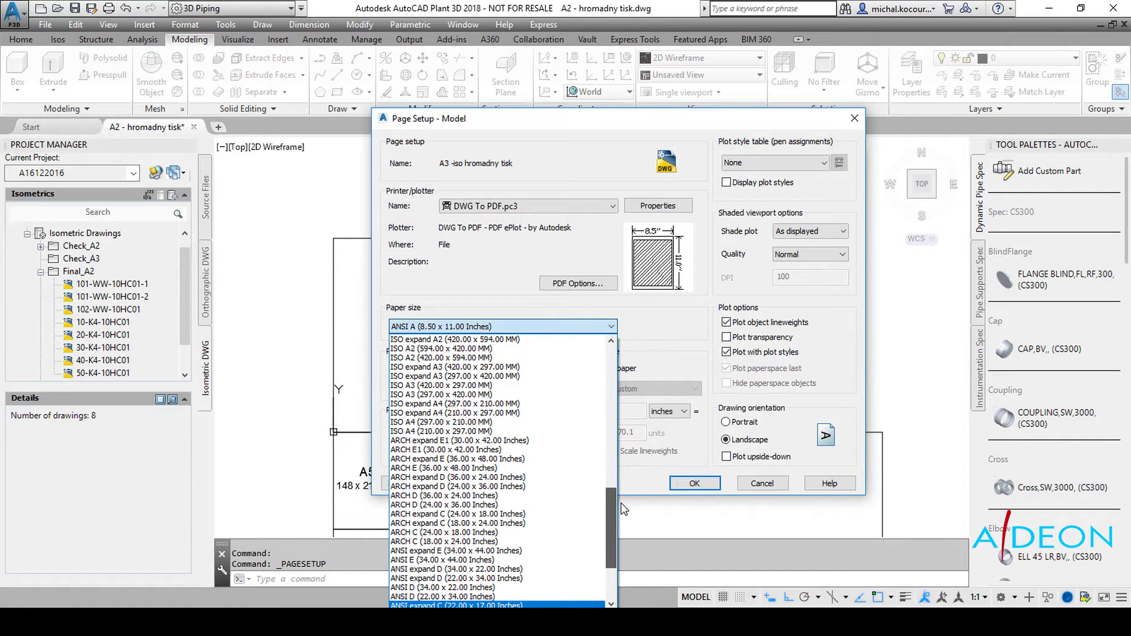
click(483, 358)
click(527, 325)
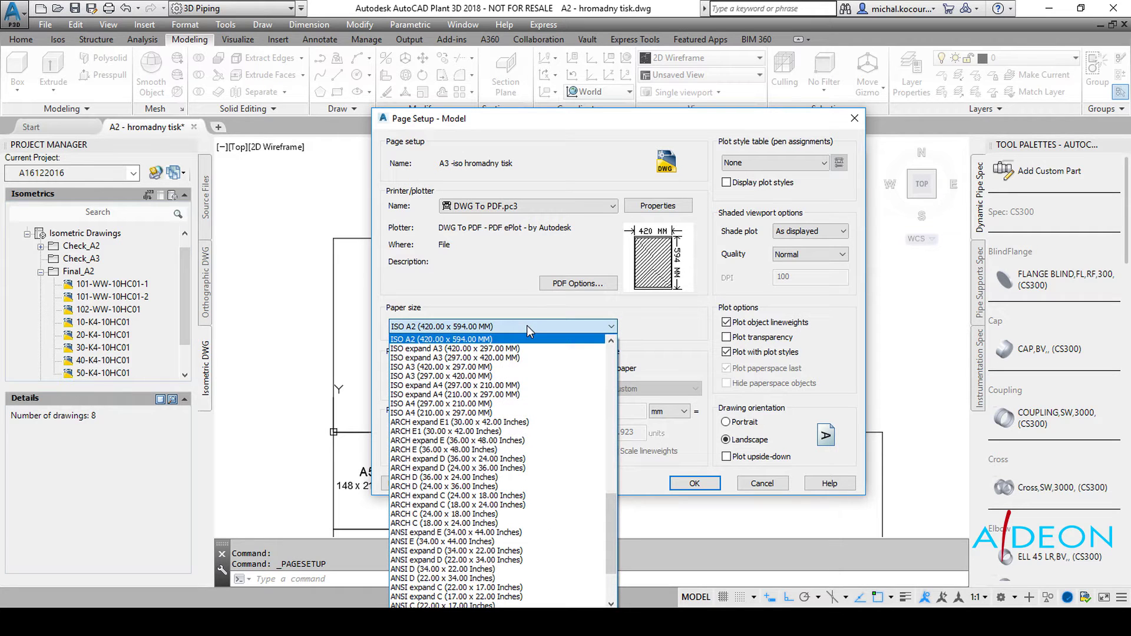
click(487, 363)
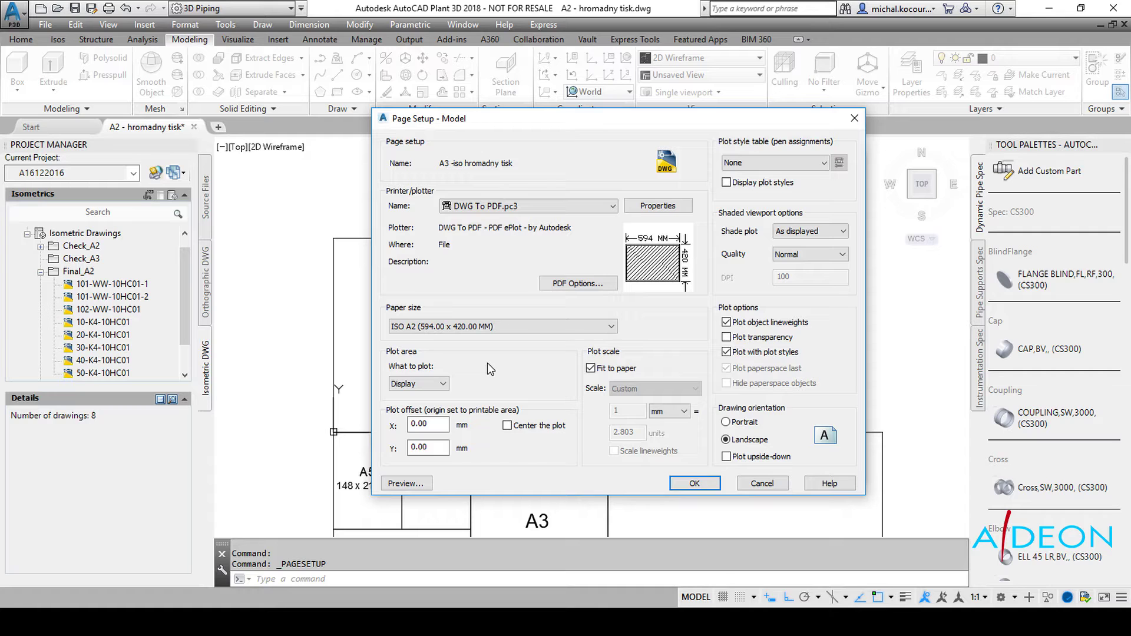
click(417, 383)
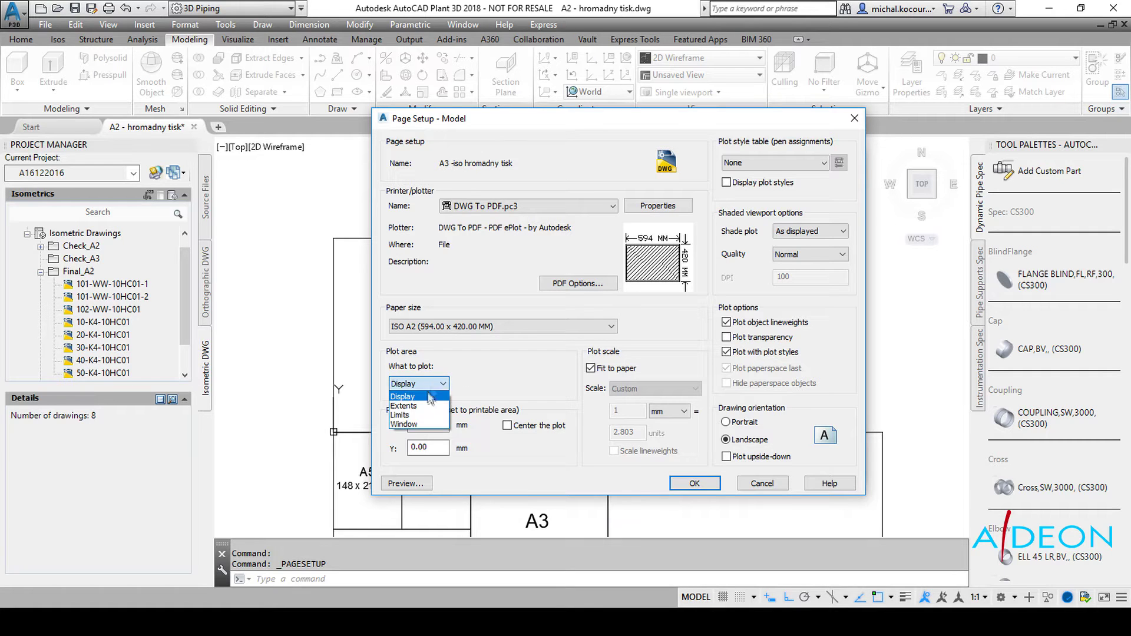
- Set the plot area to a Window picked from corner to corner around the A2 frame
click(410, 424)
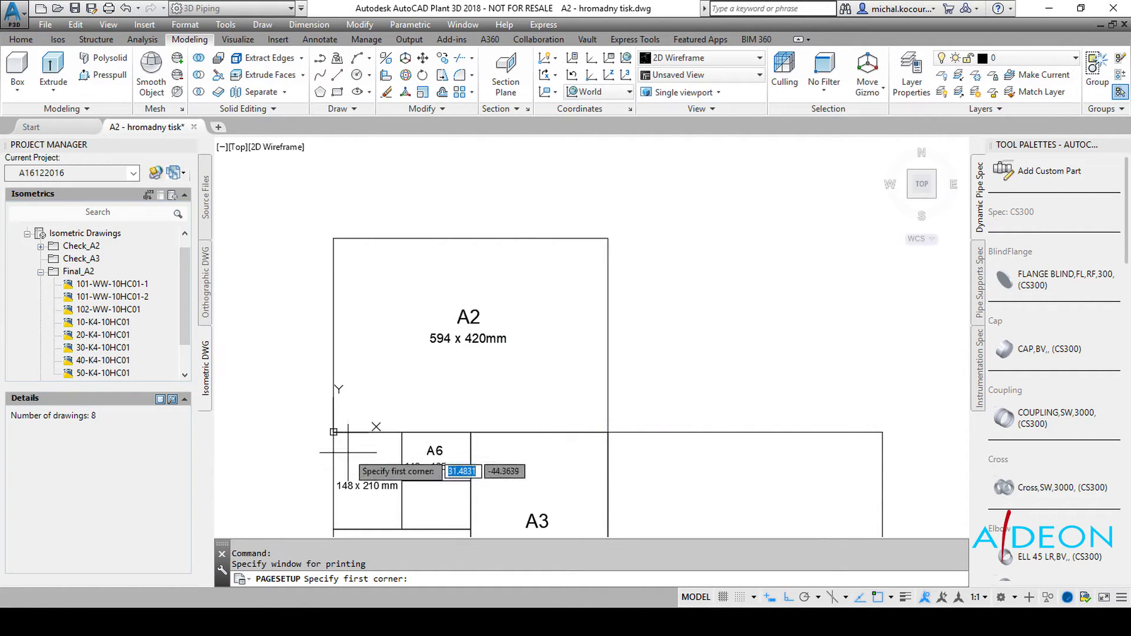
click(333, 432)
click(609, 238)
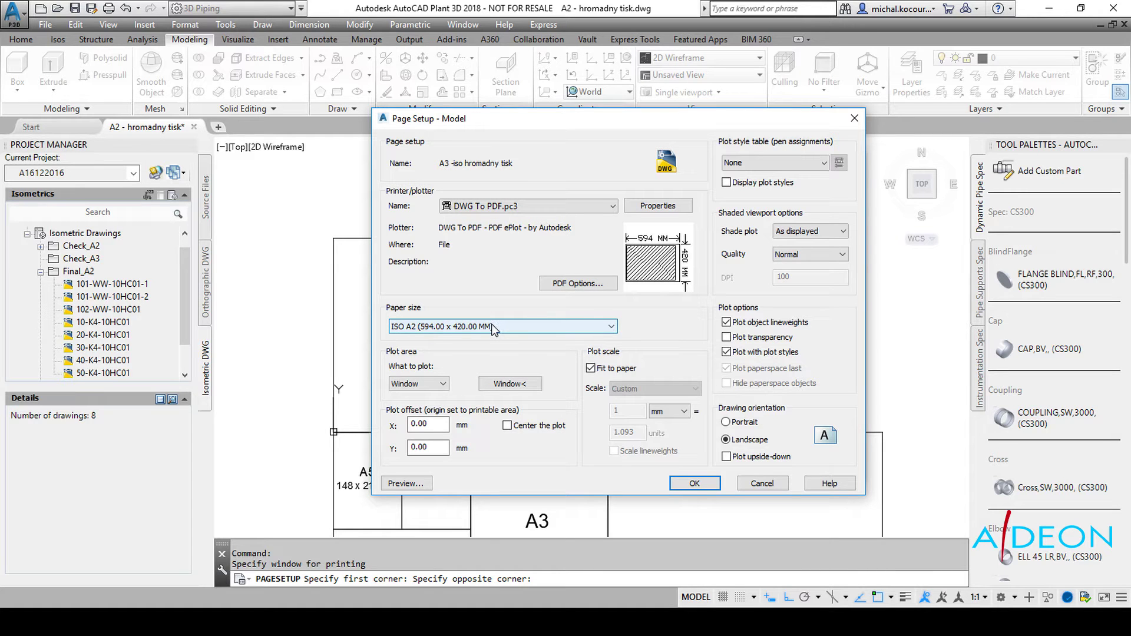
- Set the PDF plotter's paper to ISO full bleed A3 (420 x 297 mm) and save the PC3 changes
click(650, 208)
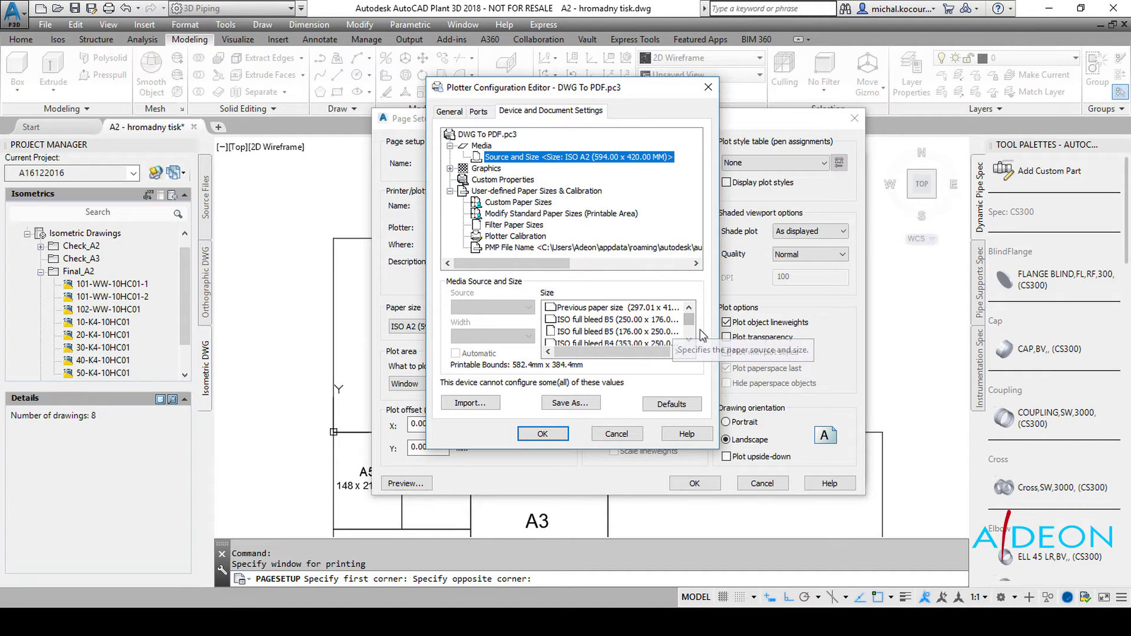
click(690, 341)
click(690, 341)
click(690, 341)
click(689, 340)
click(690, 340)
click(690, 341)
click(690, 341)
click(690, 341)
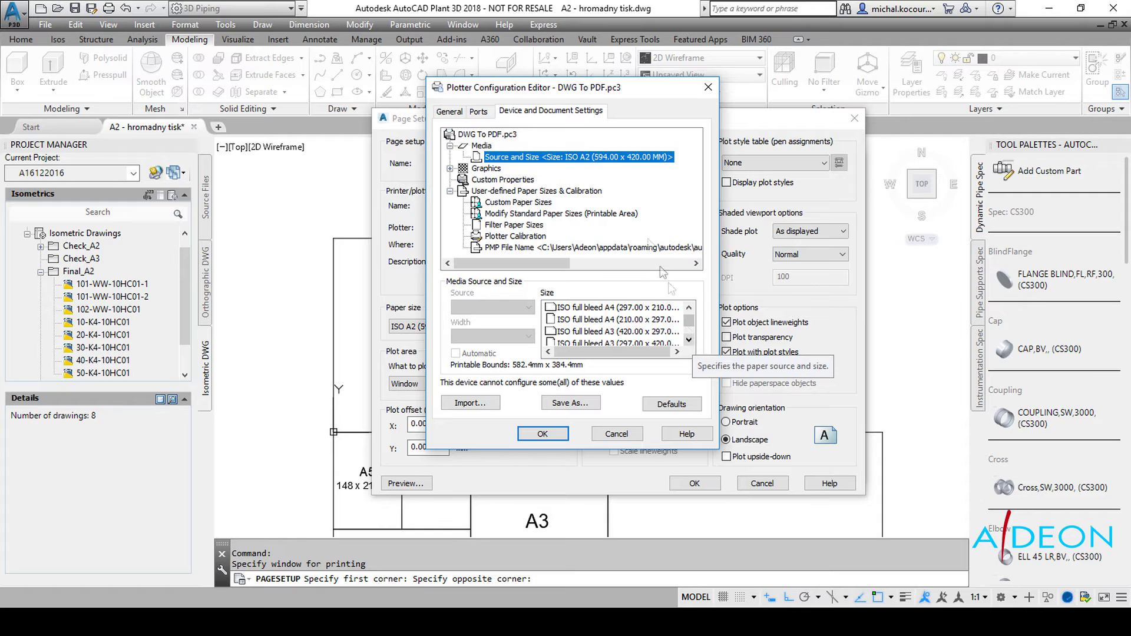
drag(562, 89, 675, 93)
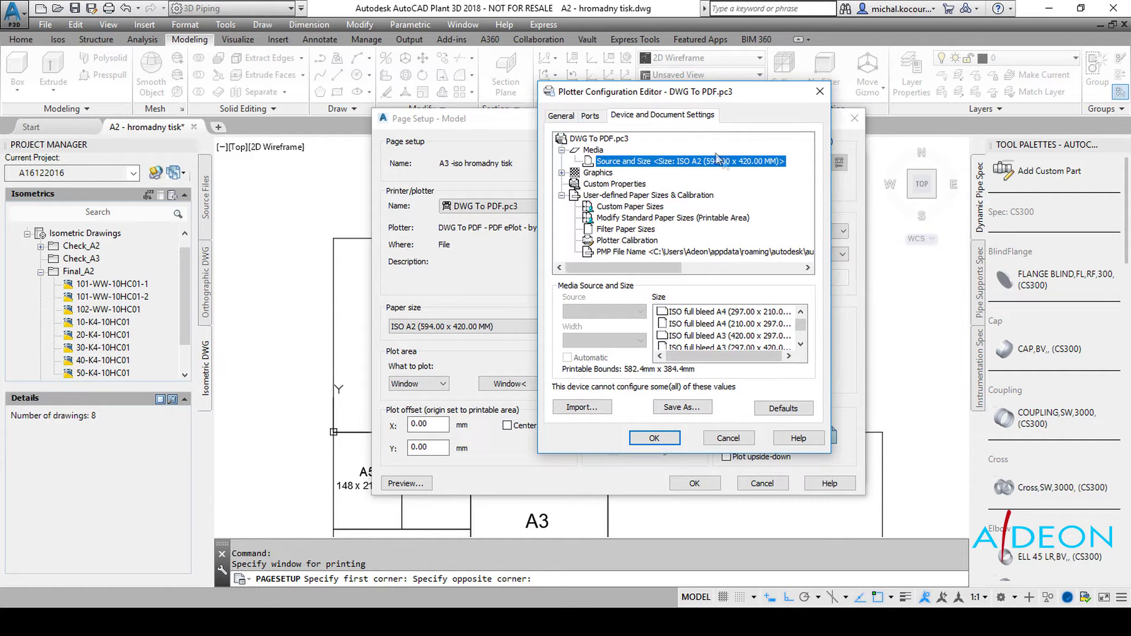
click(752, 337)
click(675, 438)
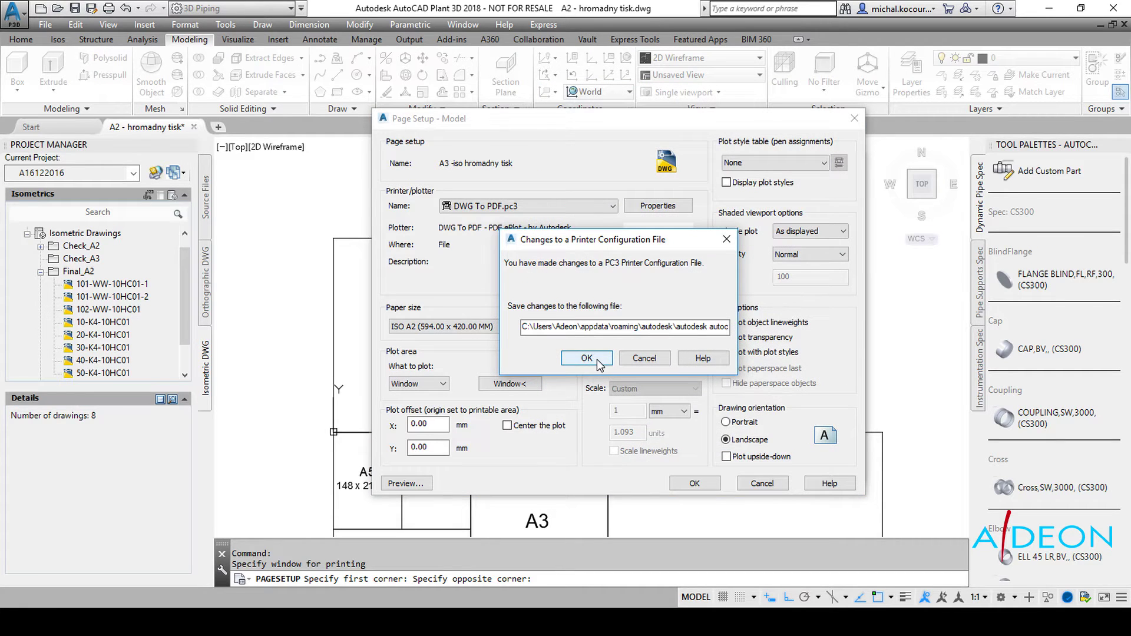
click(587, 358)
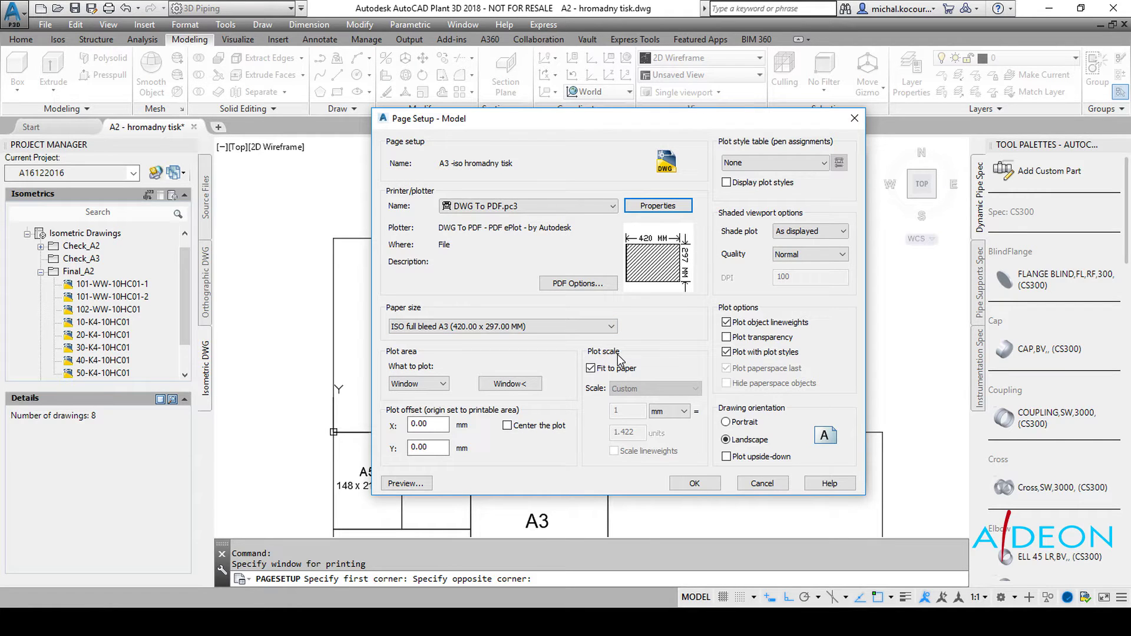
drag(575, 121, 779, 114)
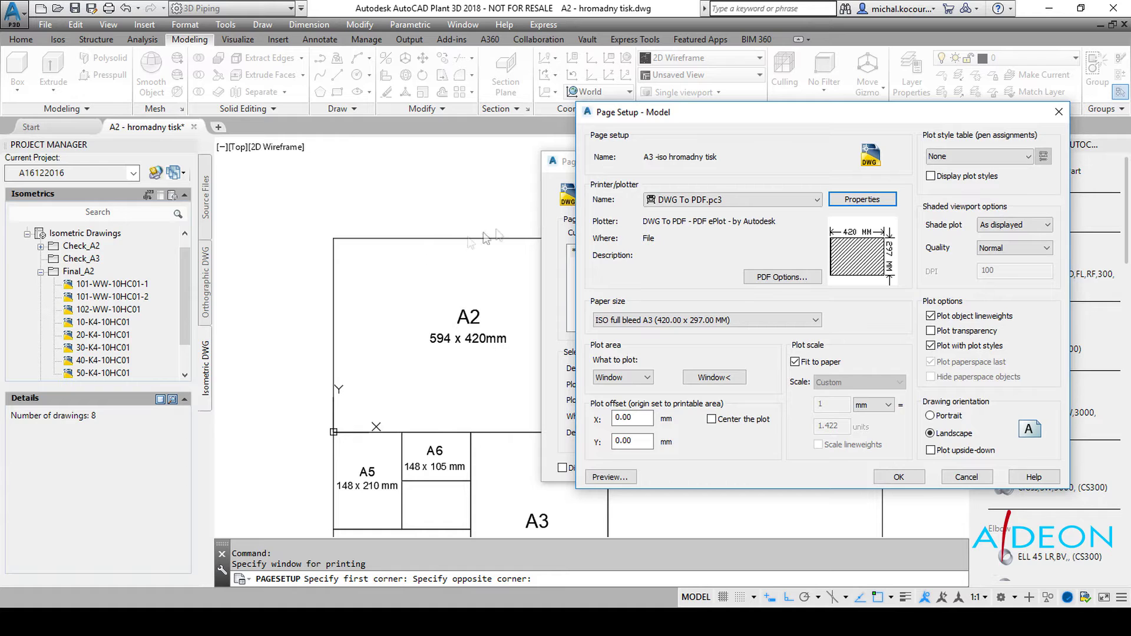
mouse_move(711, 121)
mouse_down()
mouse_move(463, 112)
mouse_move(463, 130)
mouse_up()
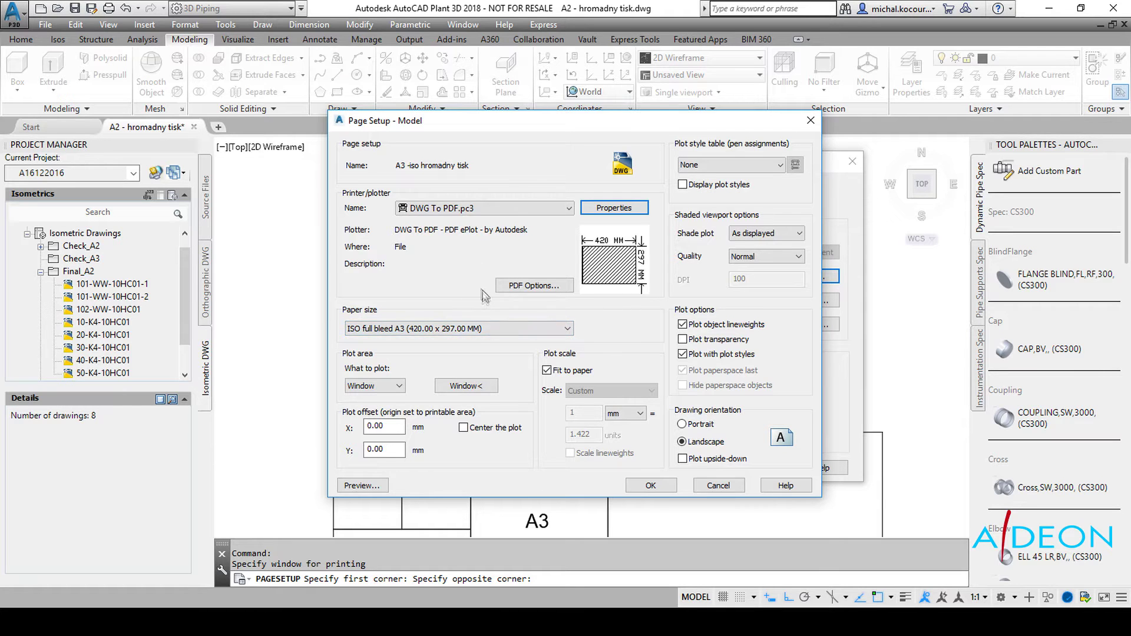
drag(508, 131, 533, 138)
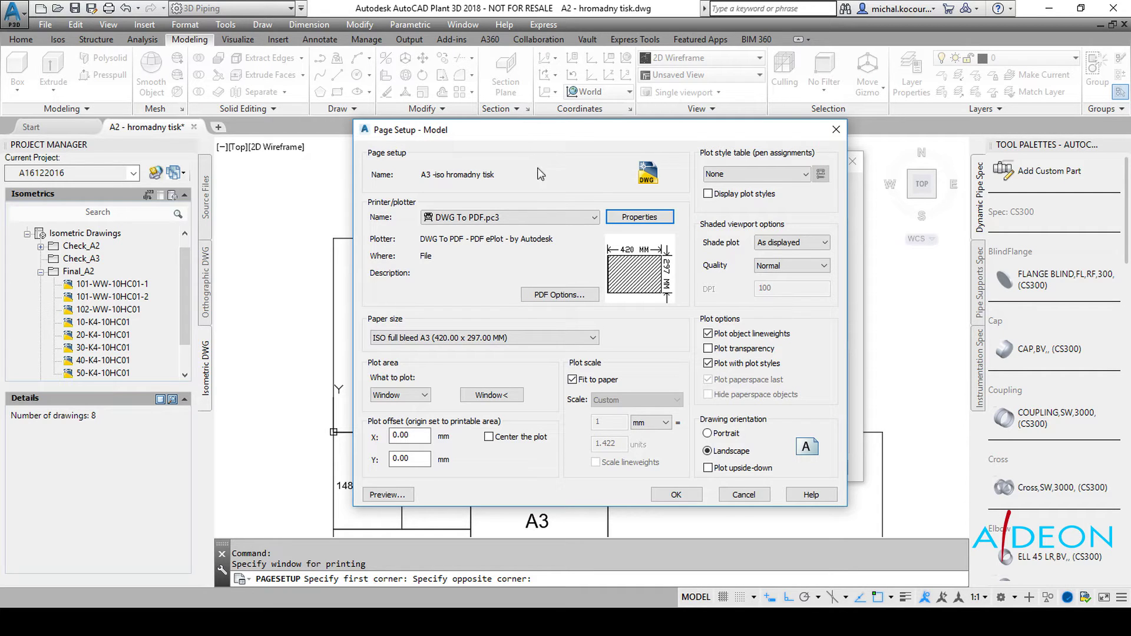
click(766, 173)
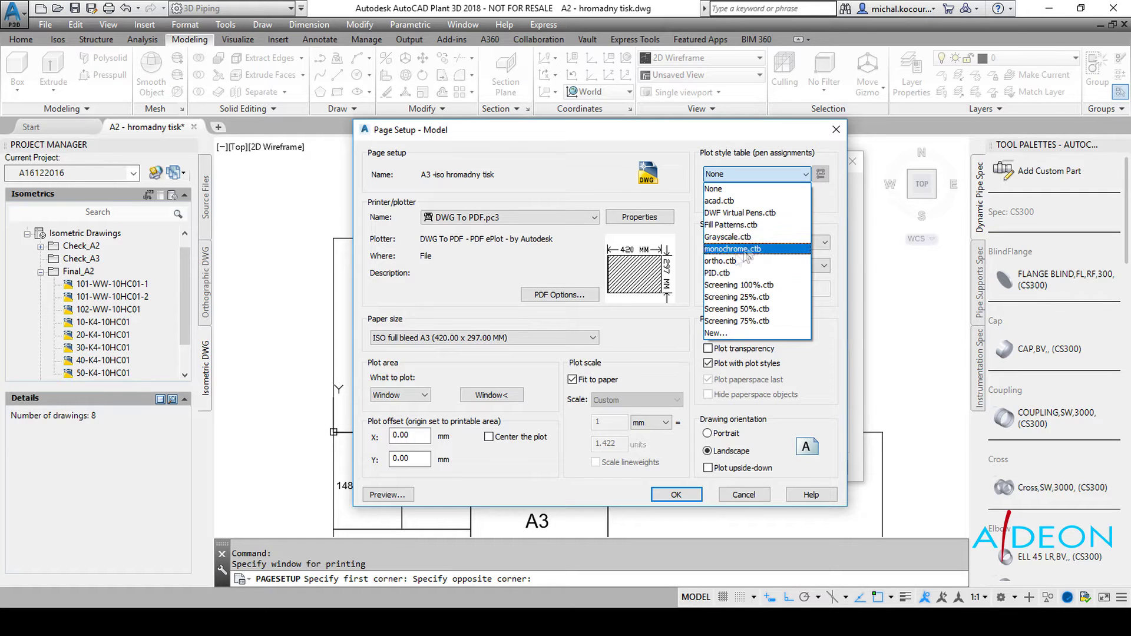
- Keep the plot style table at None and confirm the 'A3 -iso hromadny tisk' settings
click(786, 162)
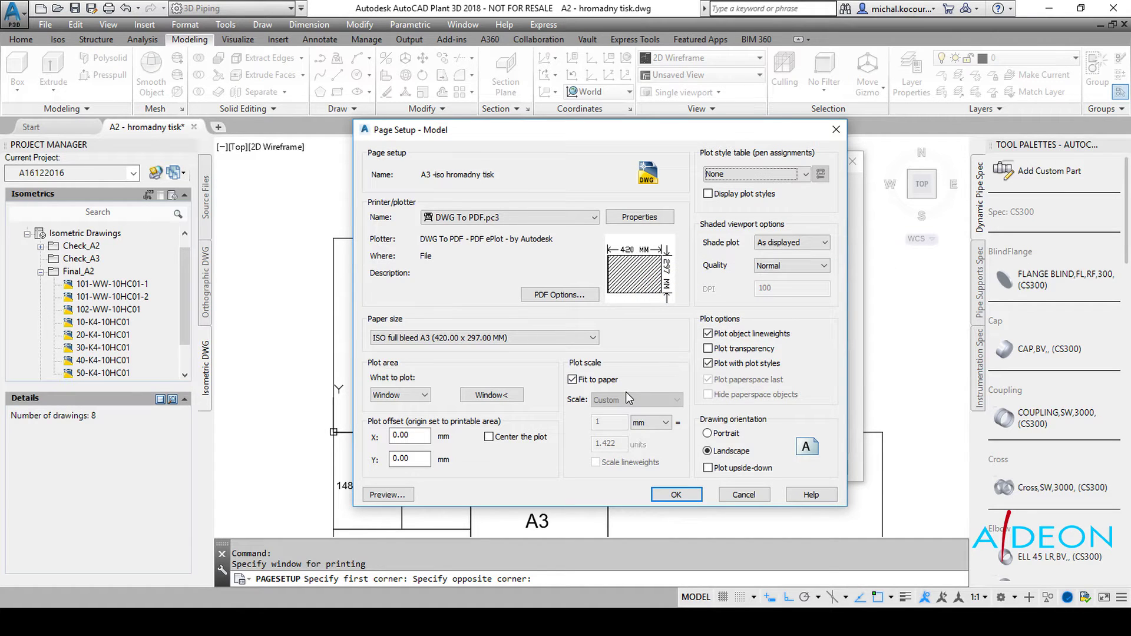
click(665, 498)
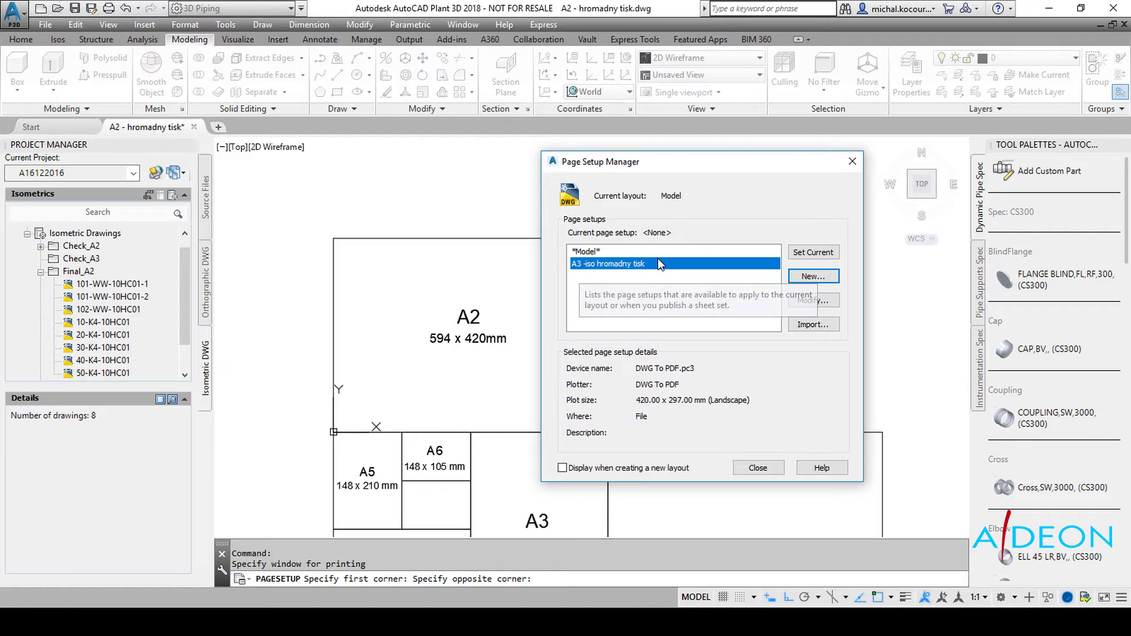
- Make 'A3 -iso hromadny tisk' the current page setup and close the manager
click(805, 259)
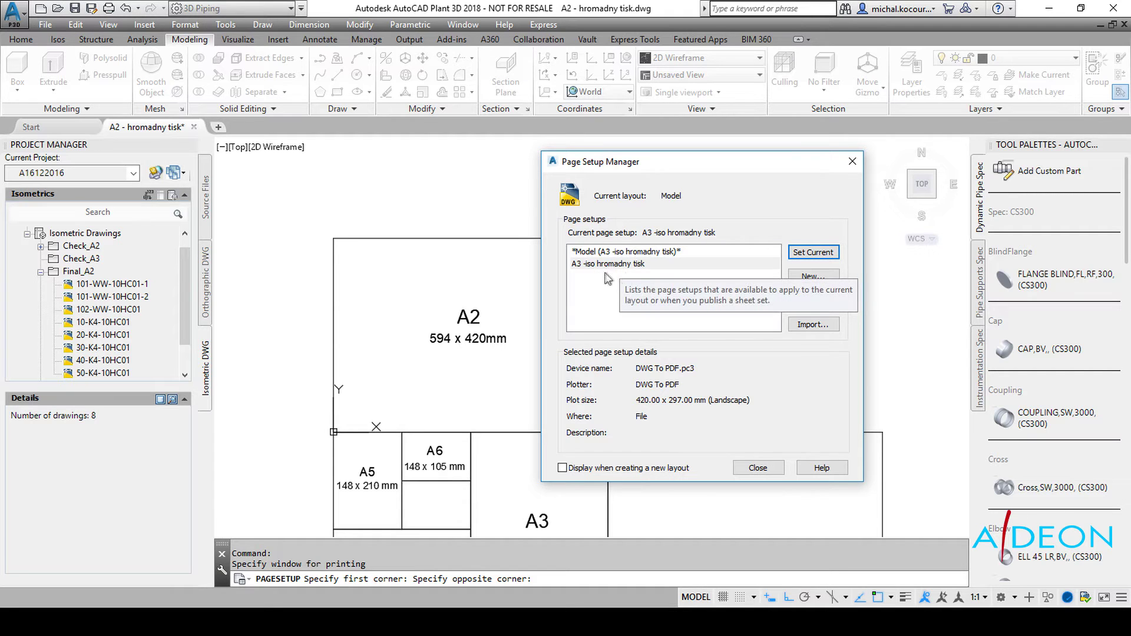
click(766, 469)
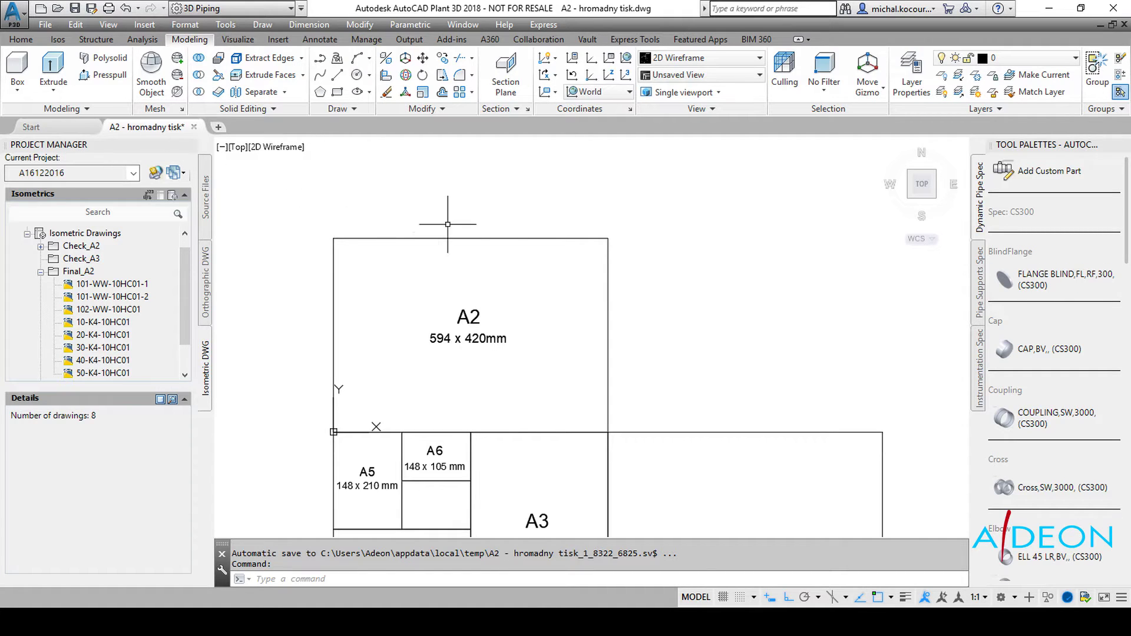
middle_drag(543, 346, 538, 303)
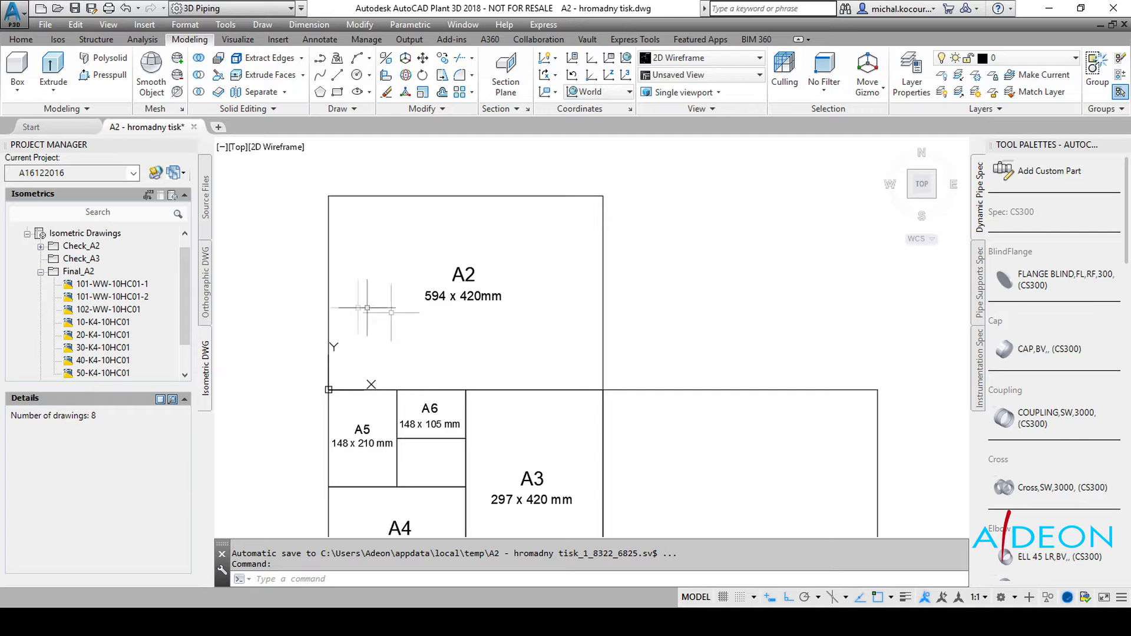
- Save the drawing under the new name 'A2 - hromadny tisk_2'
click(92, 8)
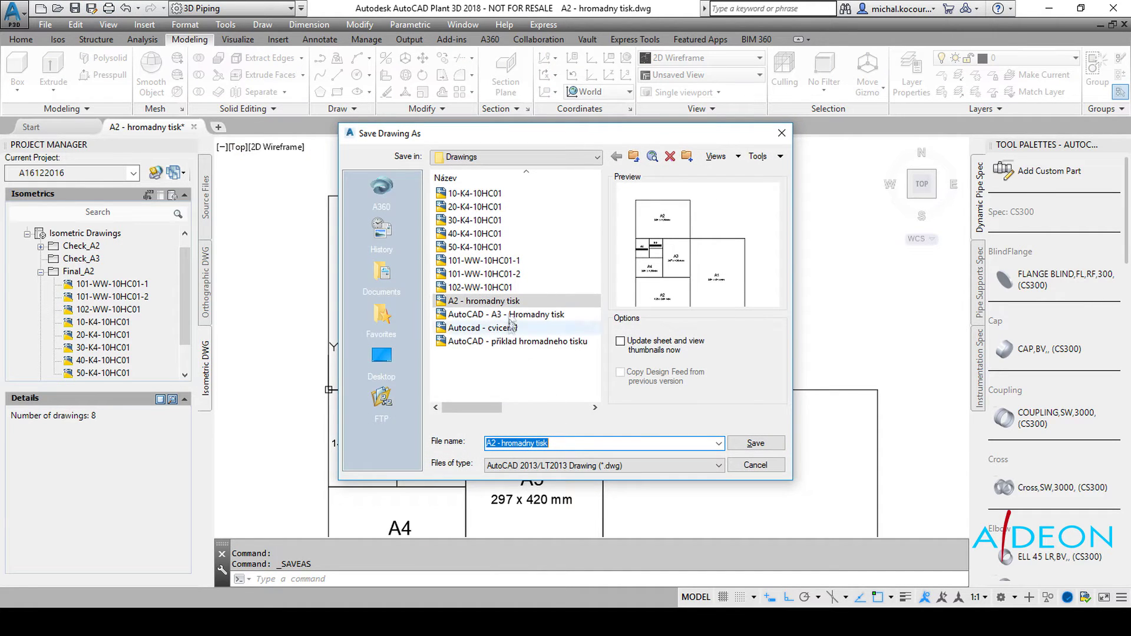
click(563, 447)
text(_2)
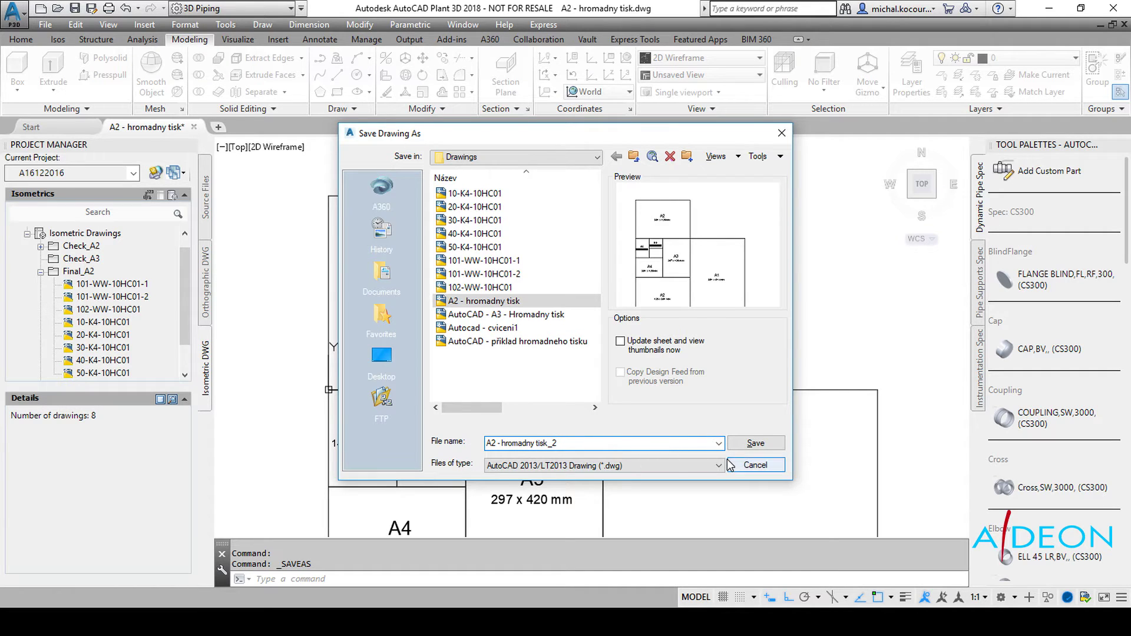
click(749, 445)
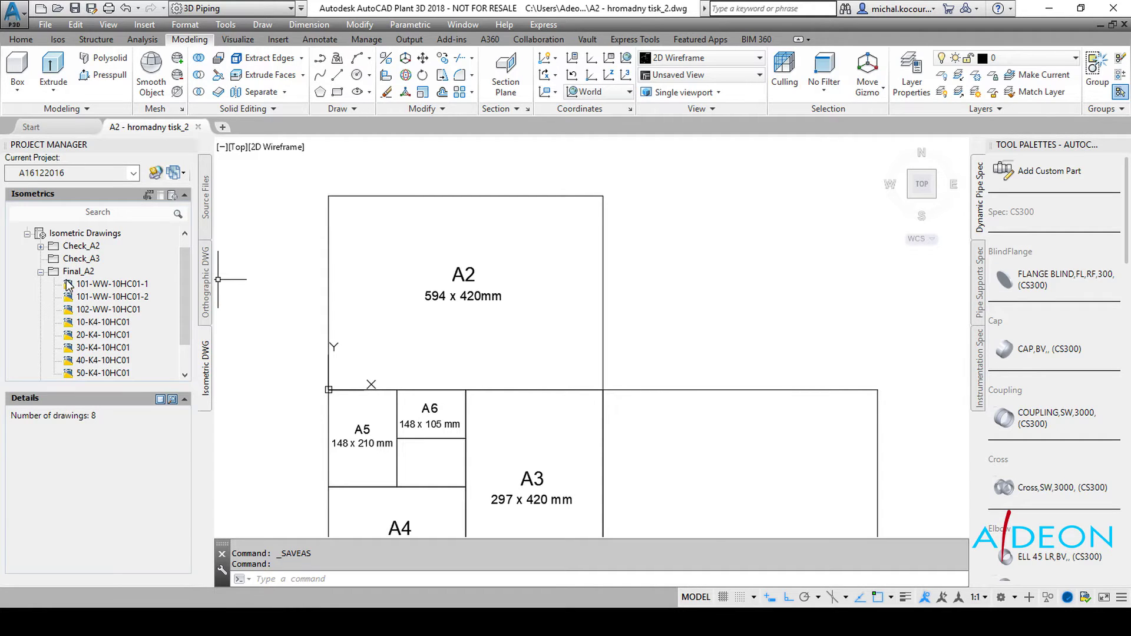
- Show the project's isometric drawings grouped by line number
click(211, 214)
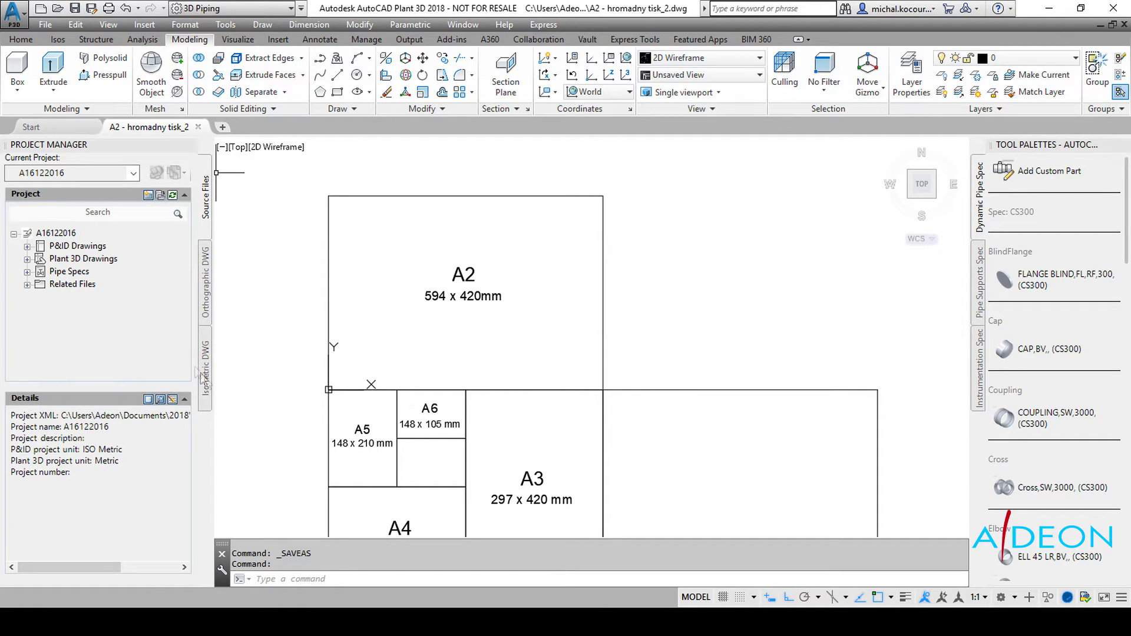
click(206, 389)
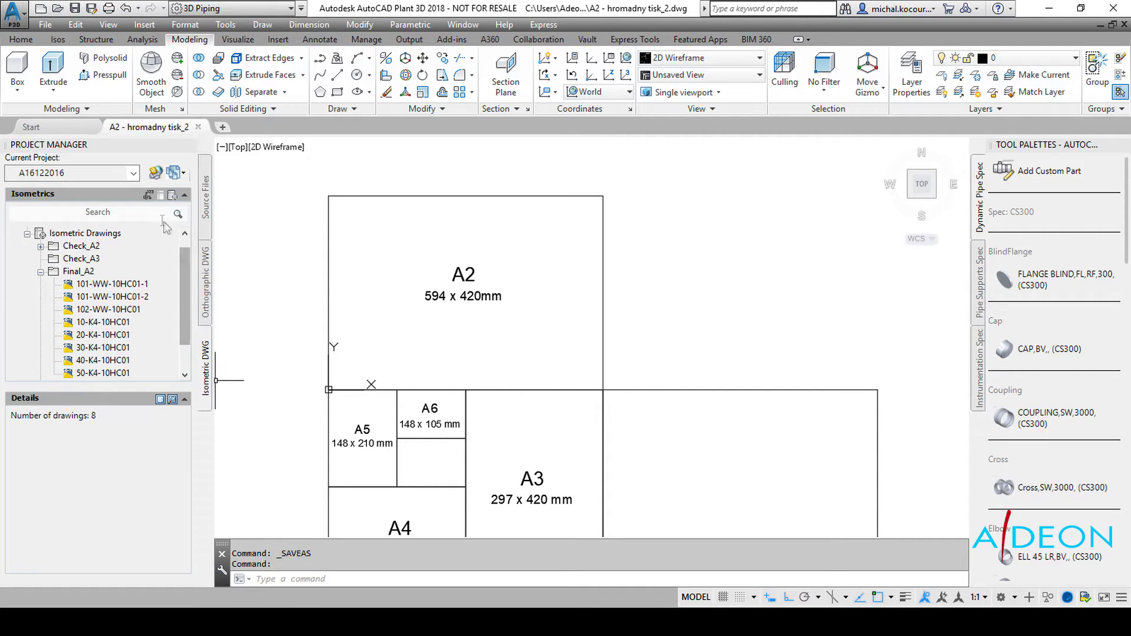
click(148, 196)
scroll(116, 321, down, 1)
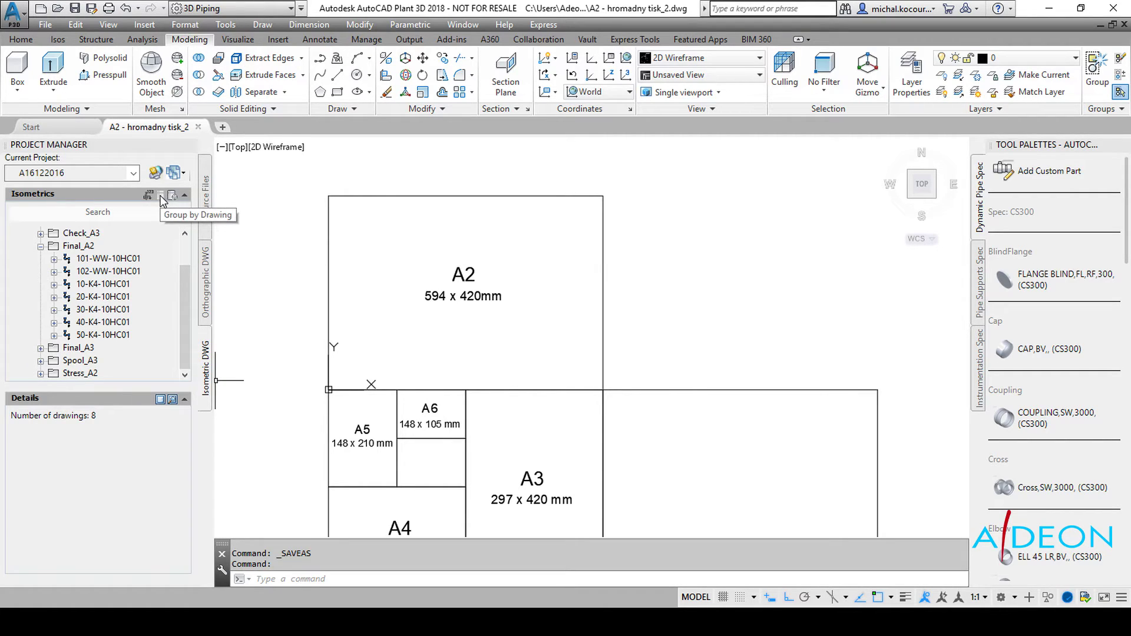
- Regroup the isometrics by drawing and expand the Final_A2 folder's eight drawings
click(162, 197)
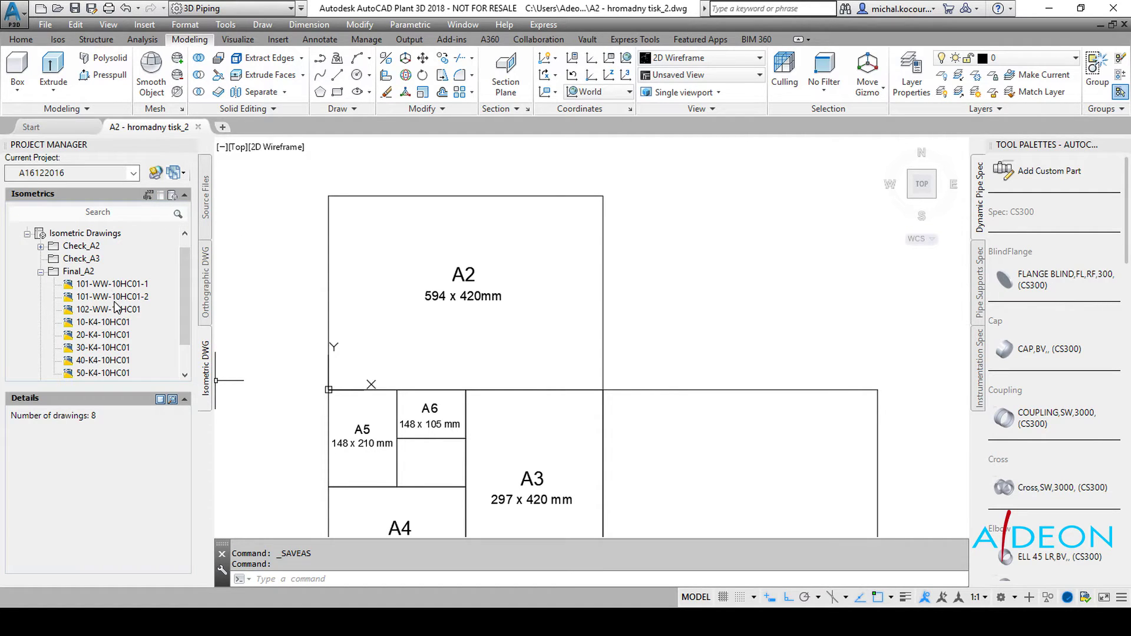
scroll(115, 298, down, 1)
drag(186, 295, 186, 276)
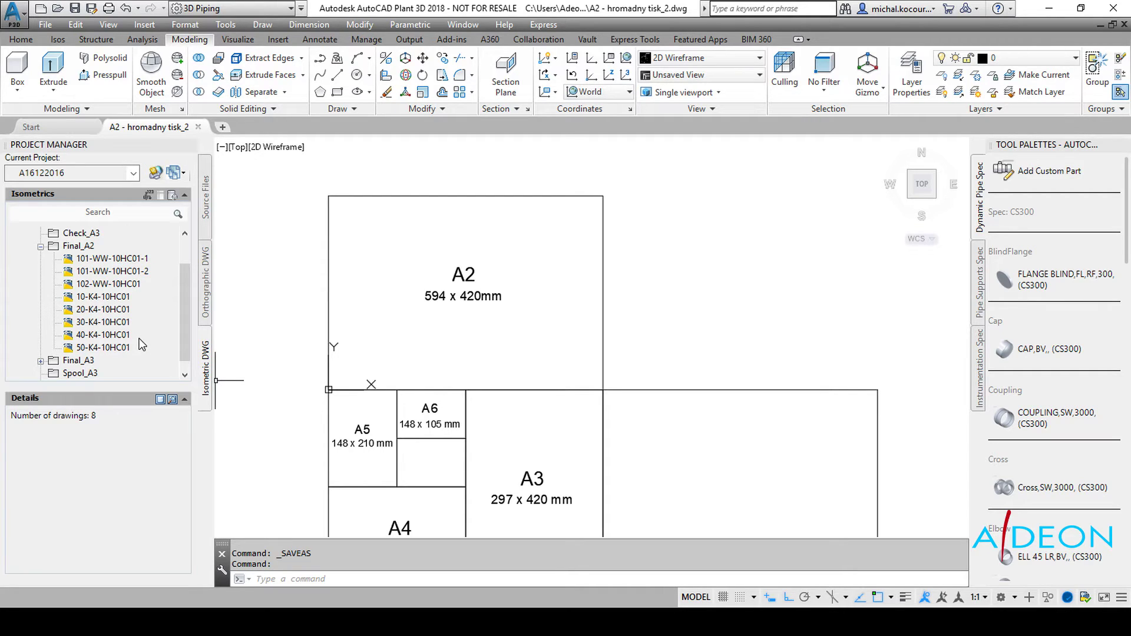
scroll(191, 274, up, 1)
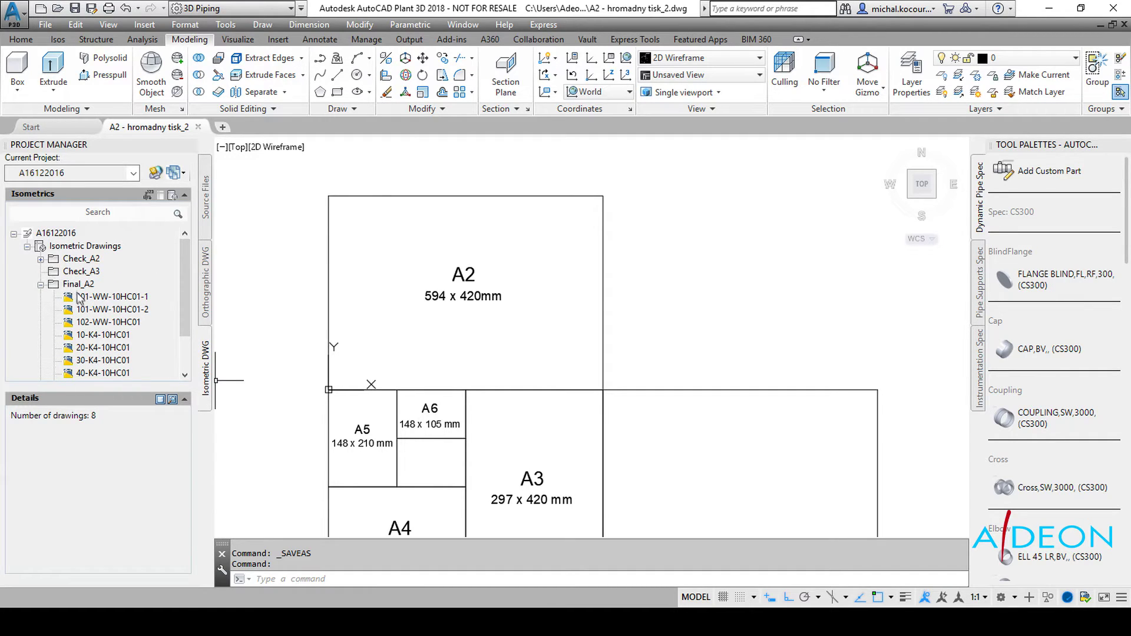
scroll(176, 303, down, 1)
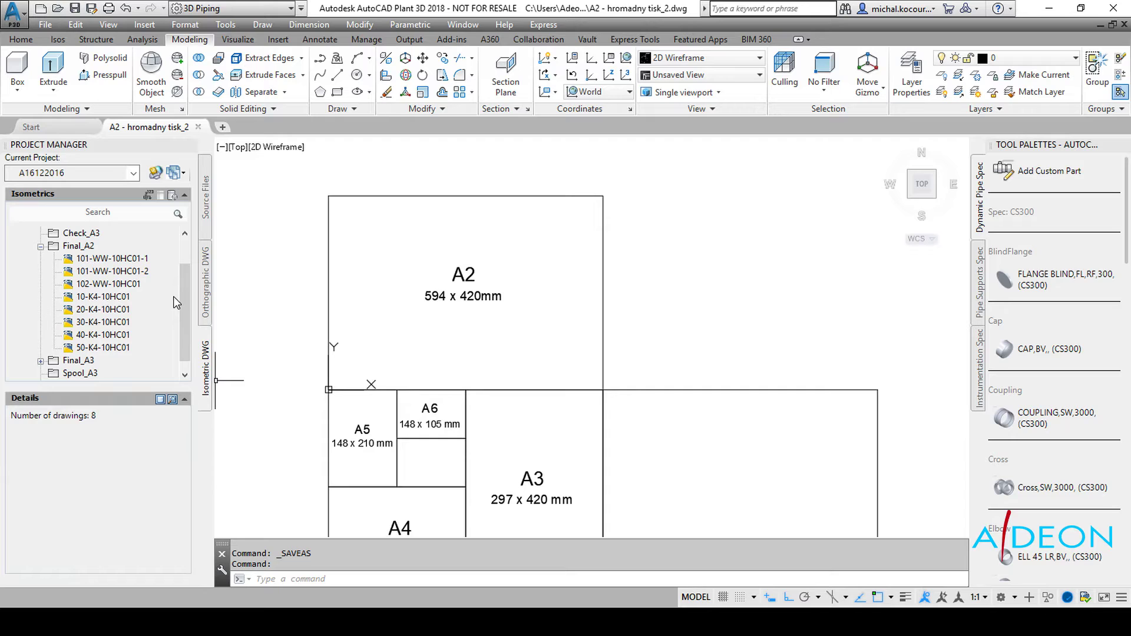
click(77, 247)
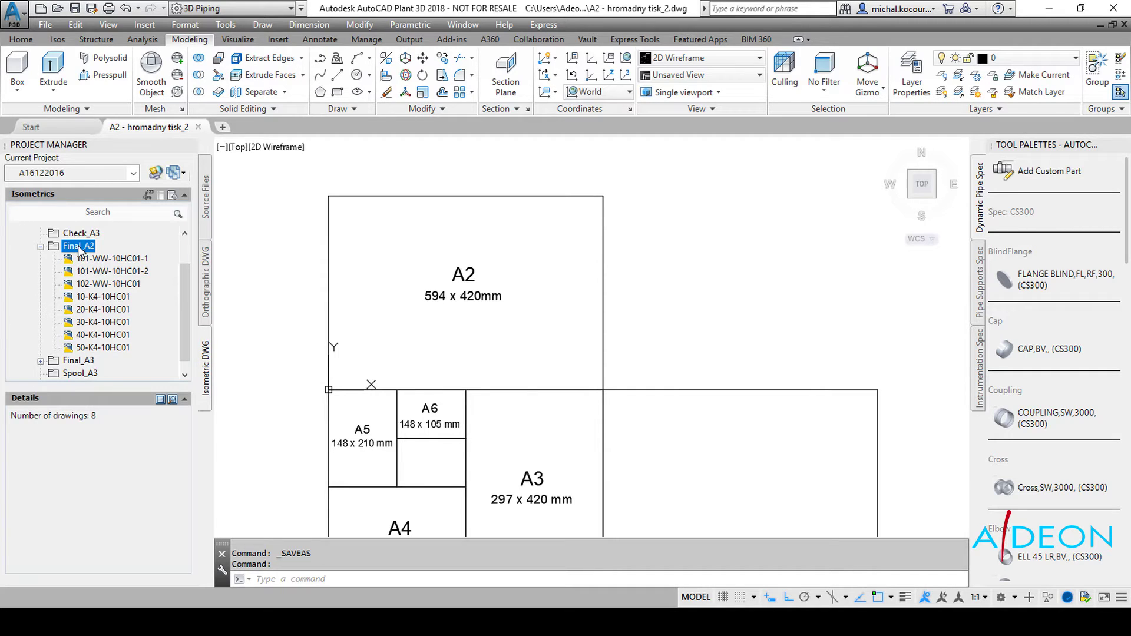
right_click(81, 248)
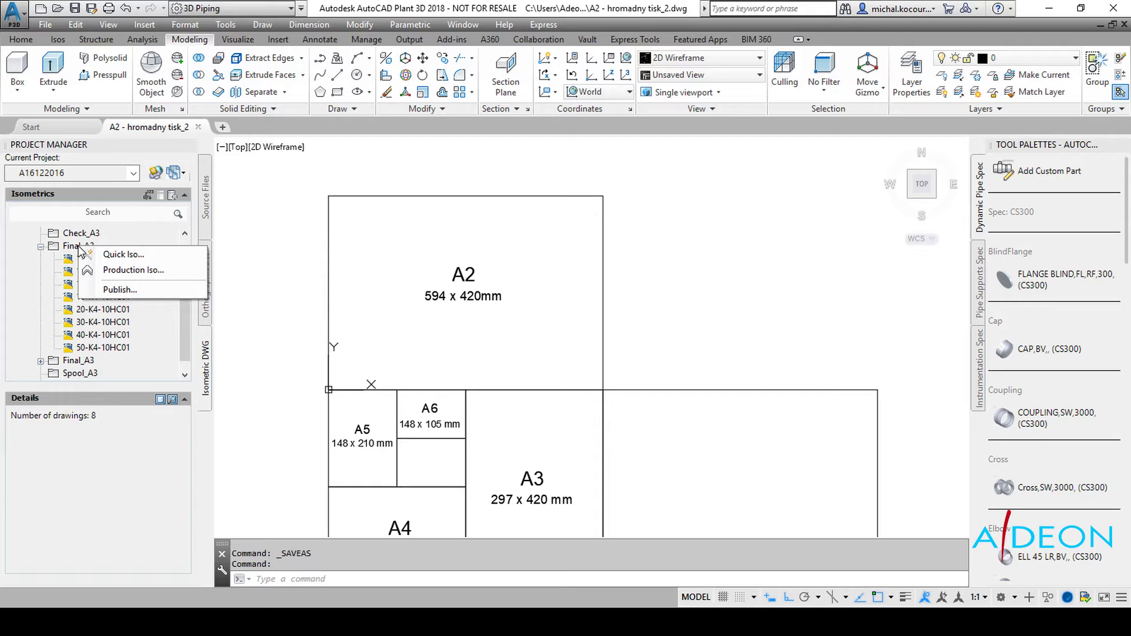
click(132, 294)
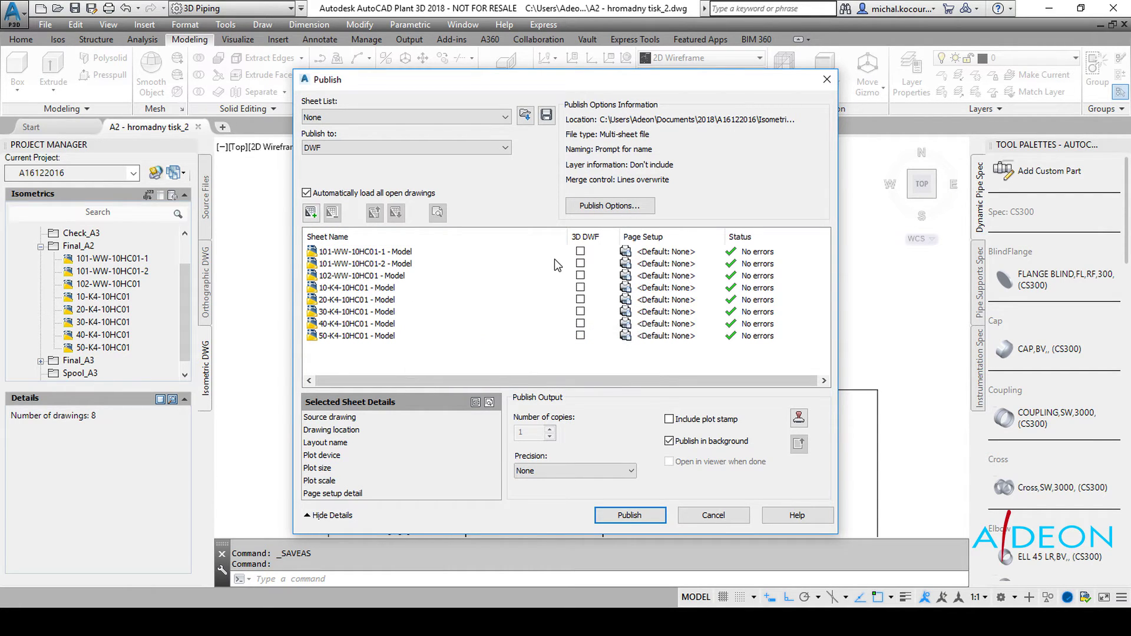
click(716, 514)
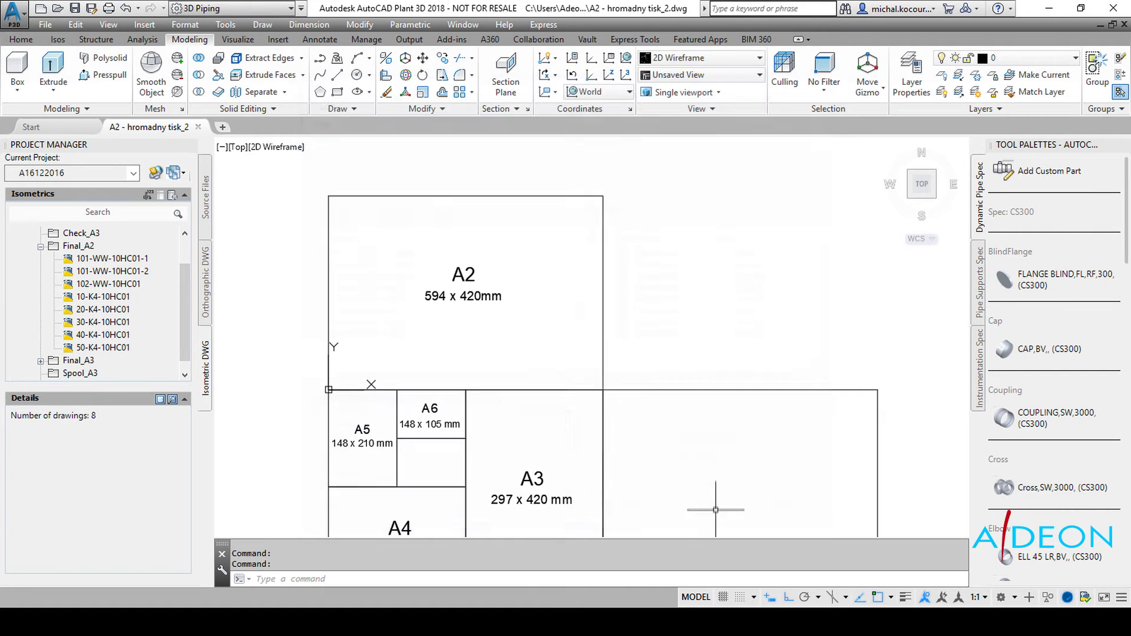
- Launch Batch Plot from the application menu's Print options
click(22, 27)
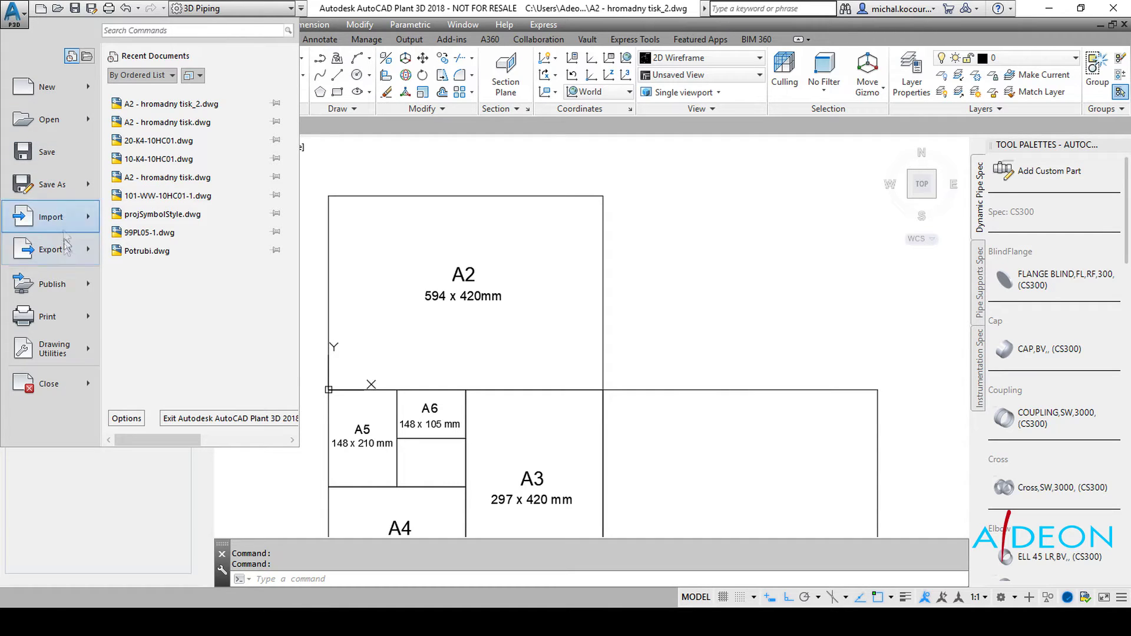
mouse_move(48, 316)
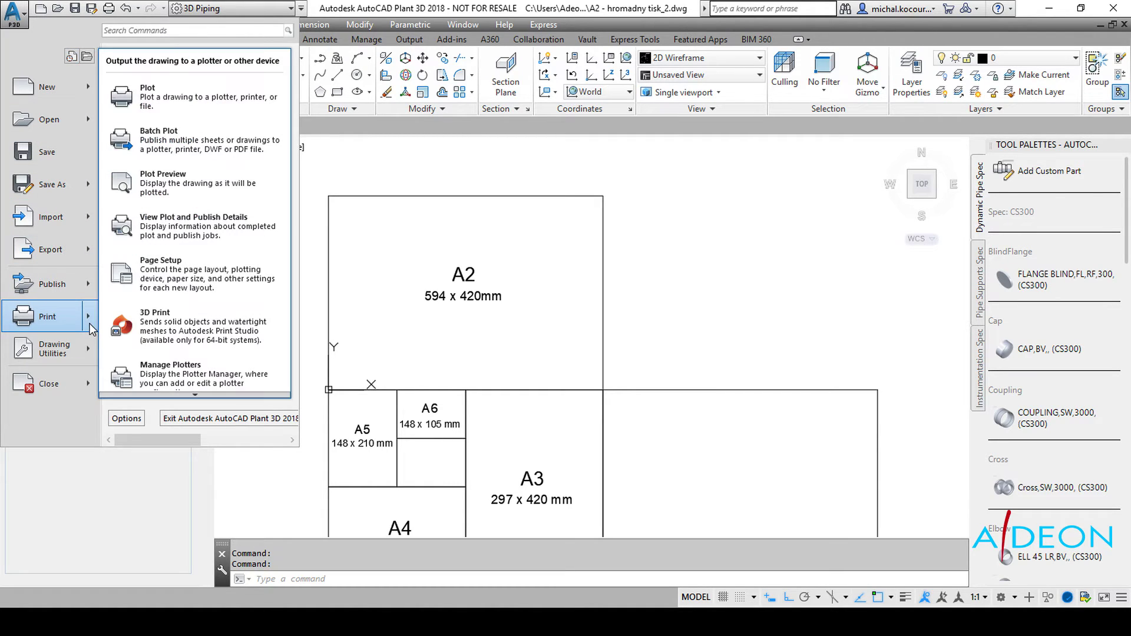
click(222, 152)
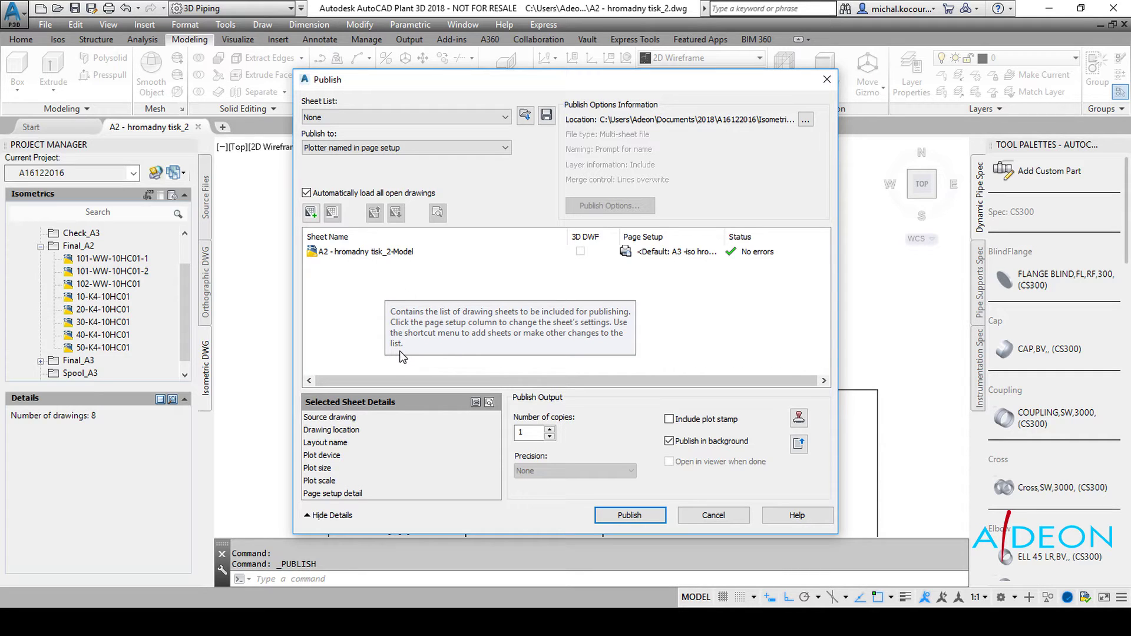
- Remove the A2 - hromadny tisk_2-Model sheet from the publish list
click(359, 252)
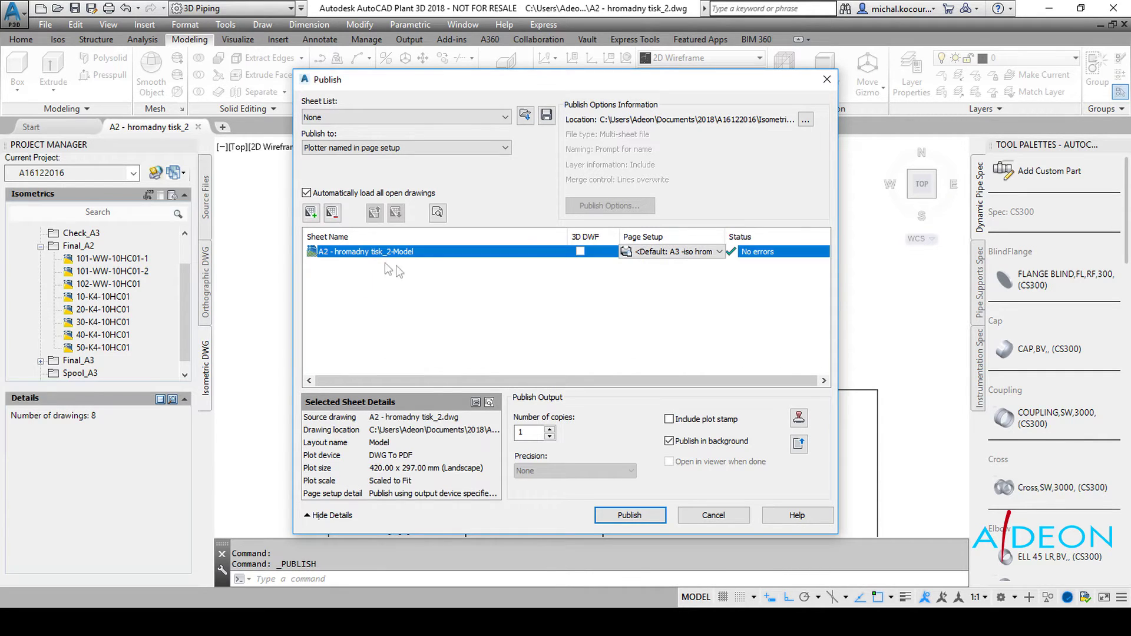
click(331, 212)
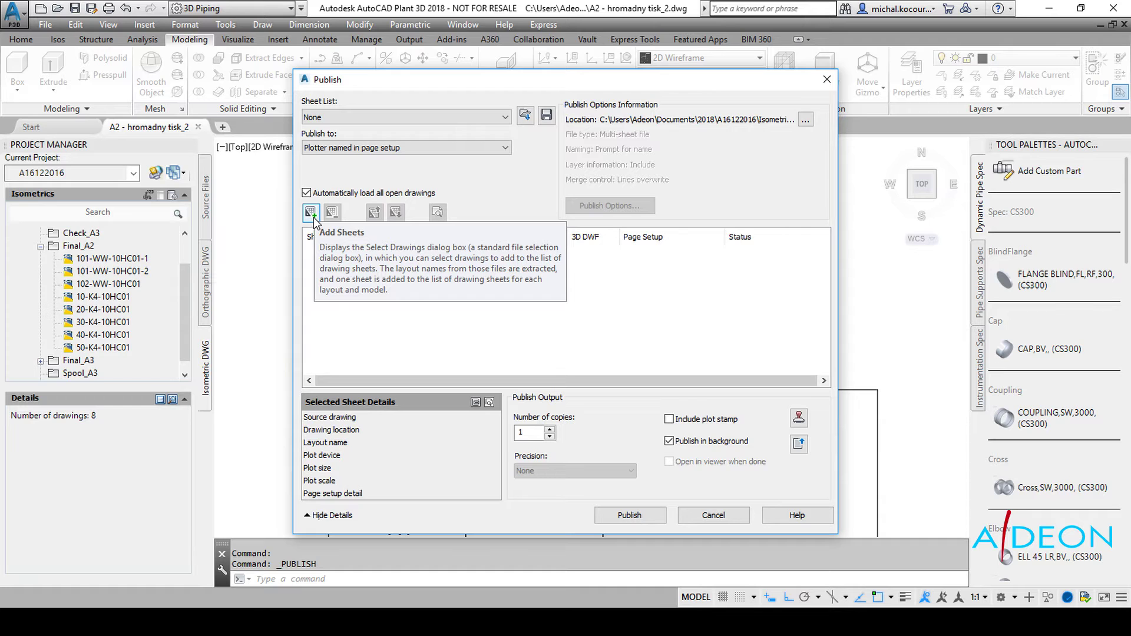
- Choose drawings 10-, 20- and 30-K4-10HC01 to add as sheets, checking the Include options
click(313, 218)
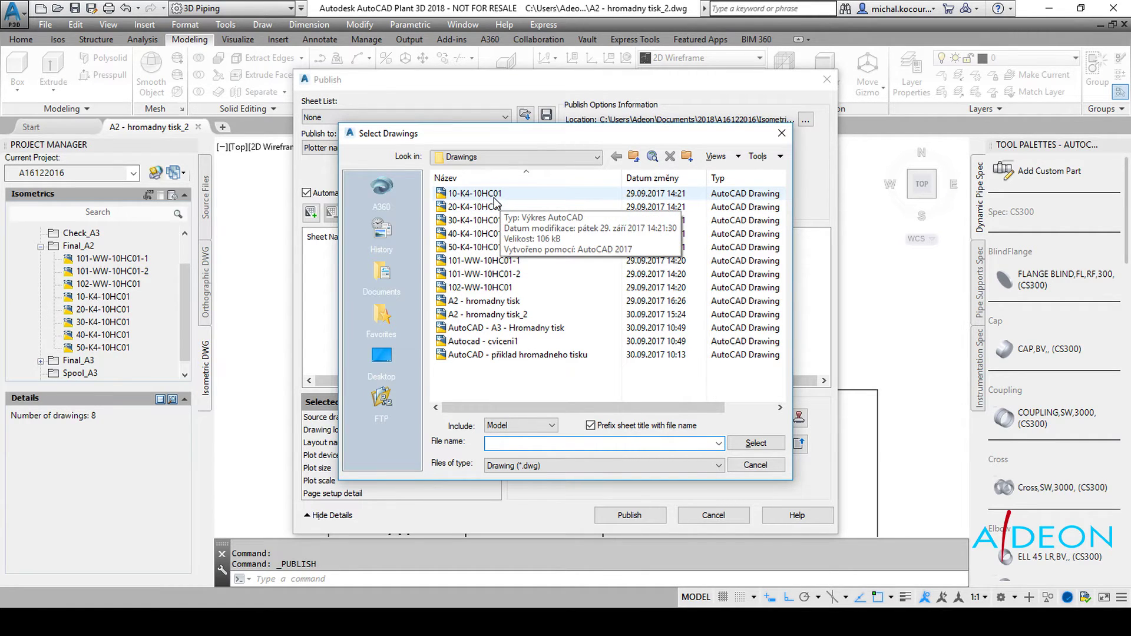
click(480, 194)
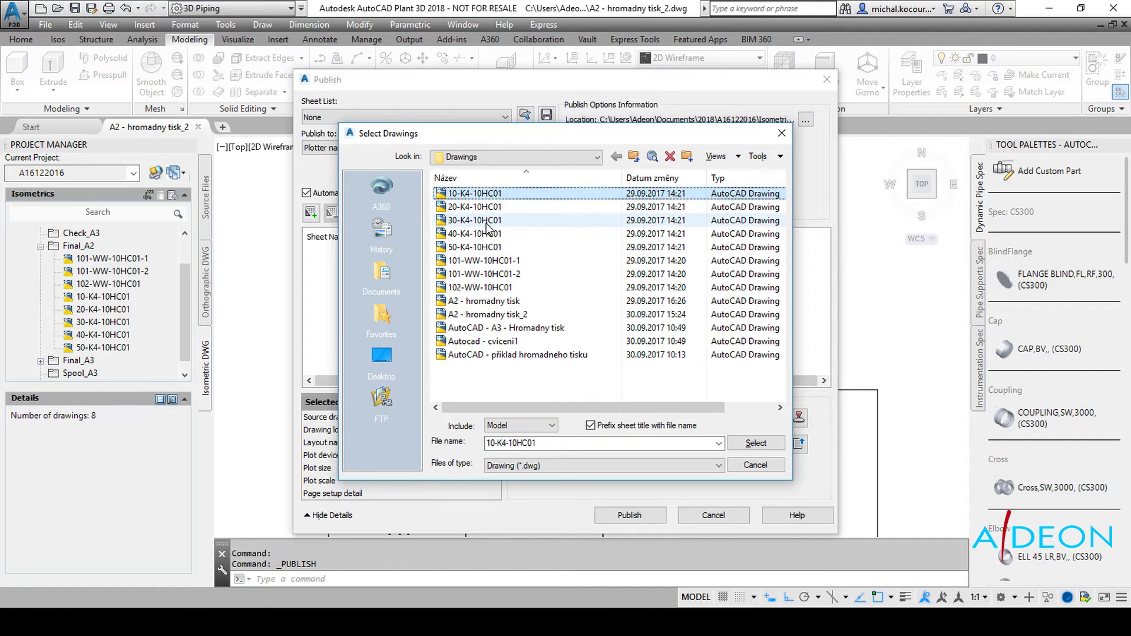
shift+click(487, 222)
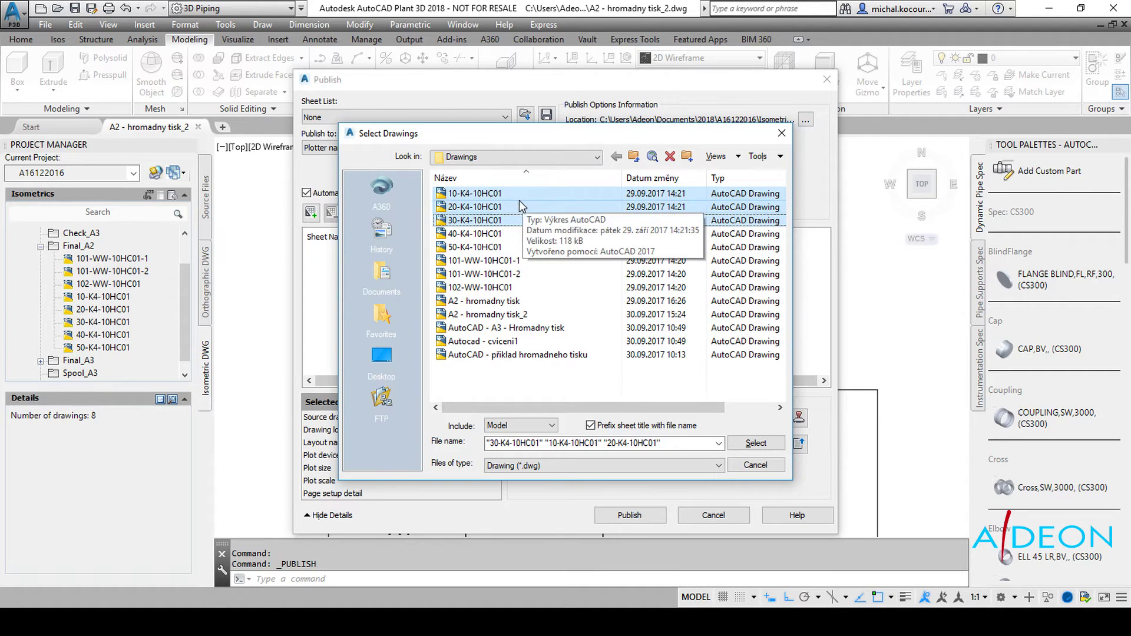
click(552, 425)
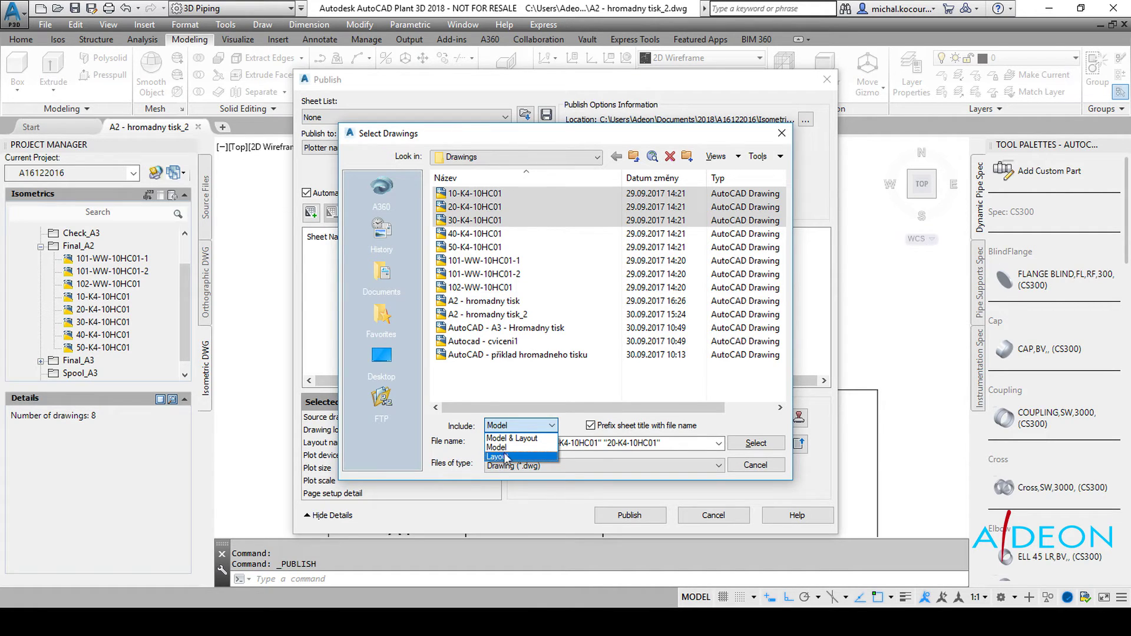
- Add the three K4-10HC01 drawings to the publish list as Model sheets only
click(509, 449)
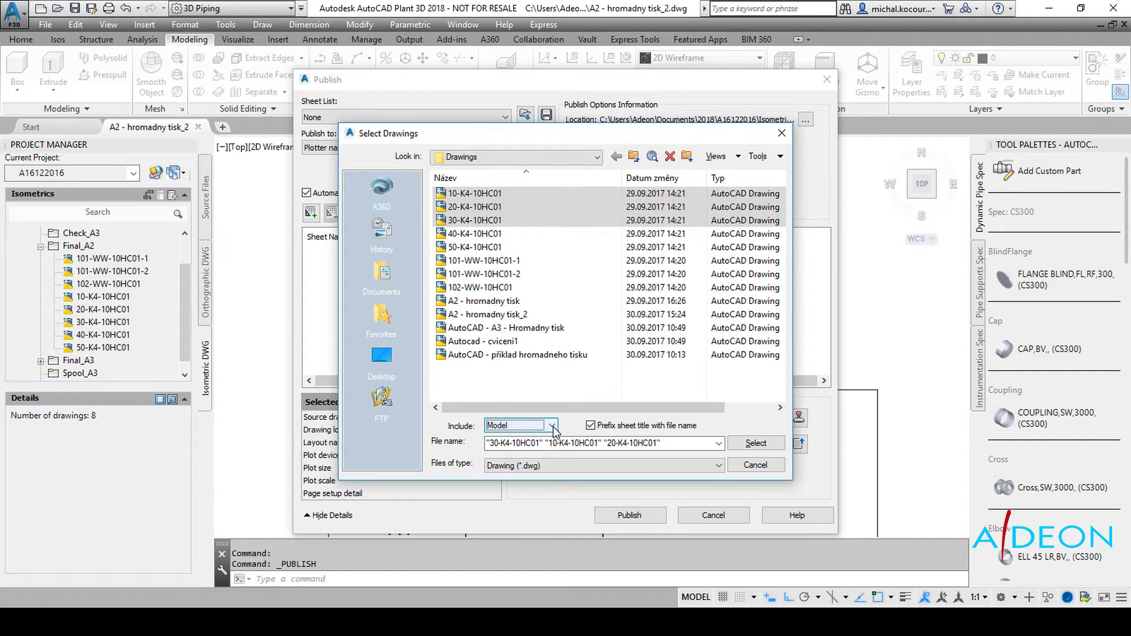
click(756, 445)
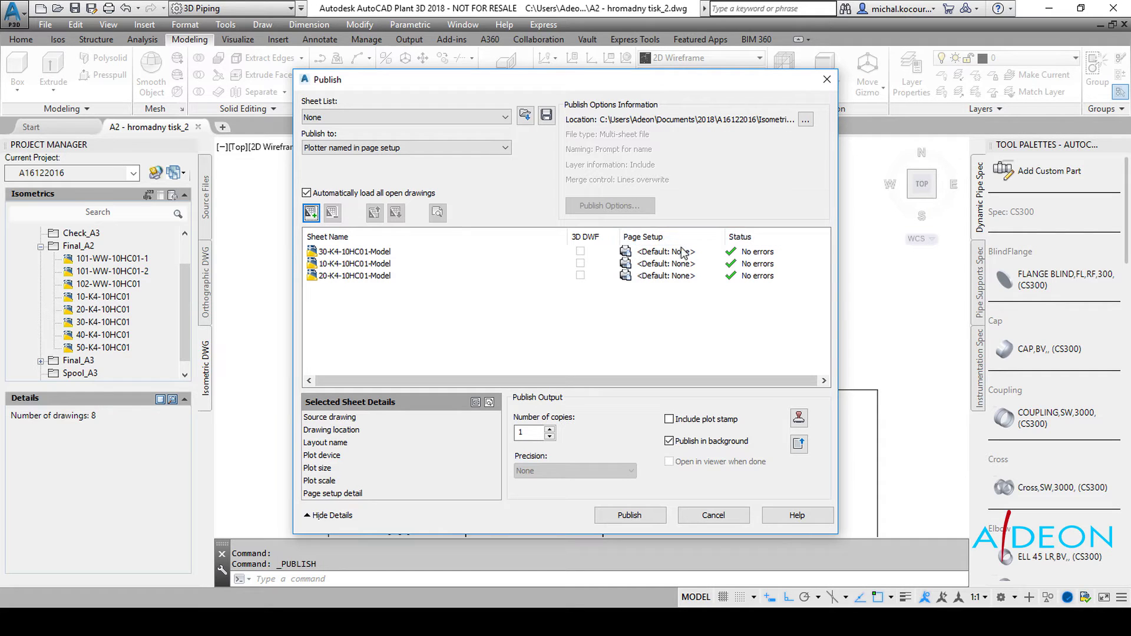
- Select all three K4-10HC01 sheets in the publish list
click(380, 255)
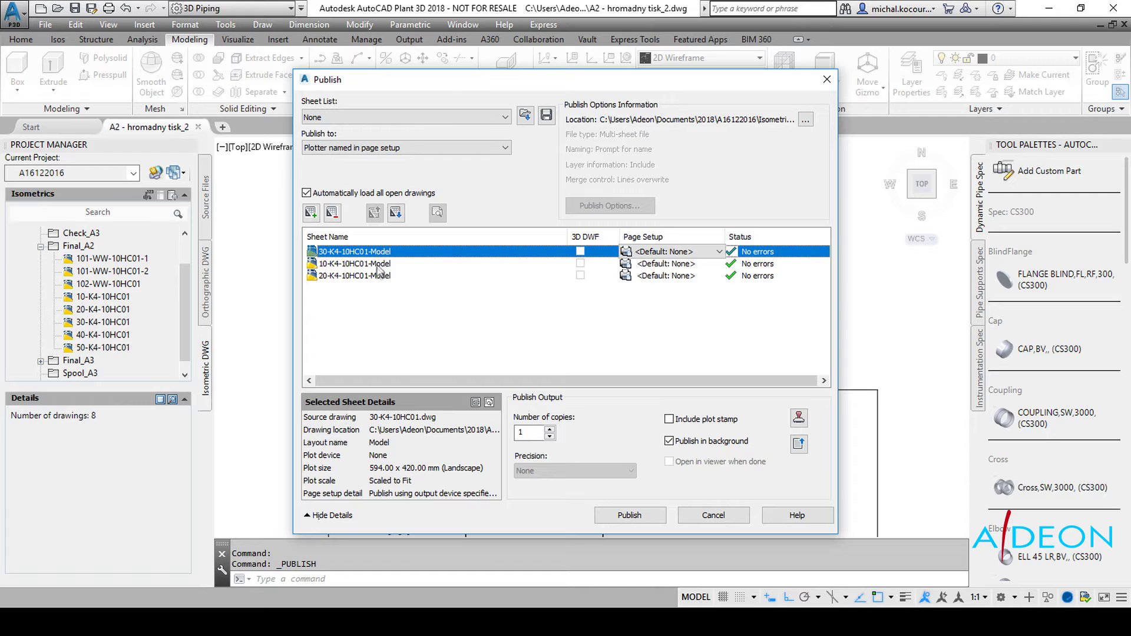
shift+click(374, 278)
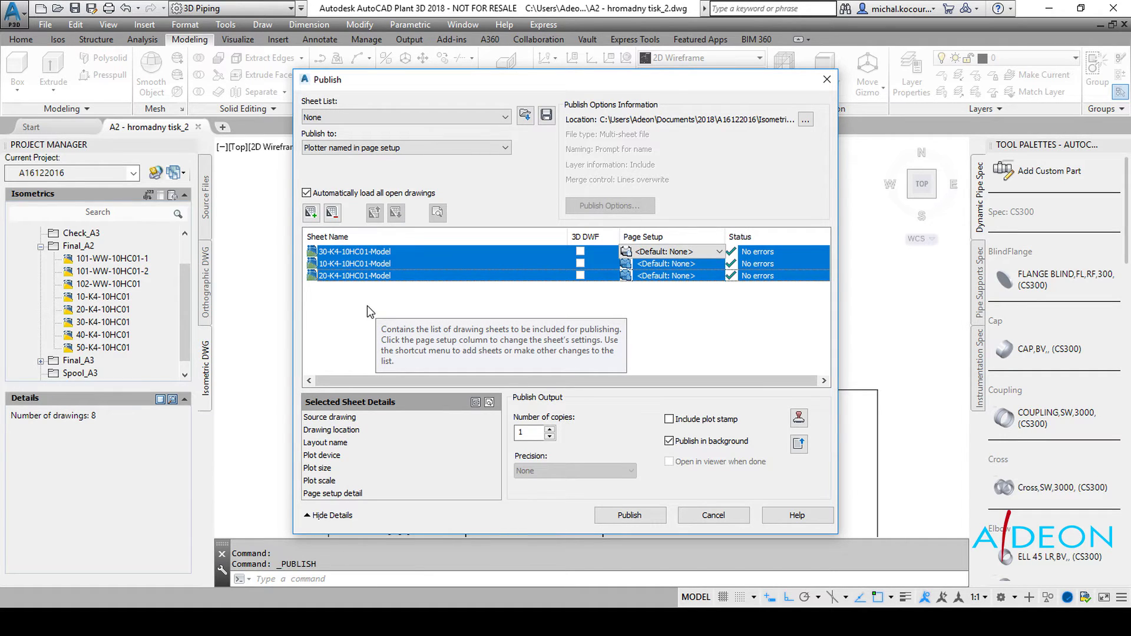
click(367, 306)
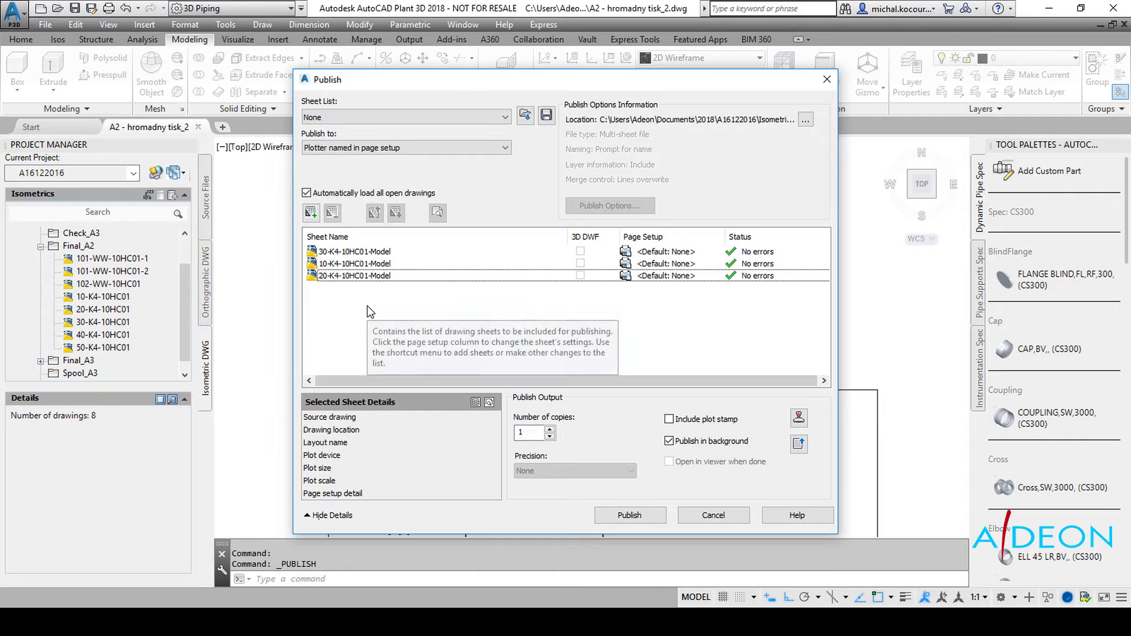
key(ctrl+a)
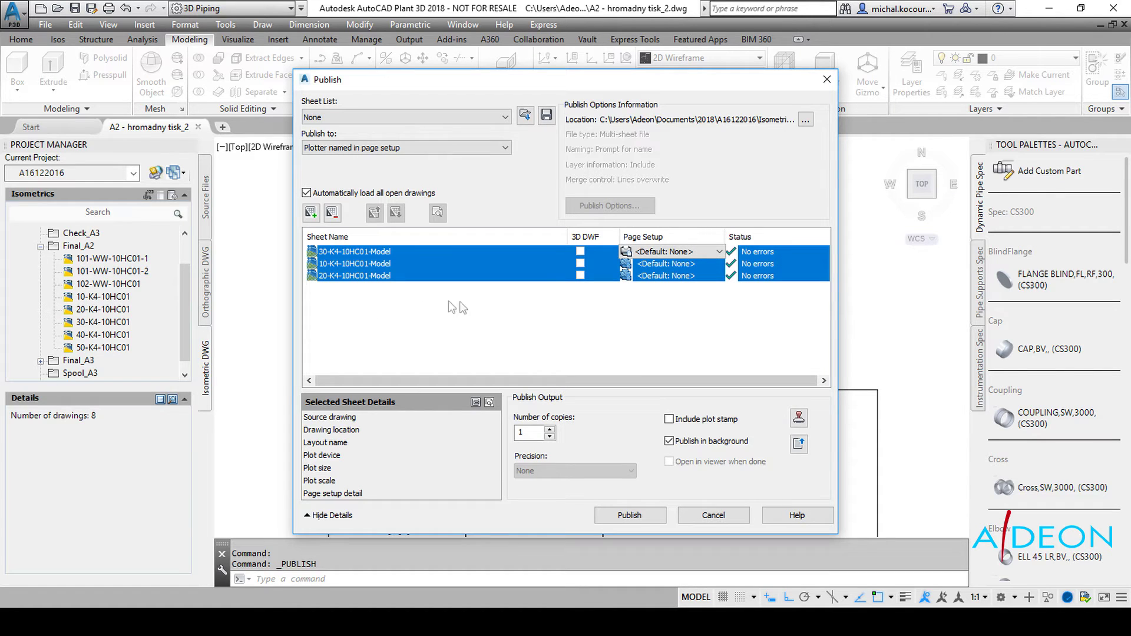
- Import the page setups from A2 - hromadny tisk_2, making 'A3 -iso hromadny tisk' available
click(686, 253)
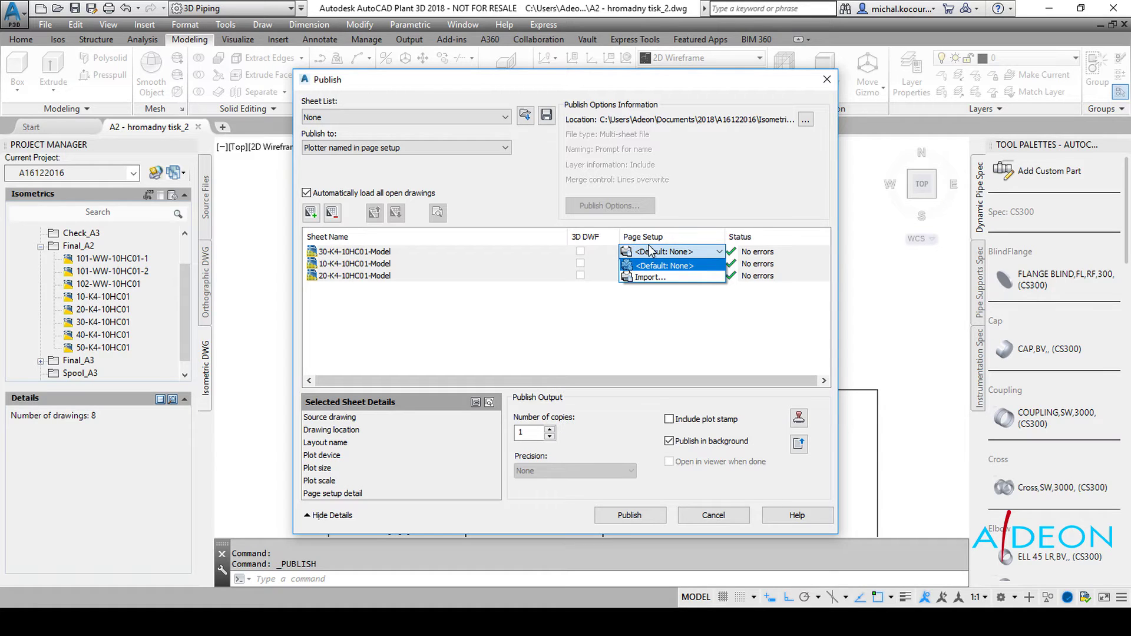
click(648, 278)
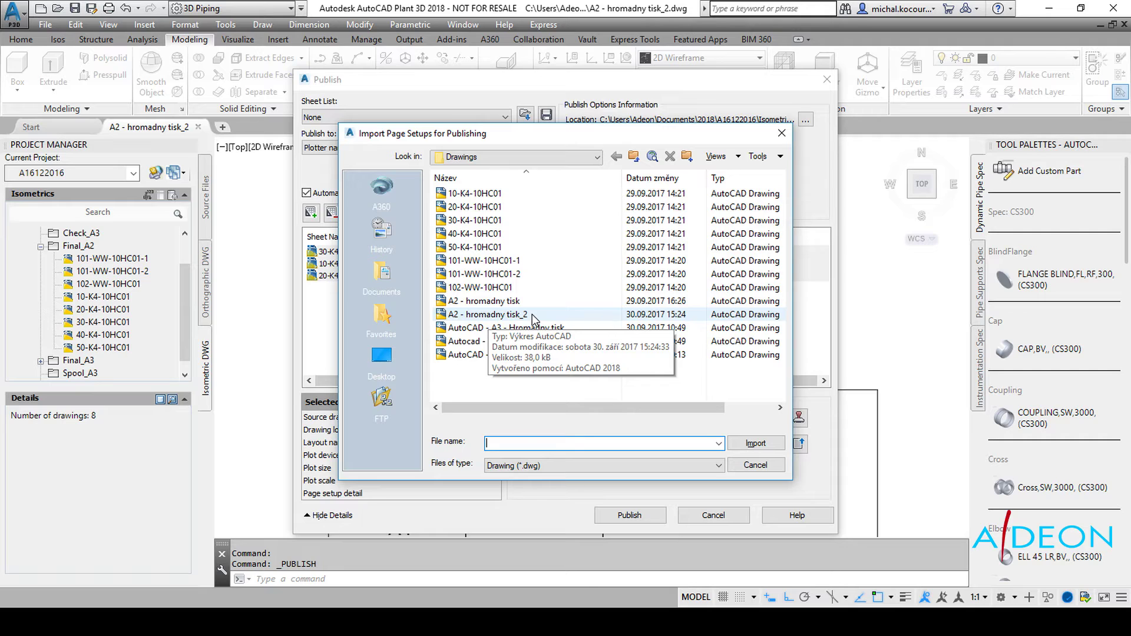
click(472, 313)
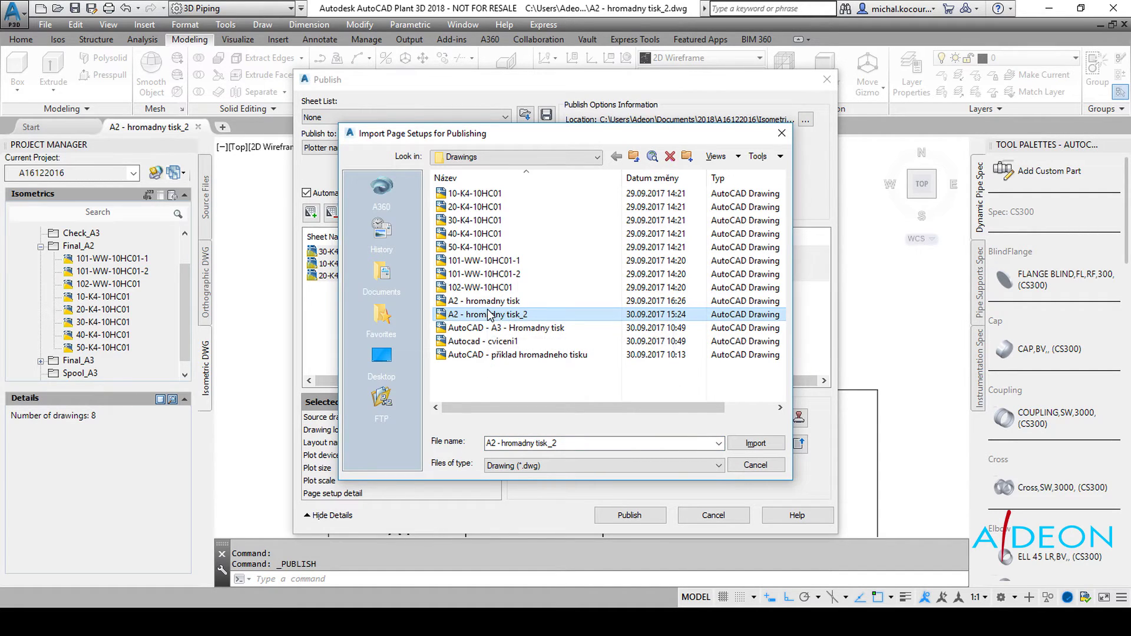
click(756, 444)
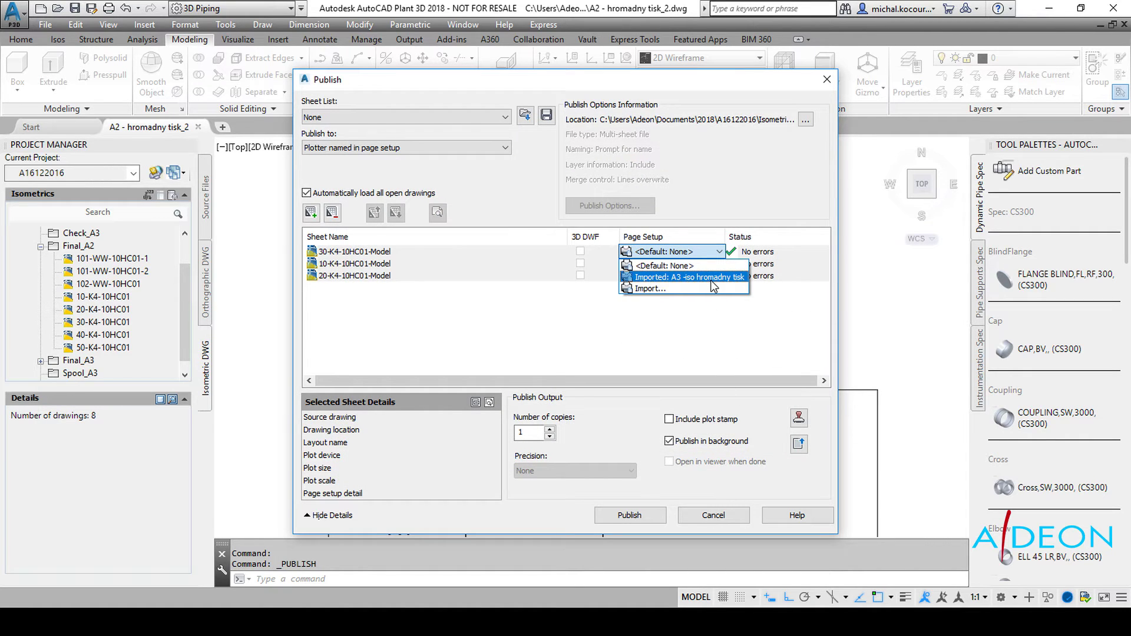
- Assign the imported A3 page setup to all three sheets and start publishing
click(677, 276)
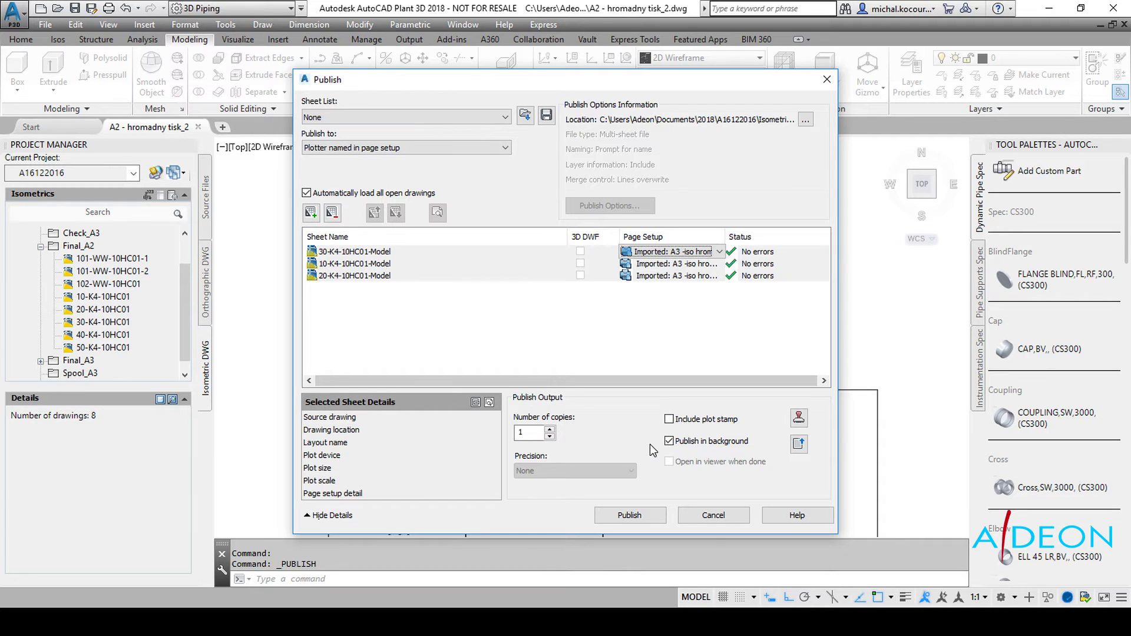
click(637, 521)
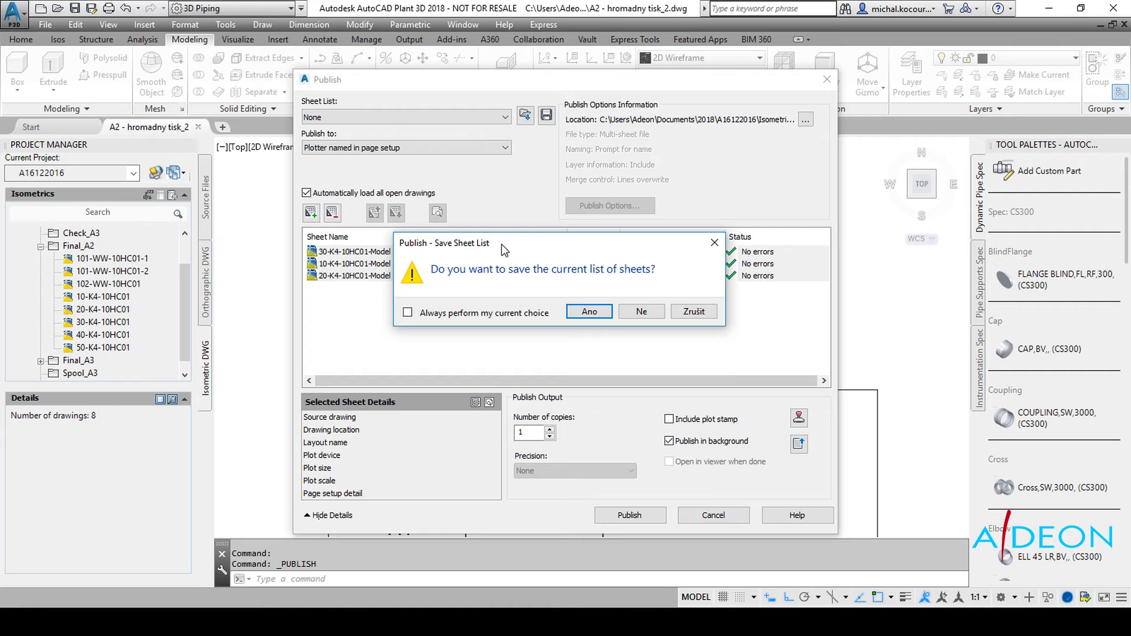
- Decline saving the sheet list so the three sheets publish
drag(502, 244, 490, 323)
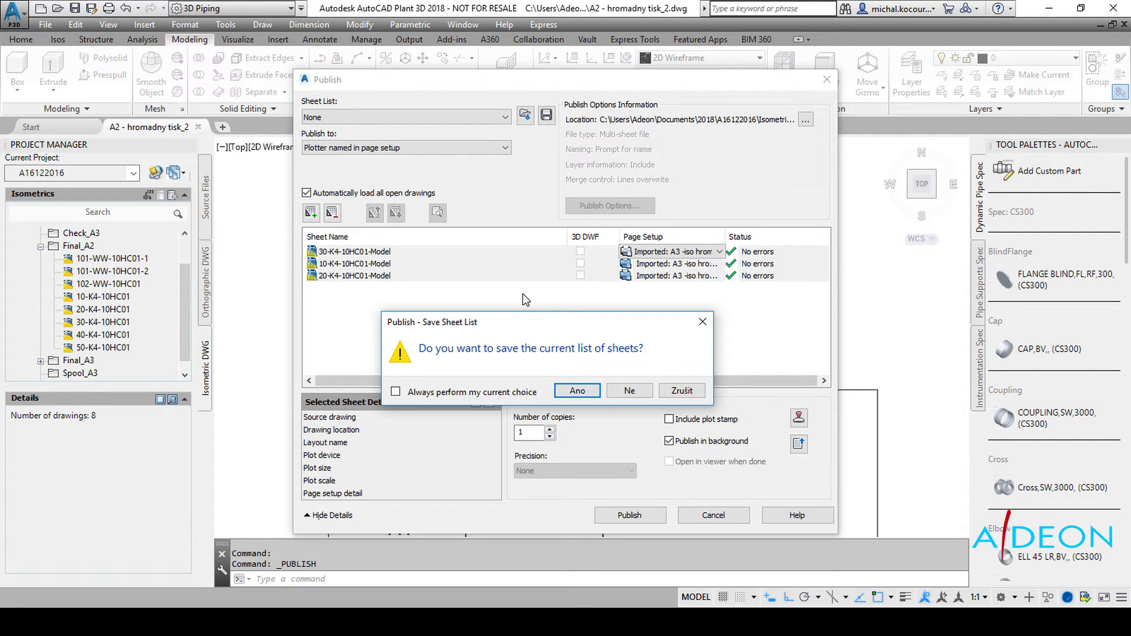
click(621, 394)
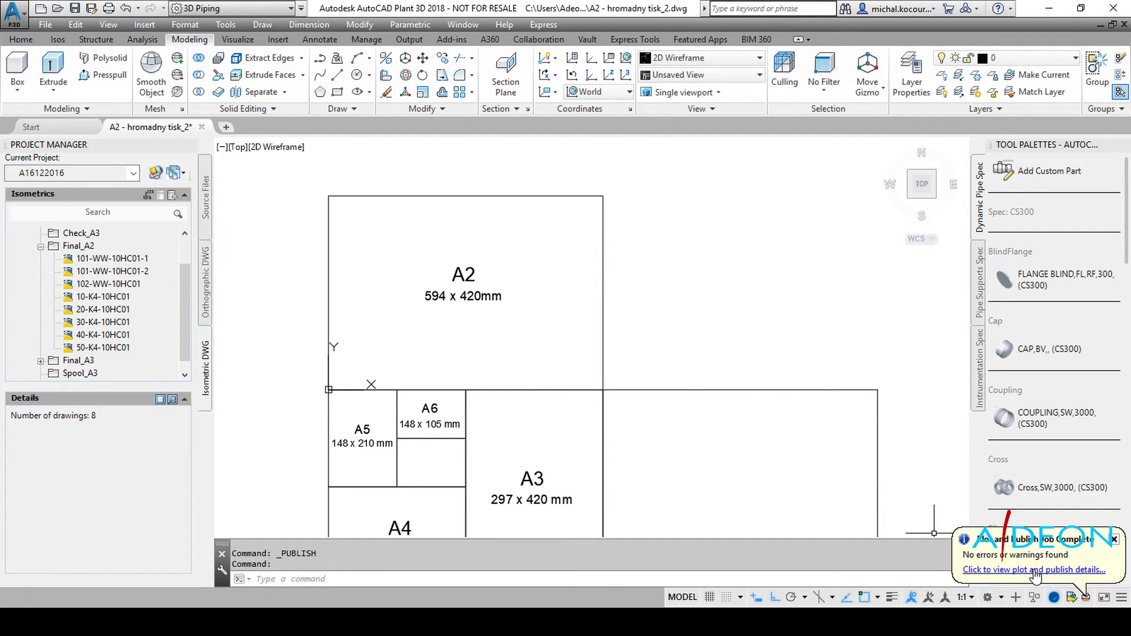
- Review the publish details showing 3 sheets with 0 errors, then bring up the Drawings folder
click(1036, 570)
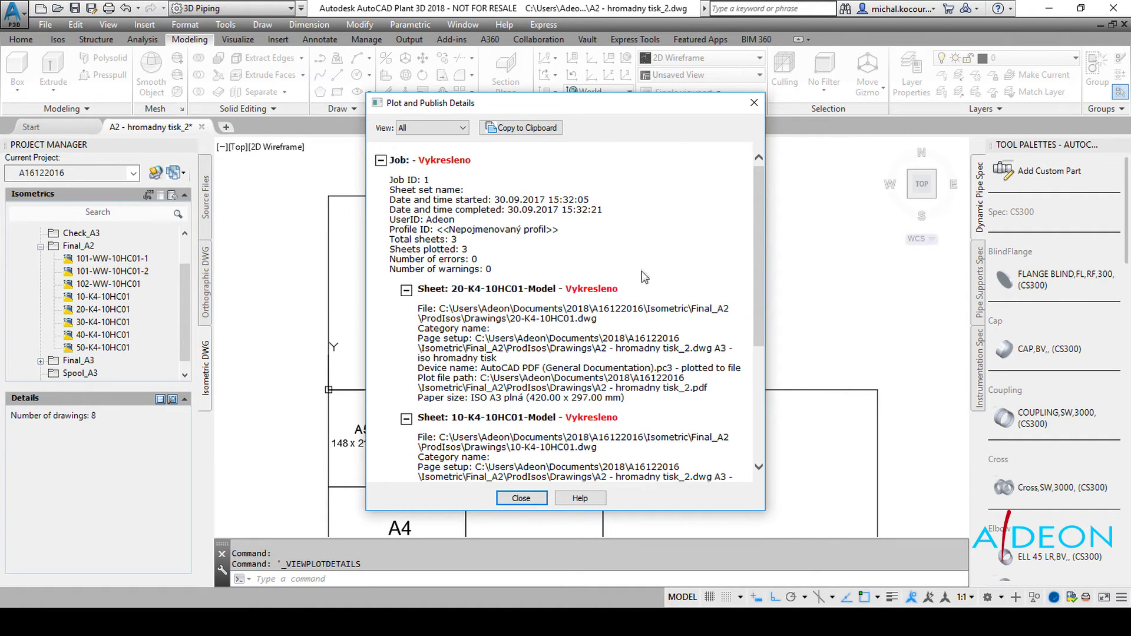
scroll(638, 286, down, 2)
scroll(620, 324, down, 5)
scroll(620, 326, up, 2)
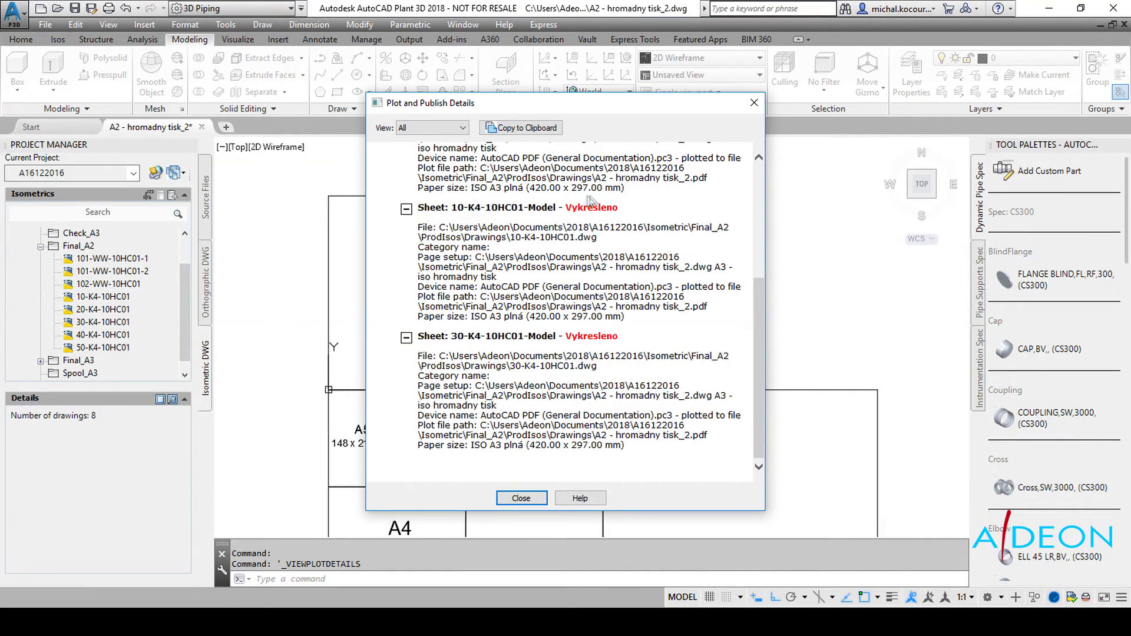
scroll(577, 280, up, 3)
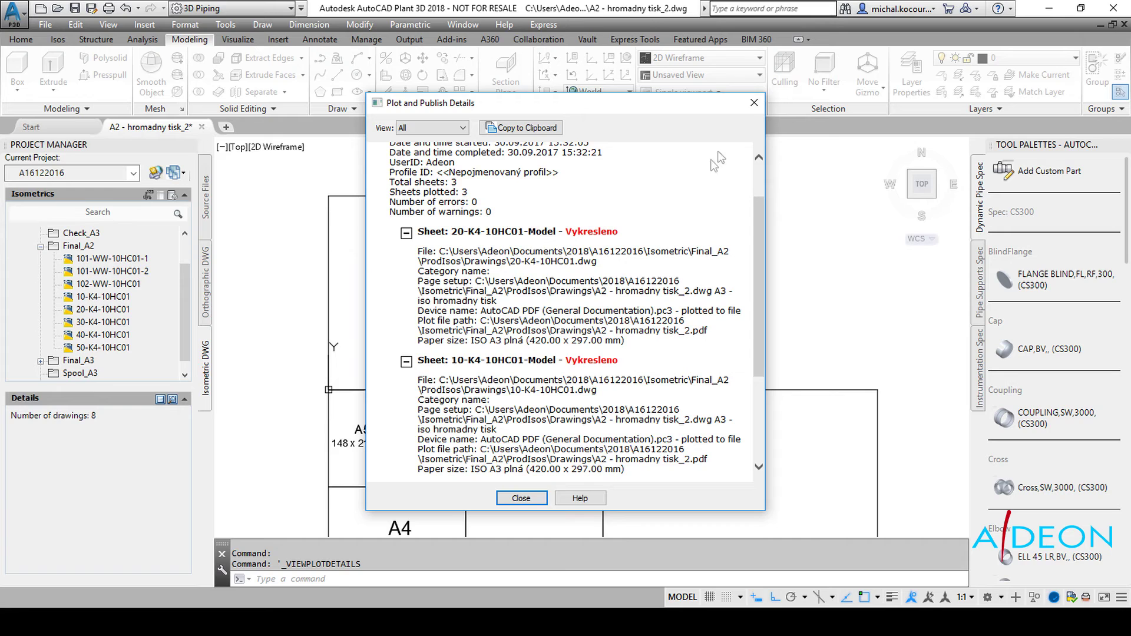
click(753, 105)
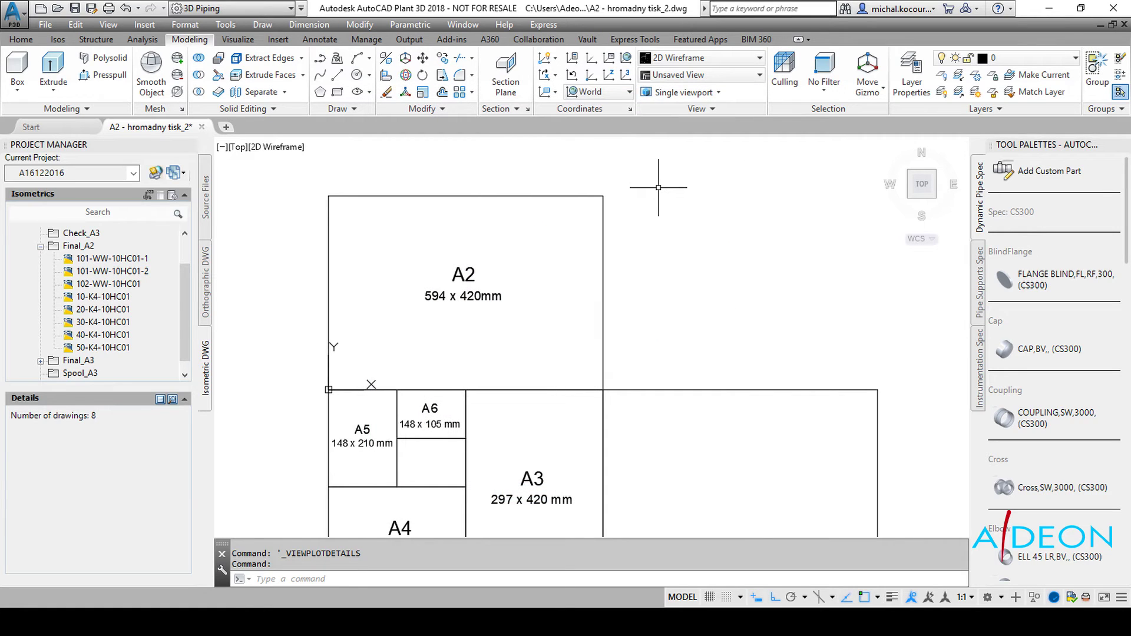
click(477, 227)
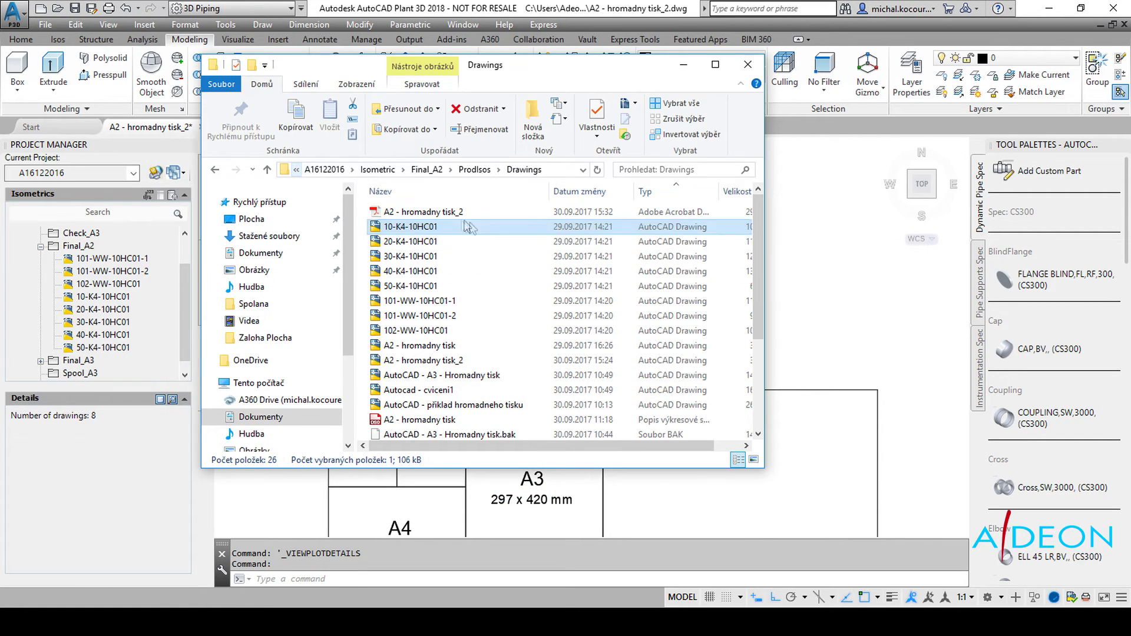
- Open the PDF A2 - hromadny tisk_2 in Acrobat Reader, page through its three sheets, and close it
double_click(433, 212)
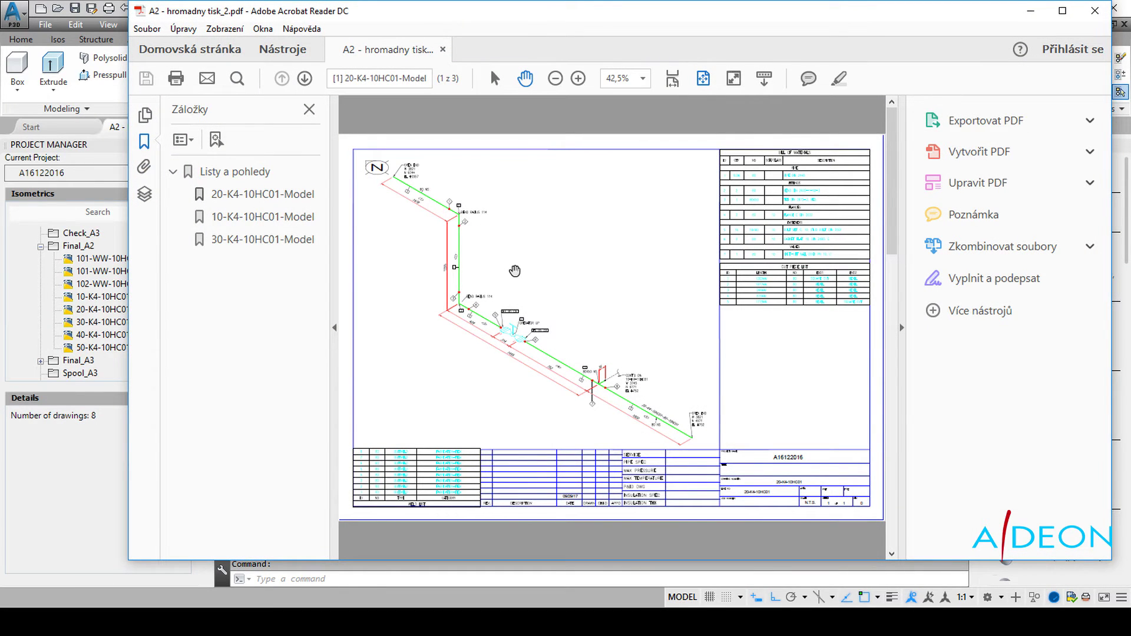
click(900, 326)
scroll(715, 302, down, 3)
scroll(715, 302, down, 3)
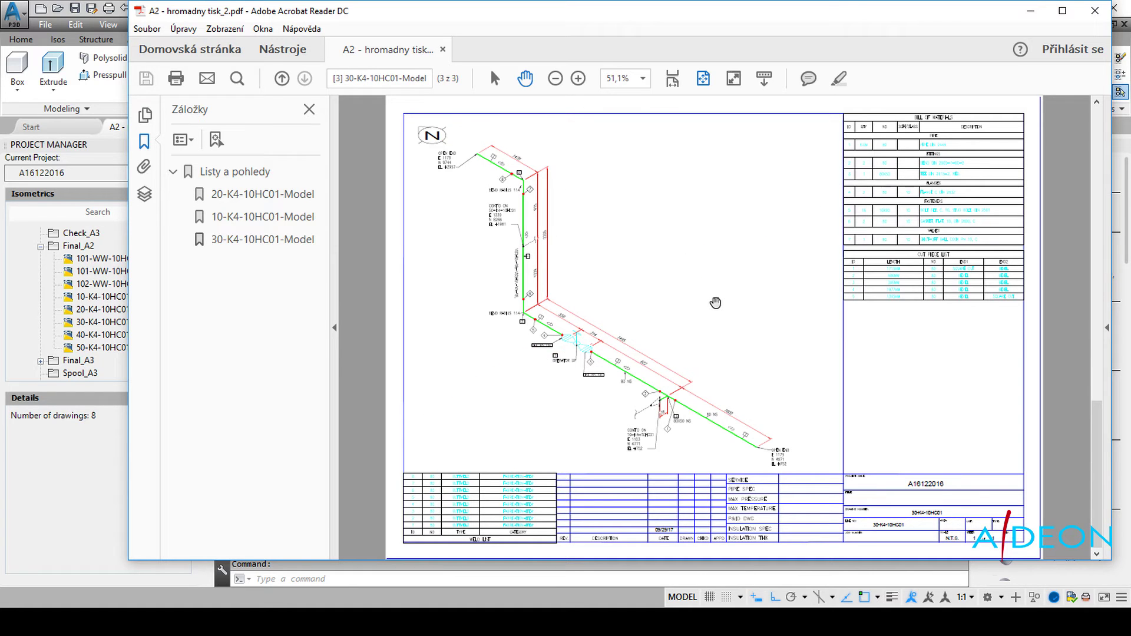
scroll(715, 302, up, 3)
scroll(715, 302, up, 3)
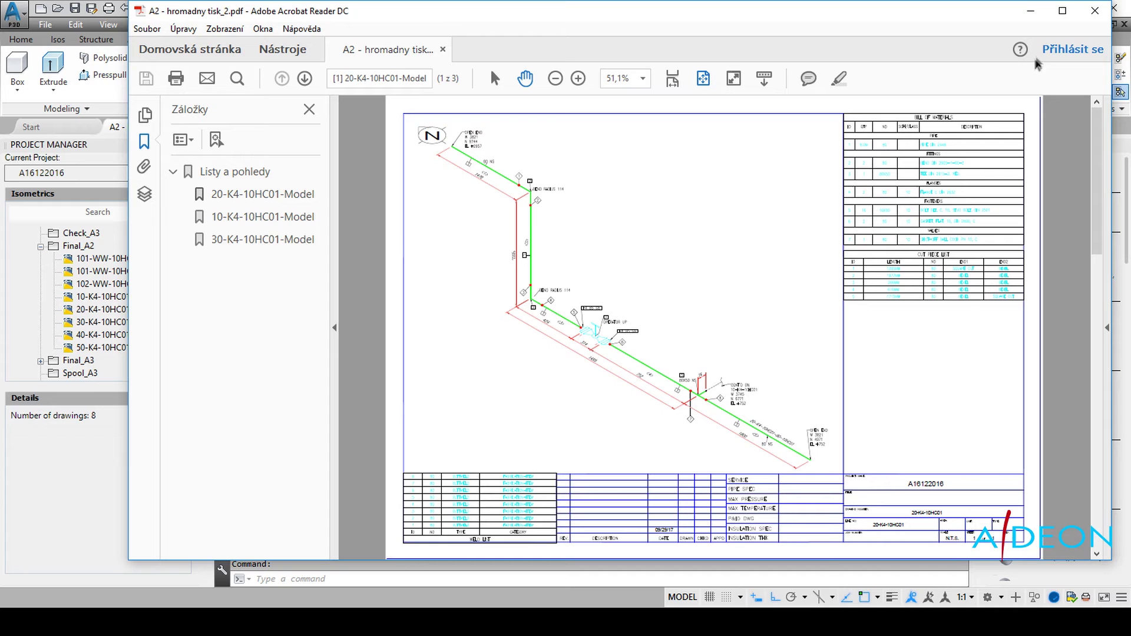
click(1094, 11)
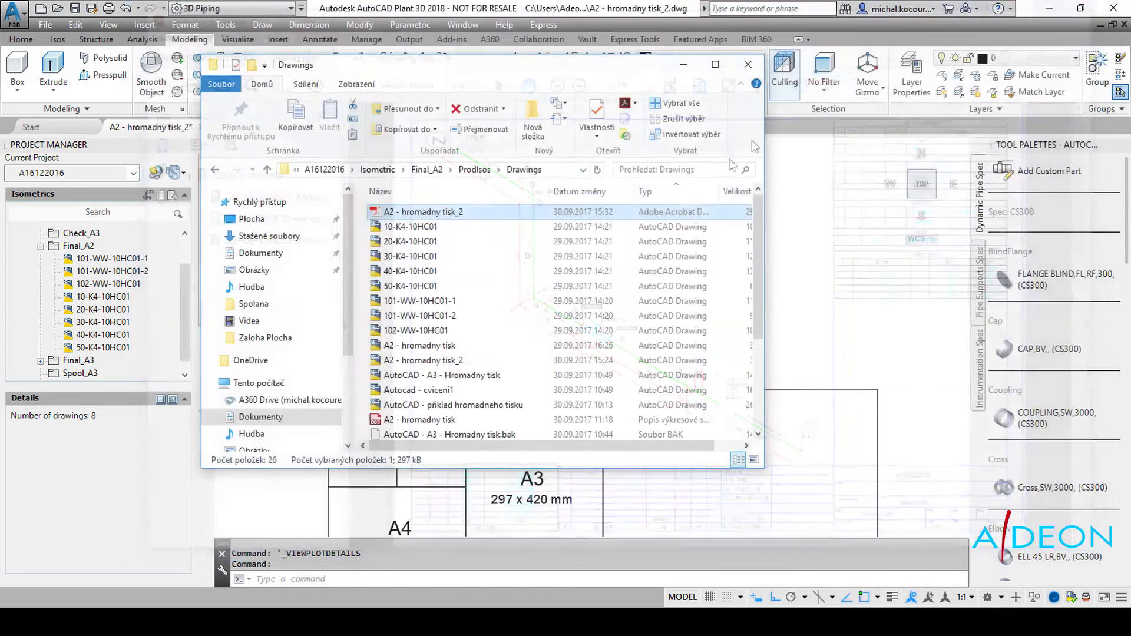
- Minimize the Drawings folder Explorer window
click(684, 64)
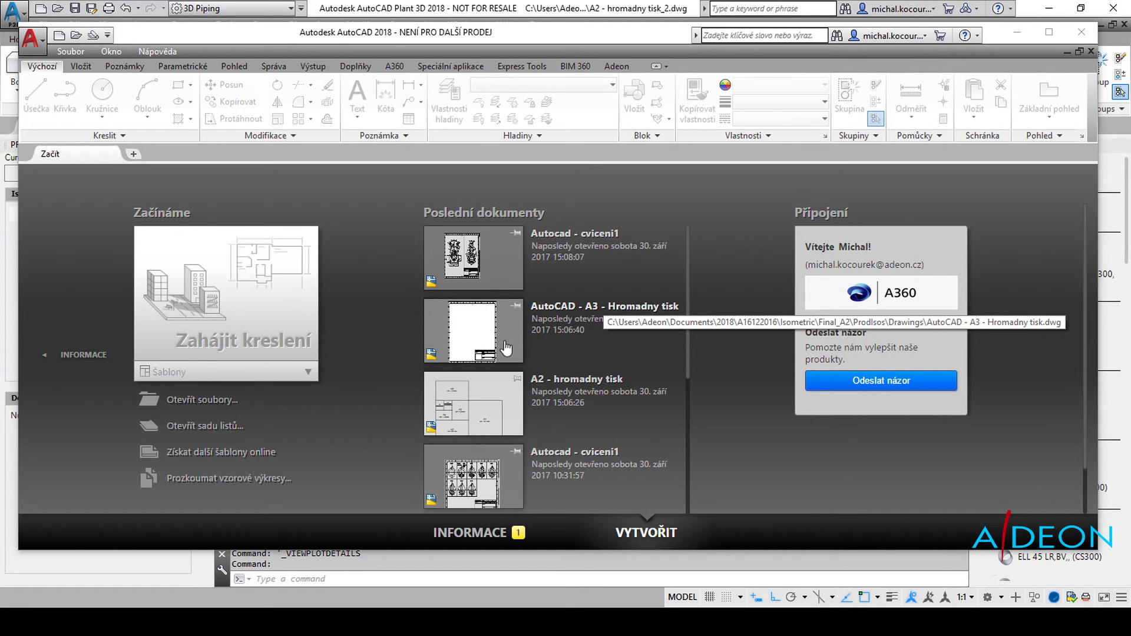
- Open the recent drawing 'AutoCAD - A3 - Hromadny tisk' and adjust the sheet's view
click(510, 341)
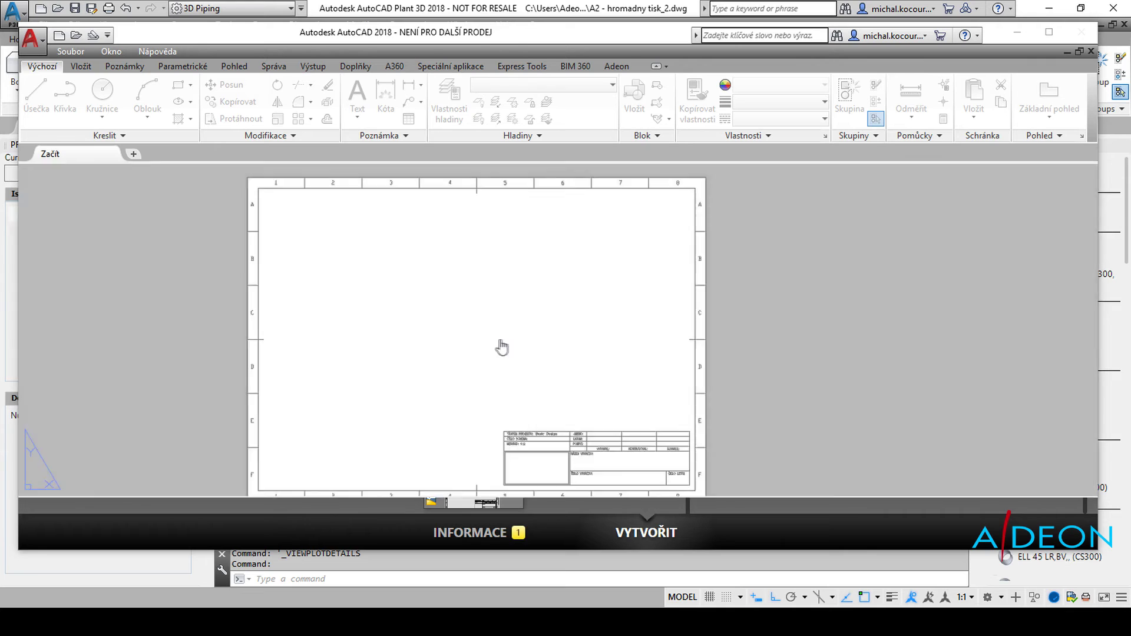
scroll(418, 236, down, 2)
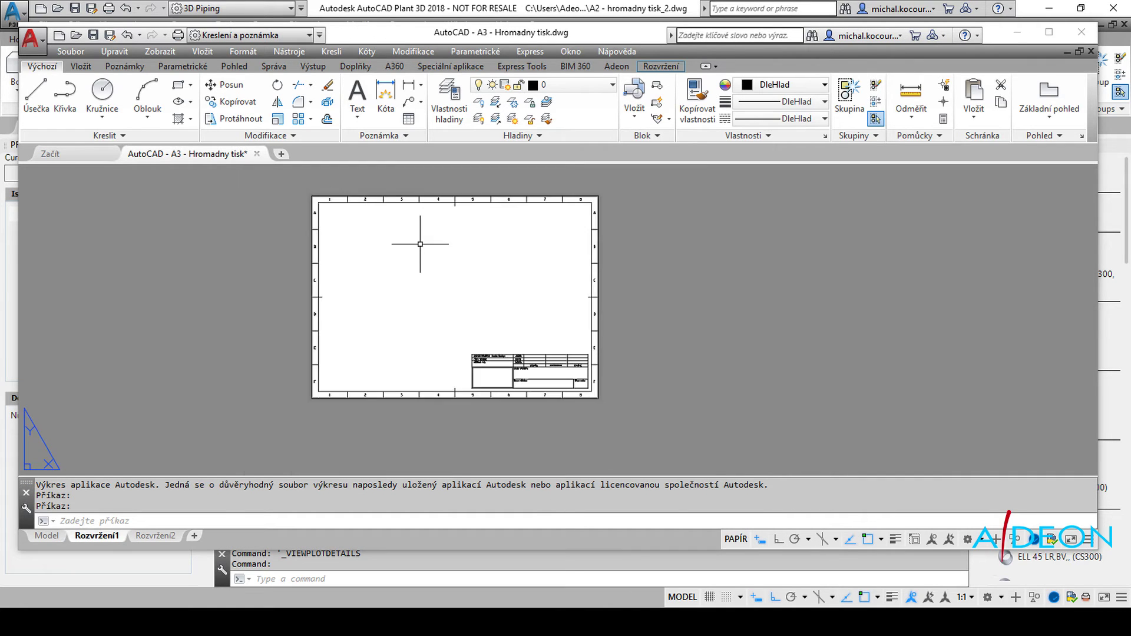
middle_drag(417, 239, 415, 328)
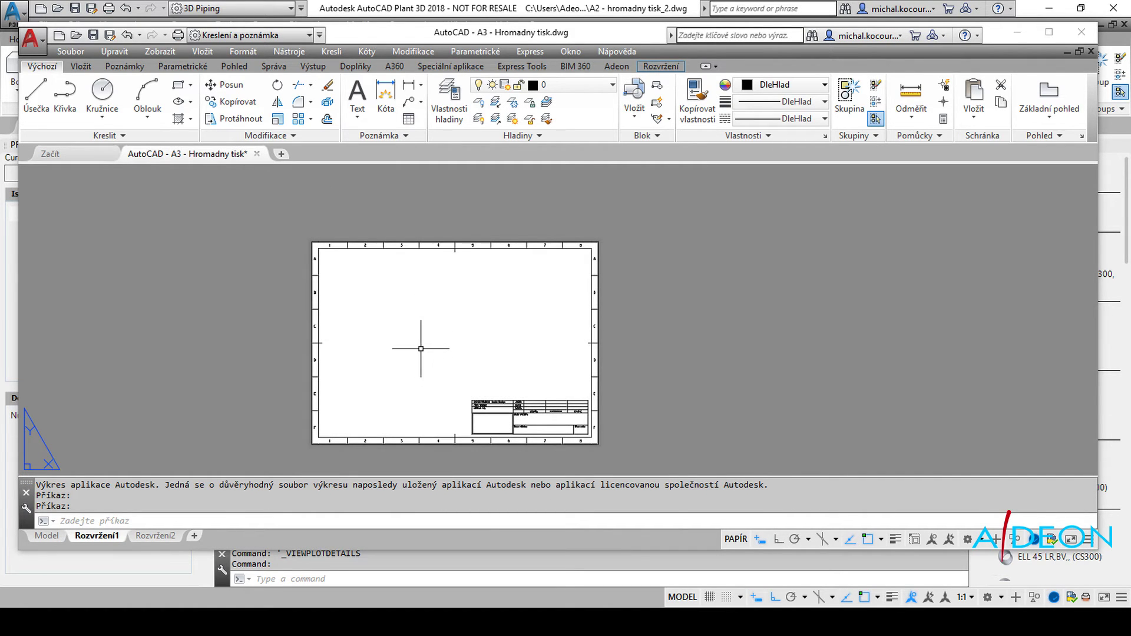
scroll(419, 345, up, 1)
scroll(420, 336, up, 1)
scroll(419, 321, down, 2)
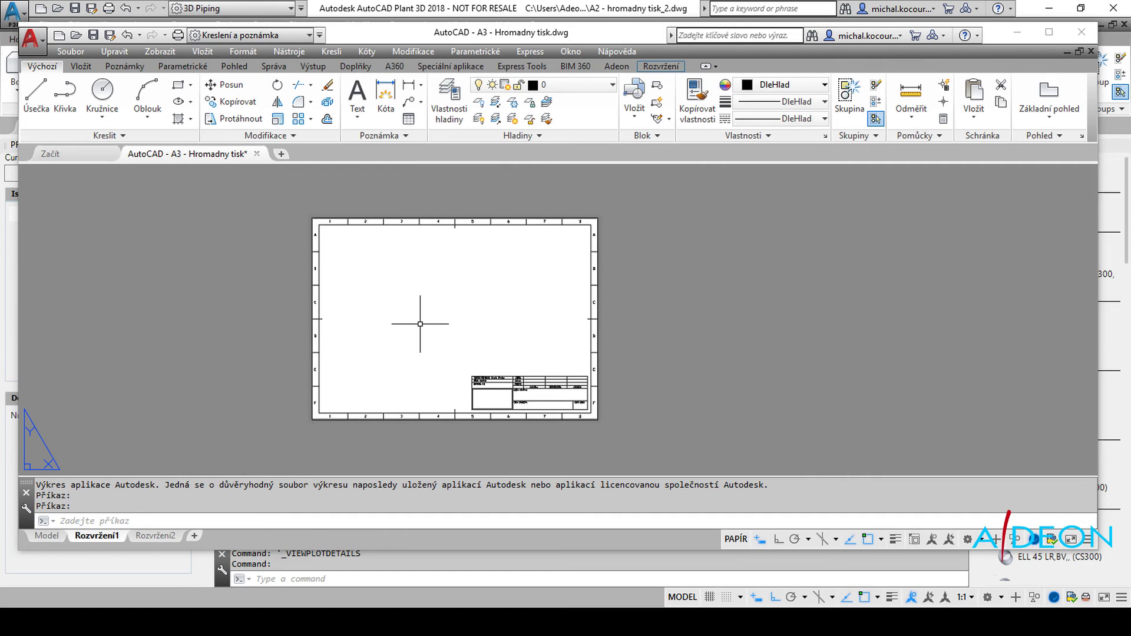
- Switch between Model space and the Rozvržení1 layout, ending on Rozvržení1
click(46, 536)
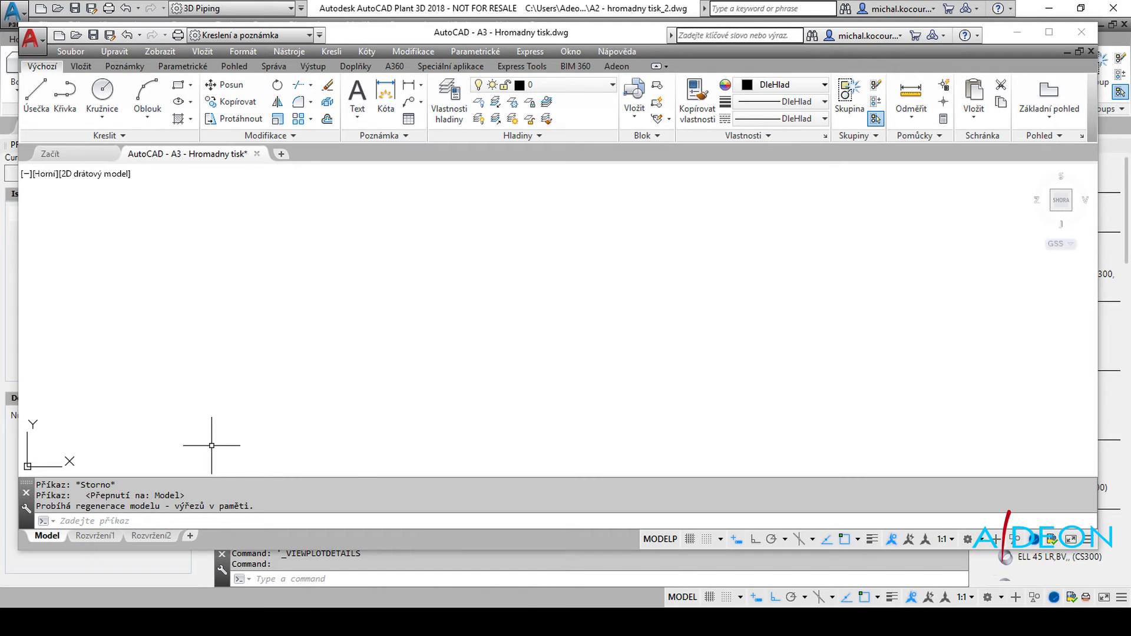
click(98, 537)
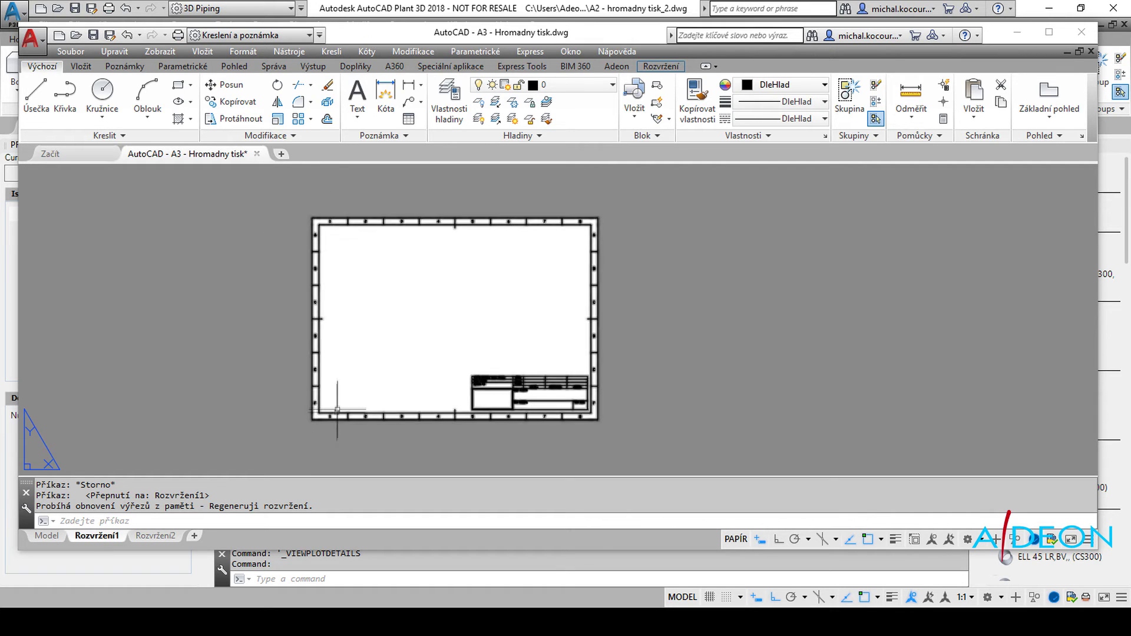
scroll(312, 413, up, 5)
scroll(288, 379, up, 3)
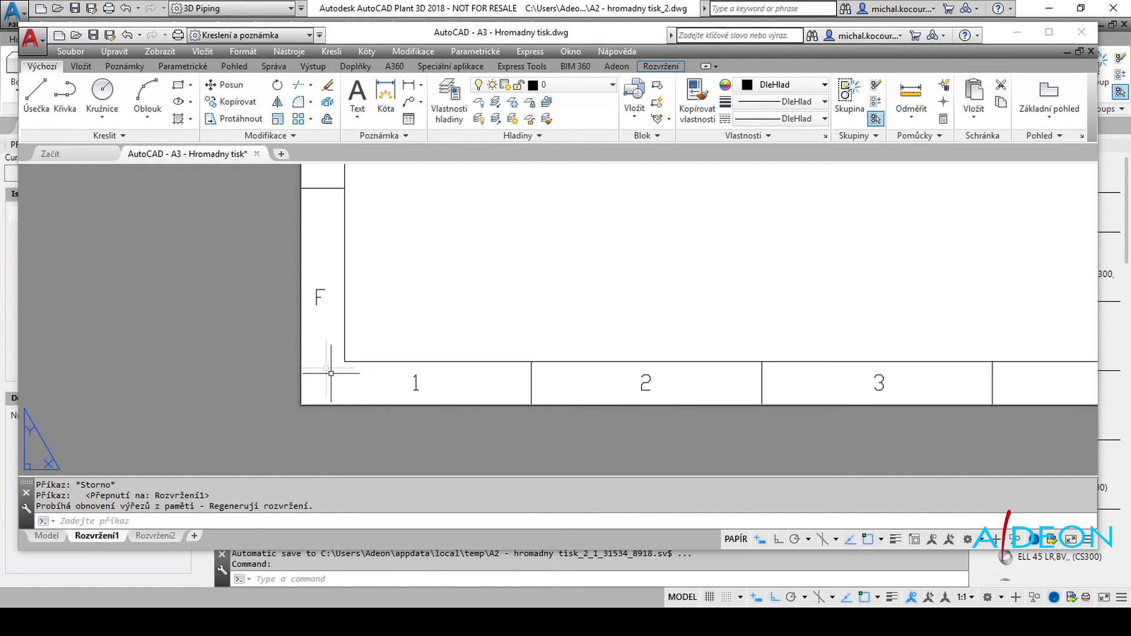
scroll(304, 395, down, 8)
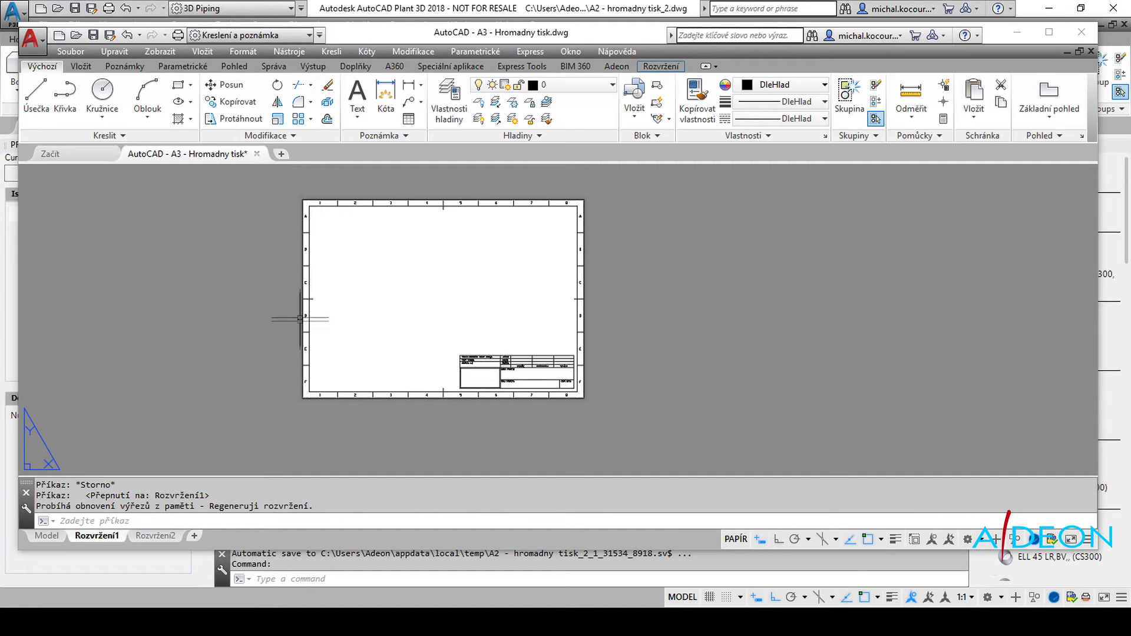
click(48, 536)
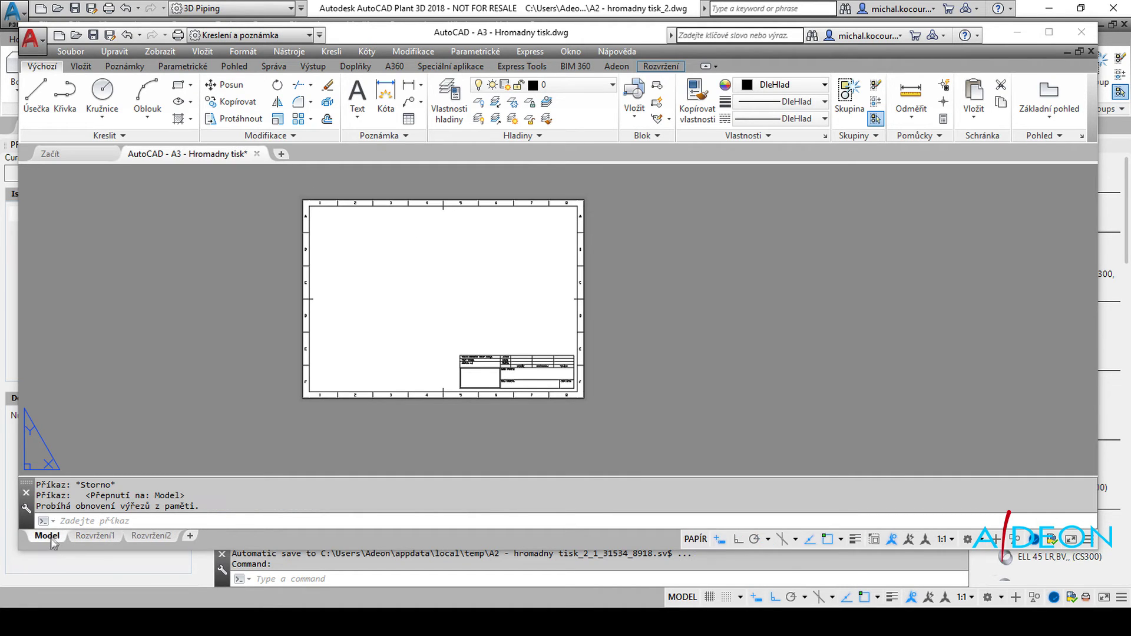
scroll(330, 312, up, 3)
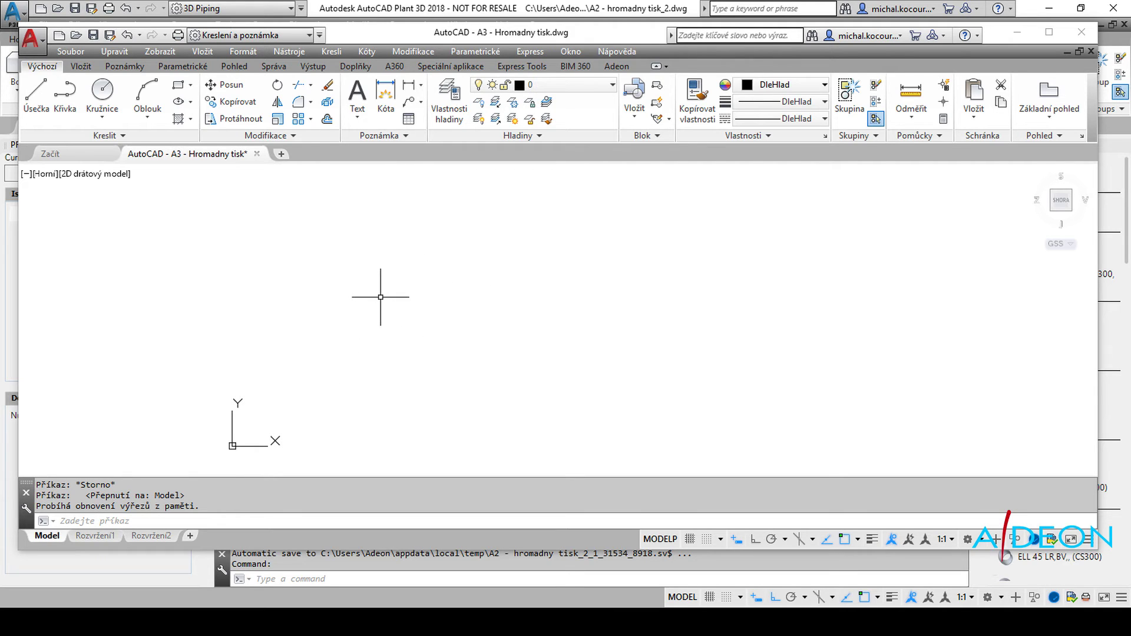
click(94, 535)
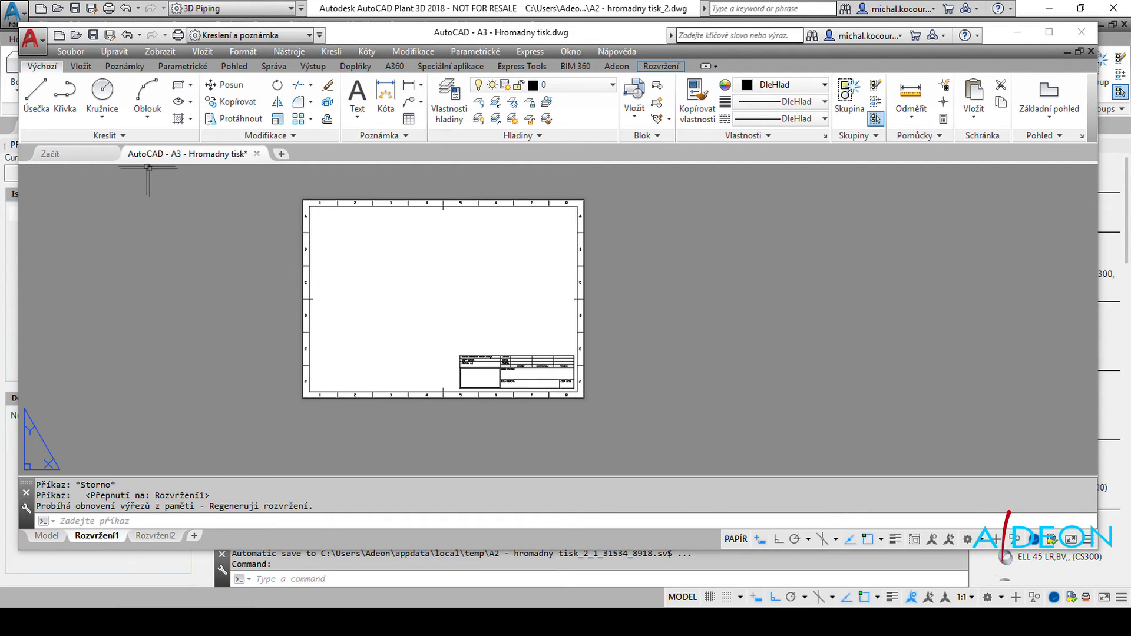
- Maximize AutoCAD and open the Page Setup Manager from the application menu's print commands
click(39, 44)
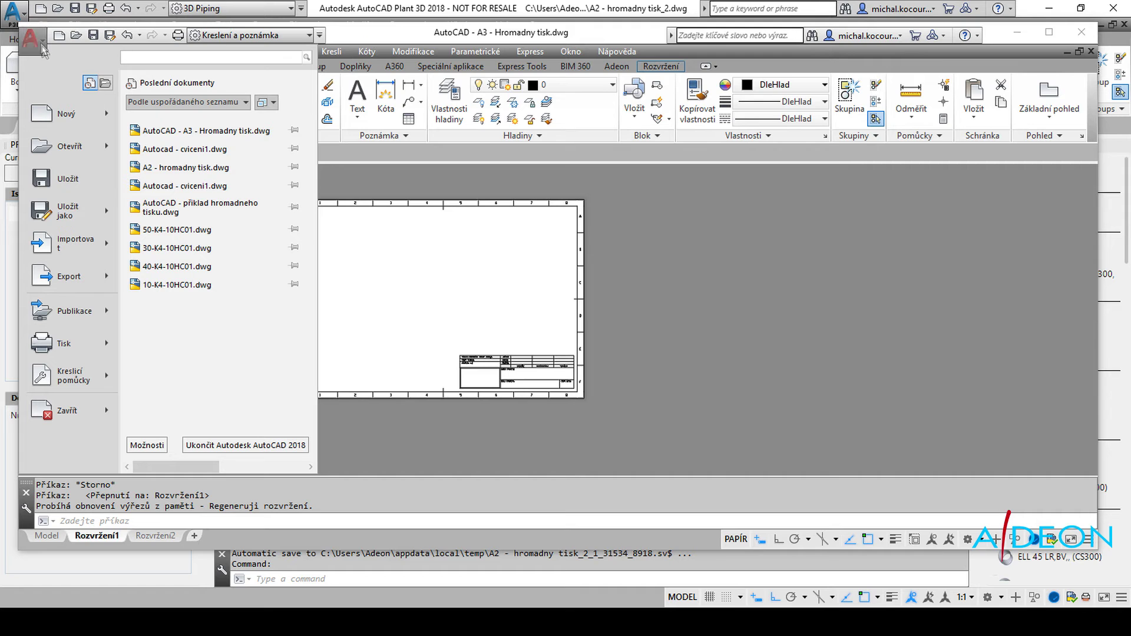
double_click(373, 34)
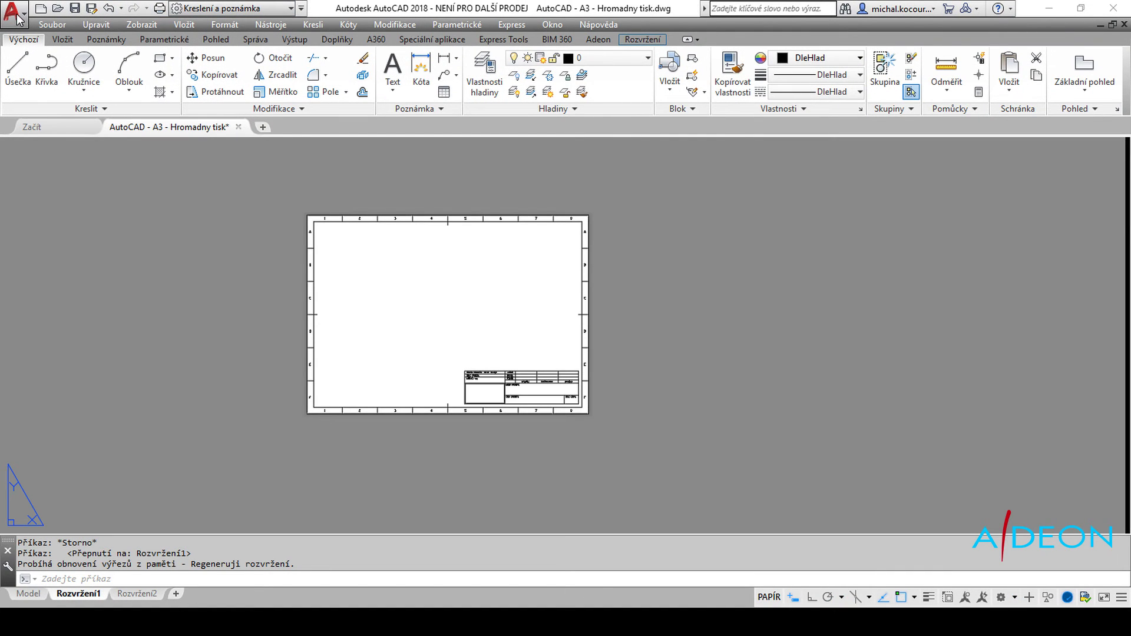
click(21, 15)
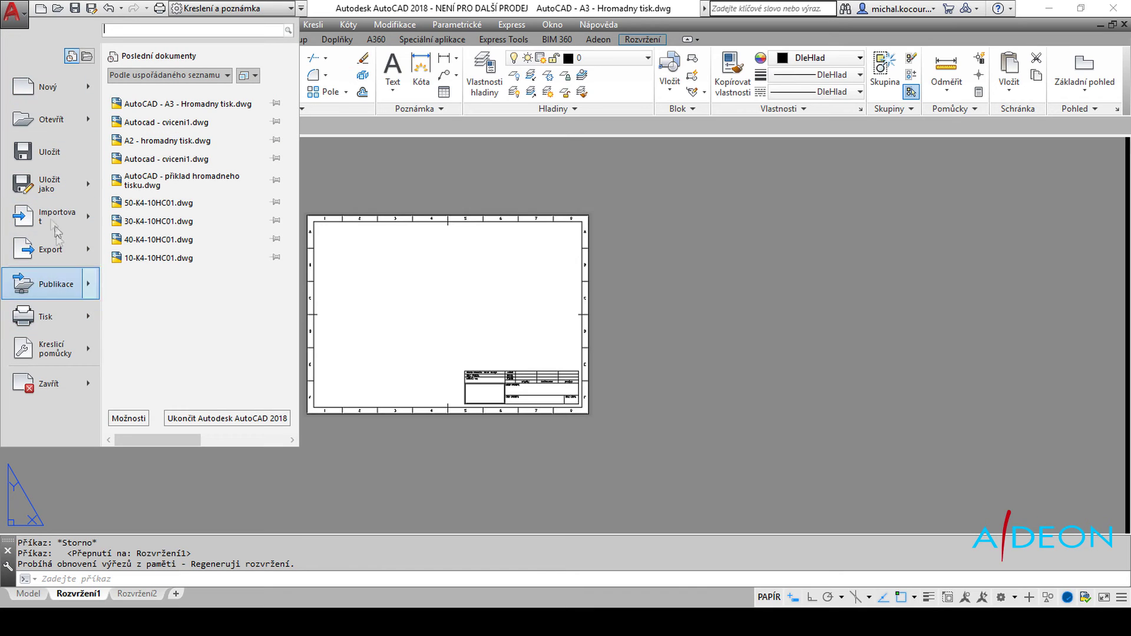
click(93, 322)
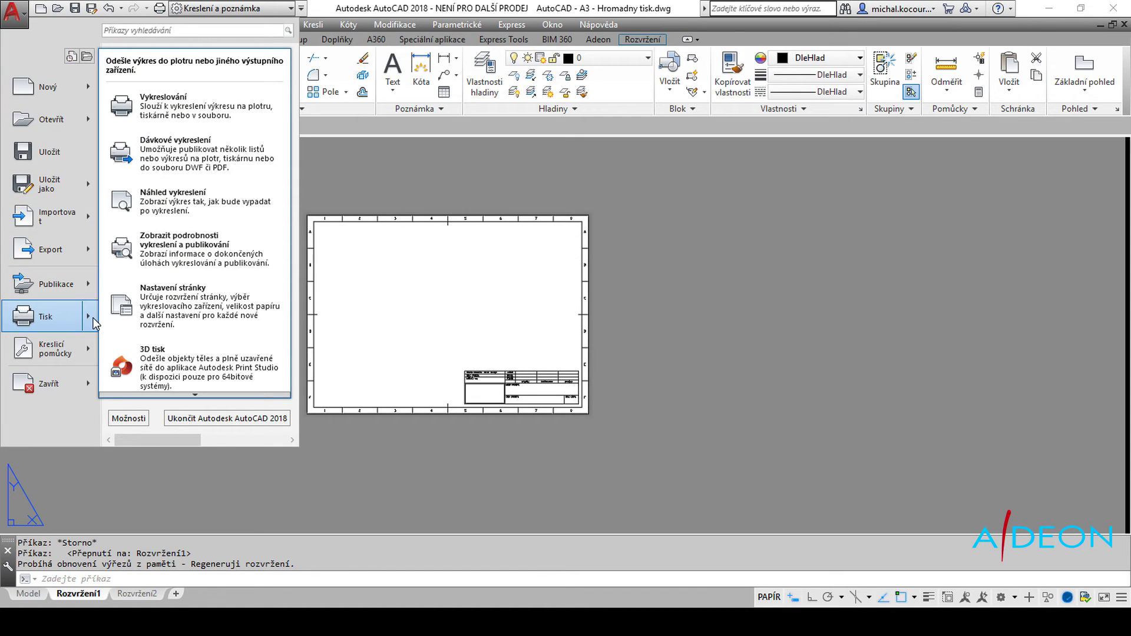
click(183, 316)
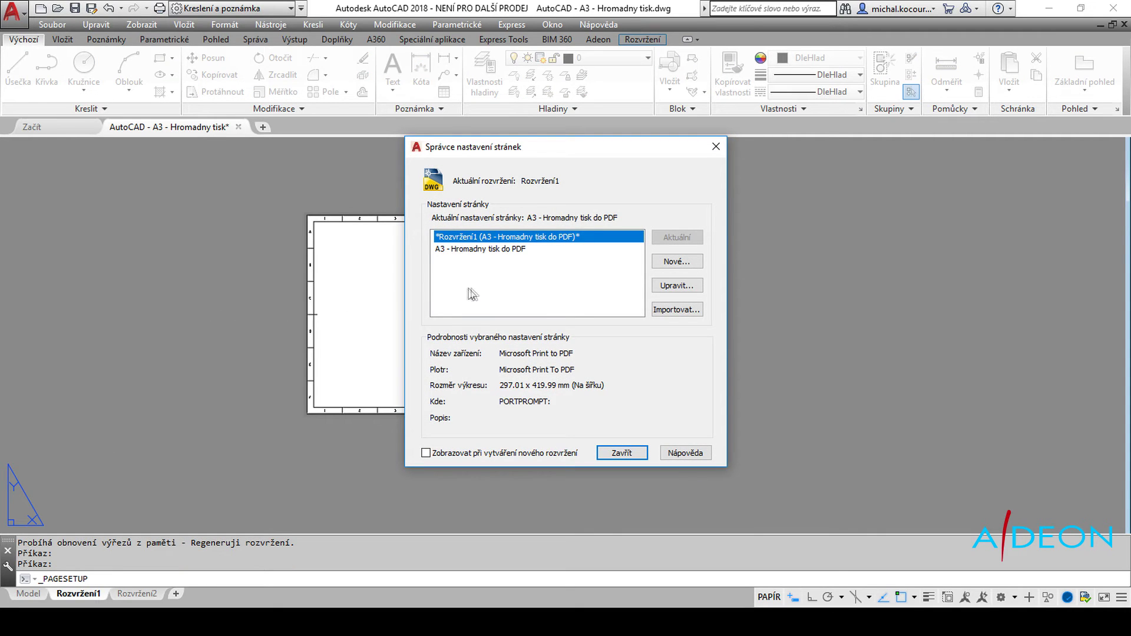
- Make 'A3 - Hromadny tisk do PDF' the current page setup and open it for editing
click(465, 250)
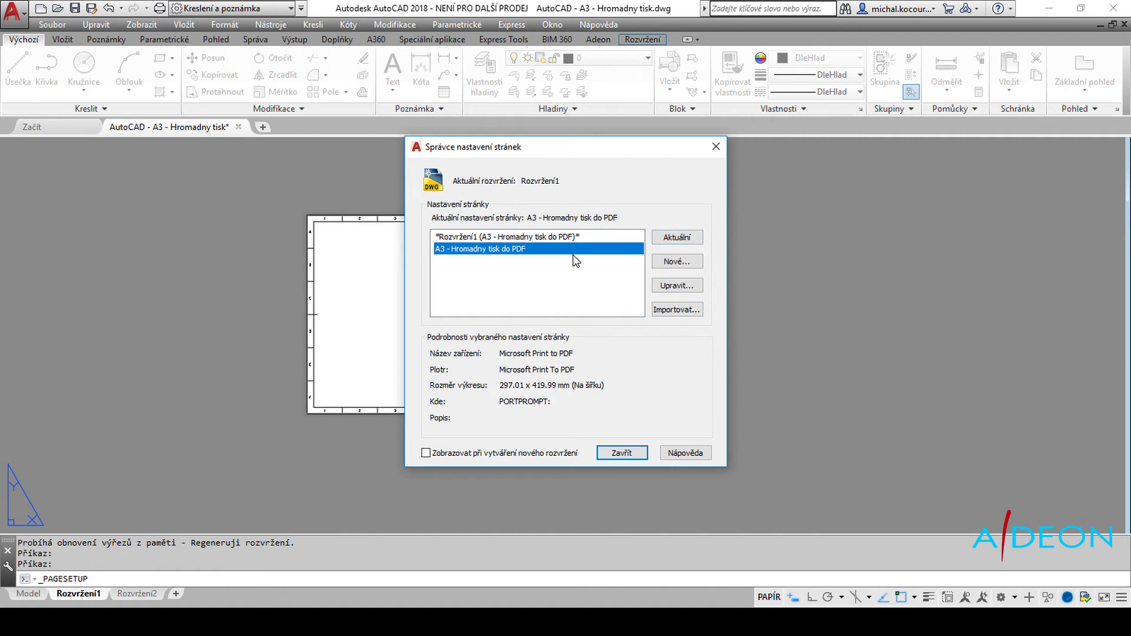
click(677, 237)
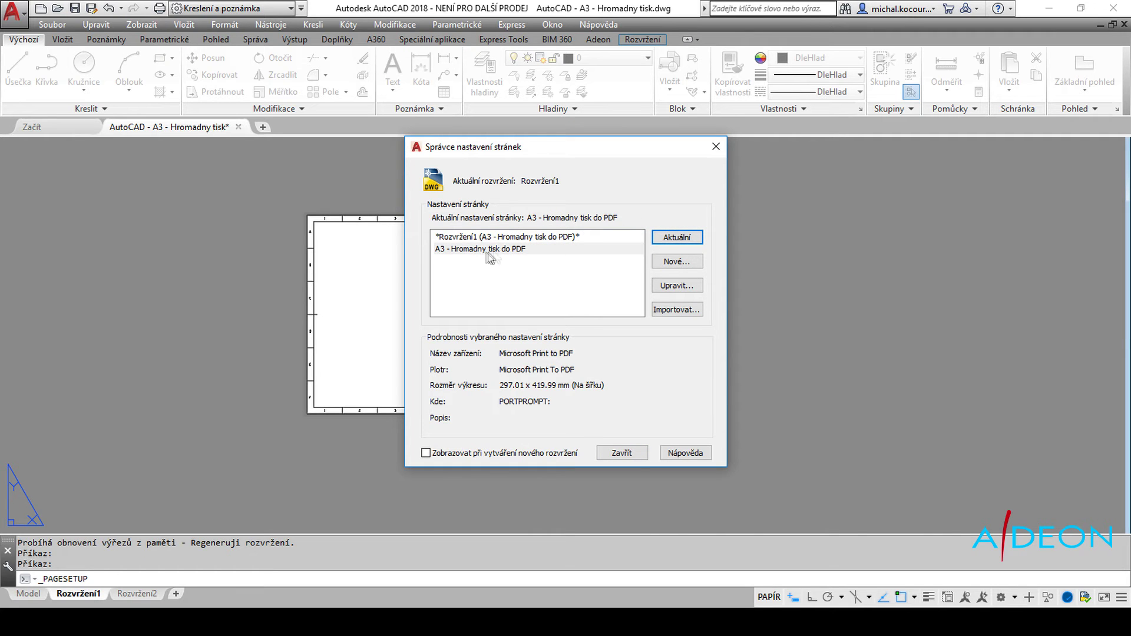
click(679, 285)
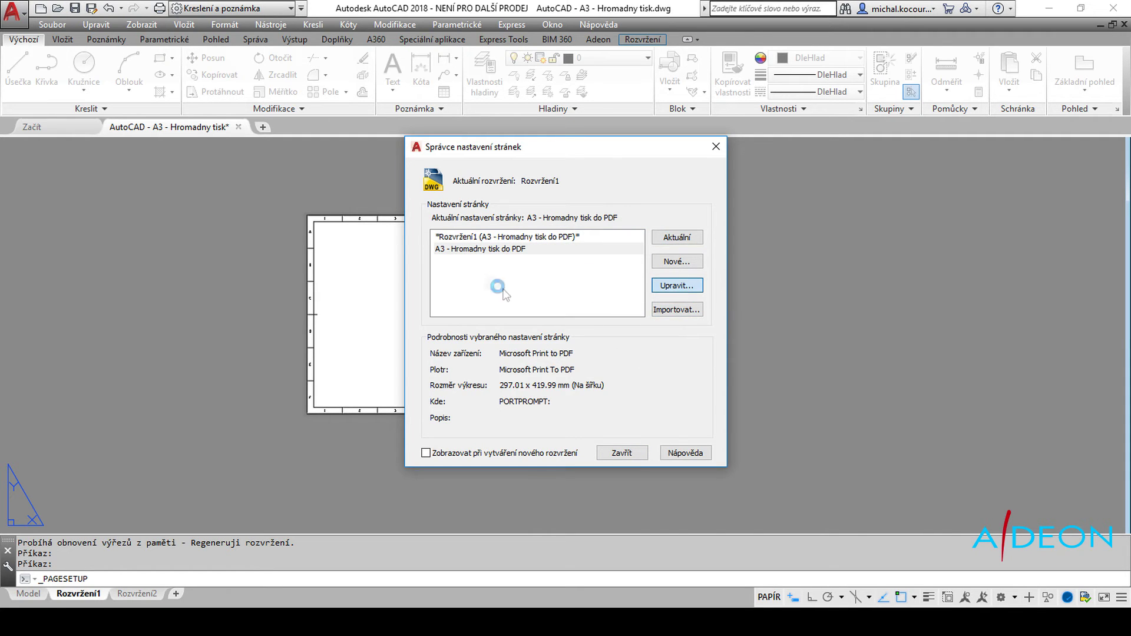
drag(520, 131, 492, 134)
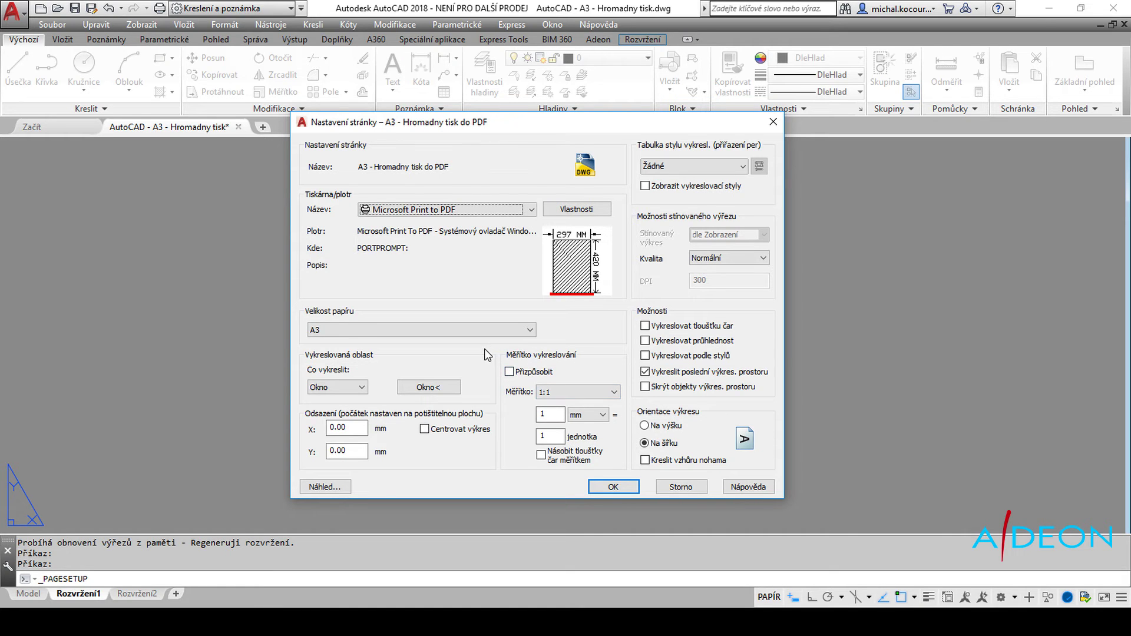
- Keep Microsoft Print to PDF and A3 paper, then start picking a plot window
click(485, 209)
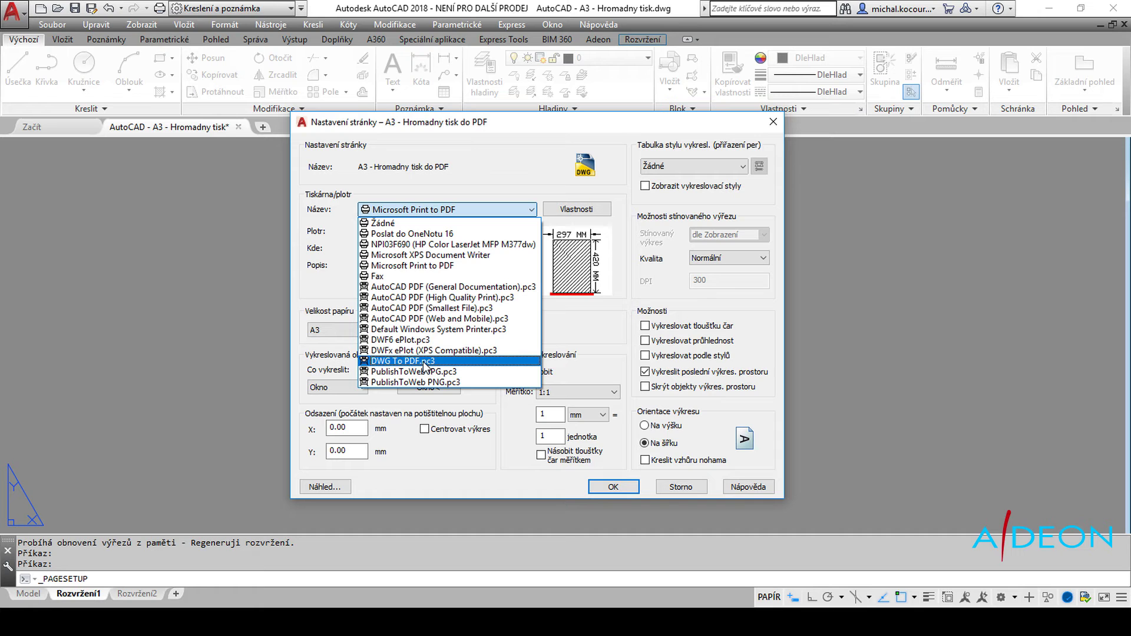
click(423, 180)
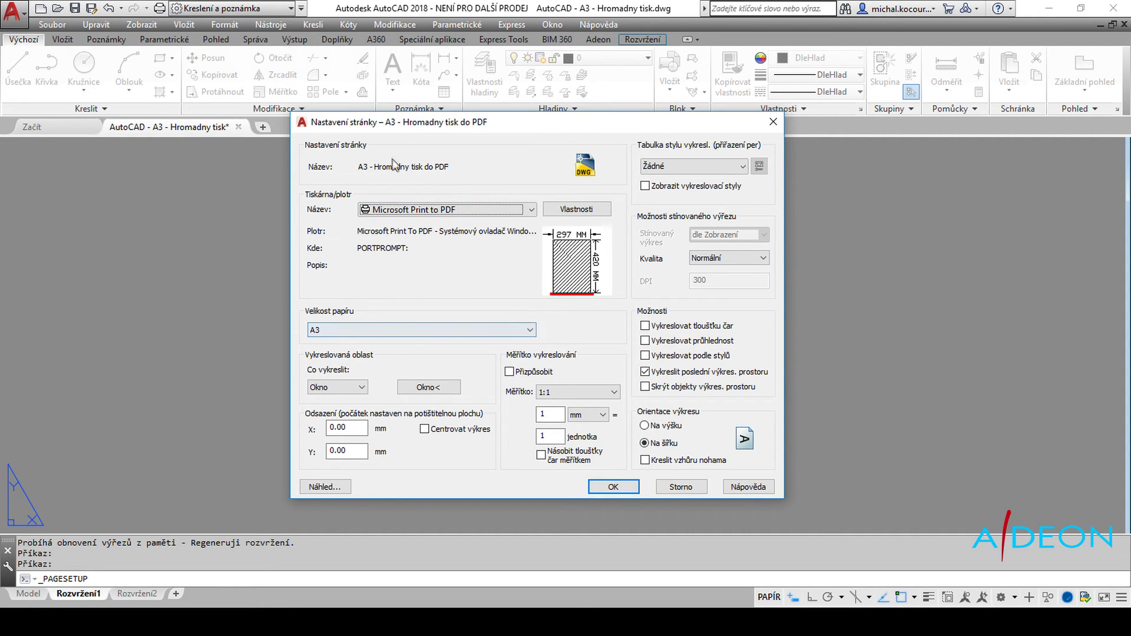
mouse_move(393, 129)
mouse_down()
mouse_move(656, 141)
mouse_move(409, 138)
mouse_up()
click(391, 336)
click(391, 336)
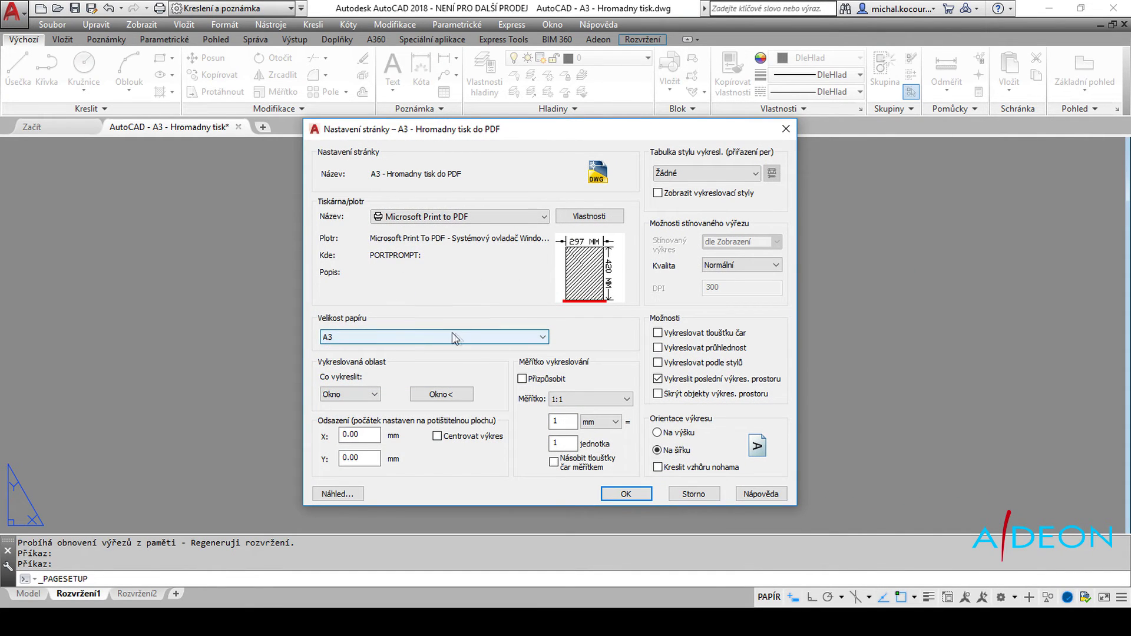
click(456, 397)
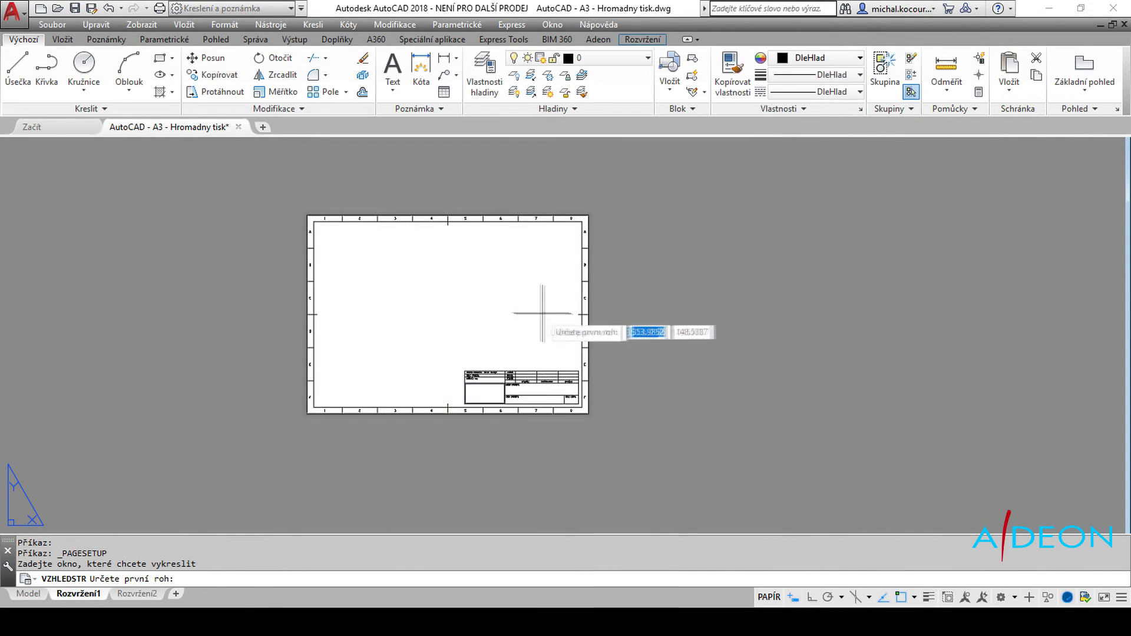
- Pick the plot window from the sheet's lower-left to its upper-right corner
click(305, 419)
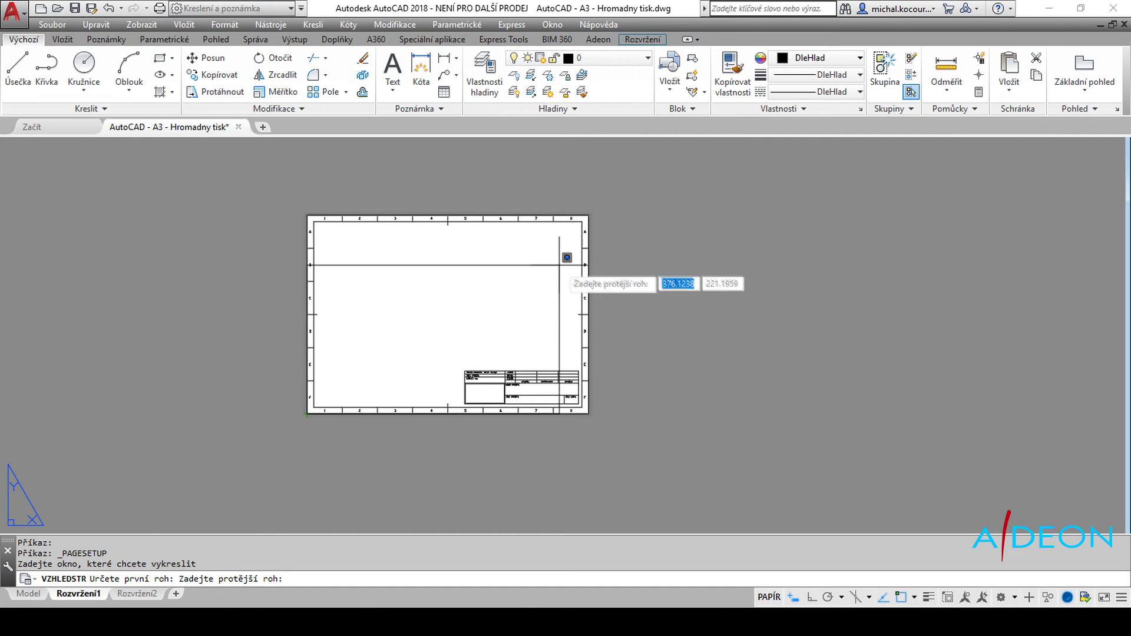
click(589, 215)
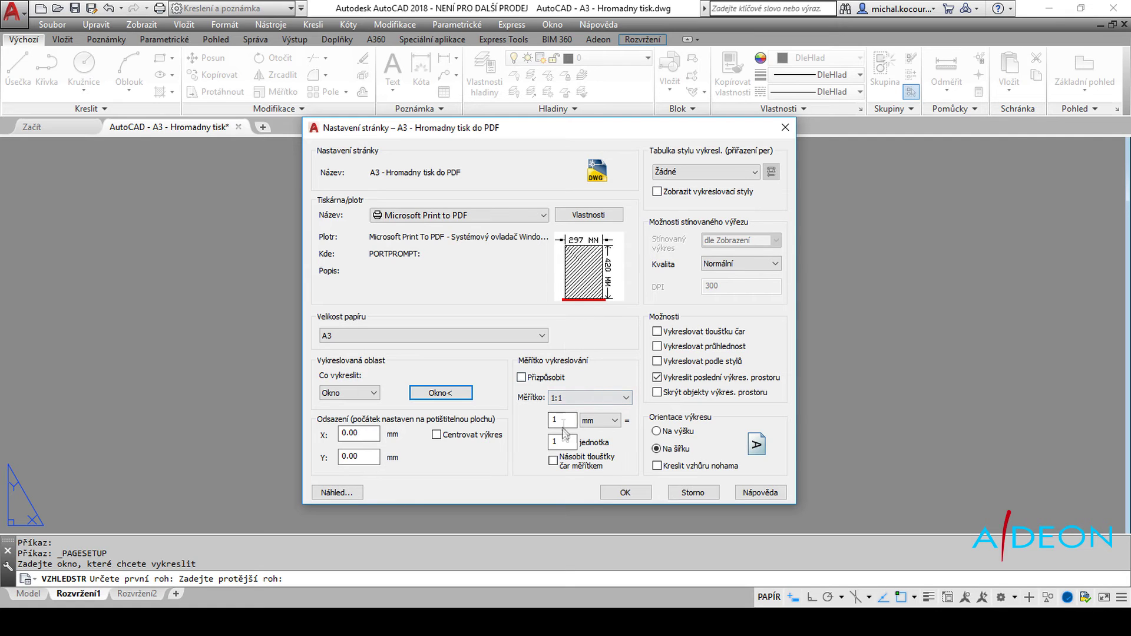
- Leave the plot style table as Žádné and confirm the page setup with OK
click(723, 175)
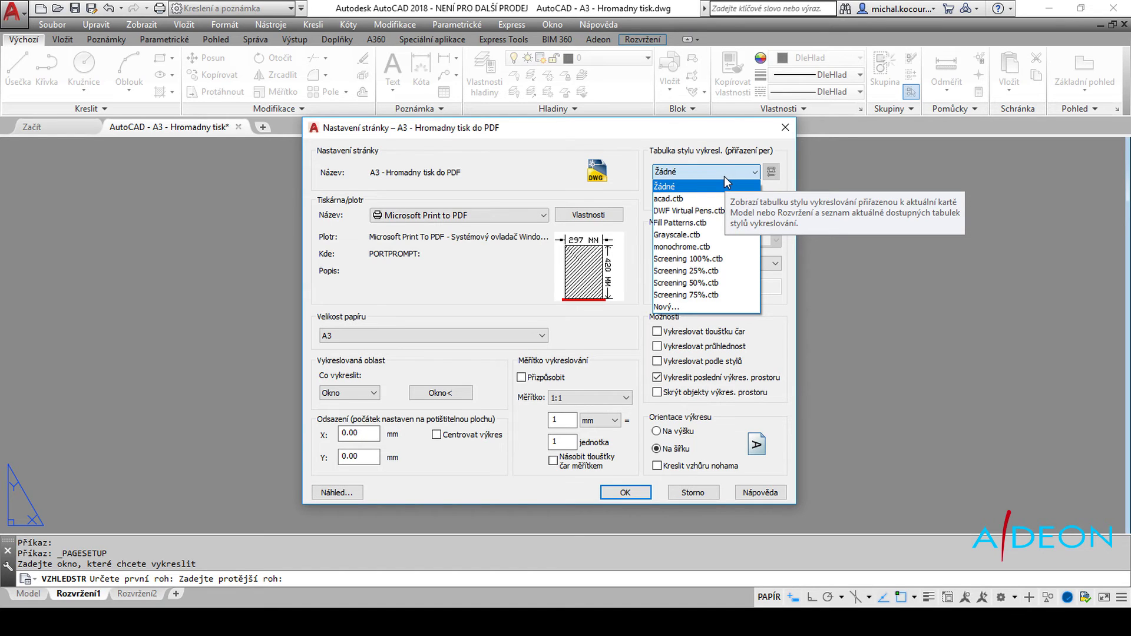
click(723, 176)
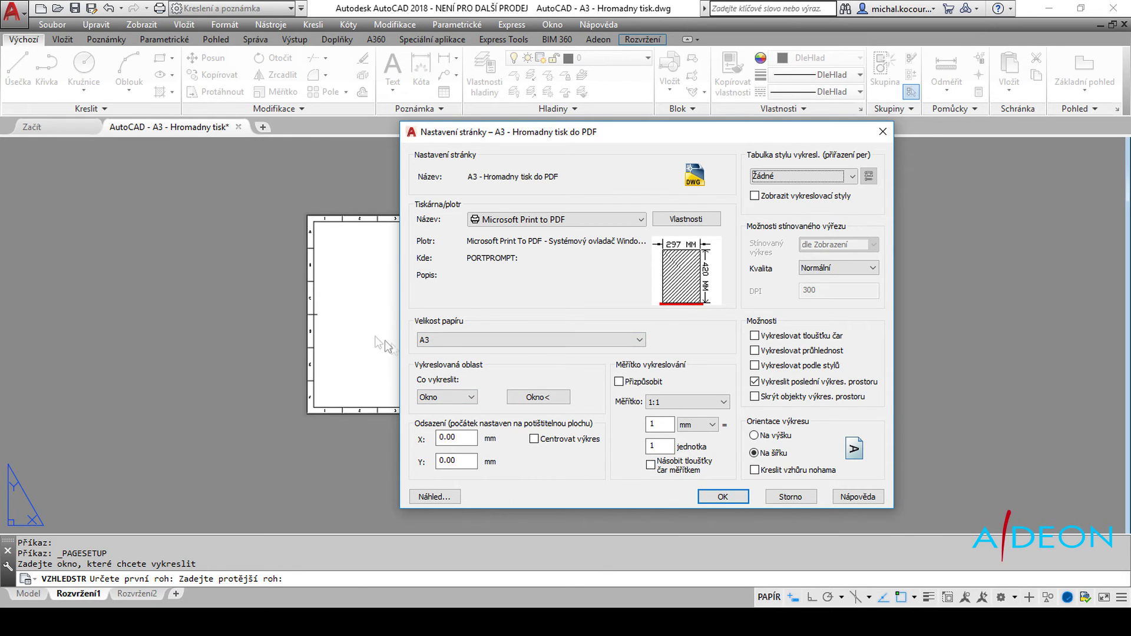
click(707, 495)
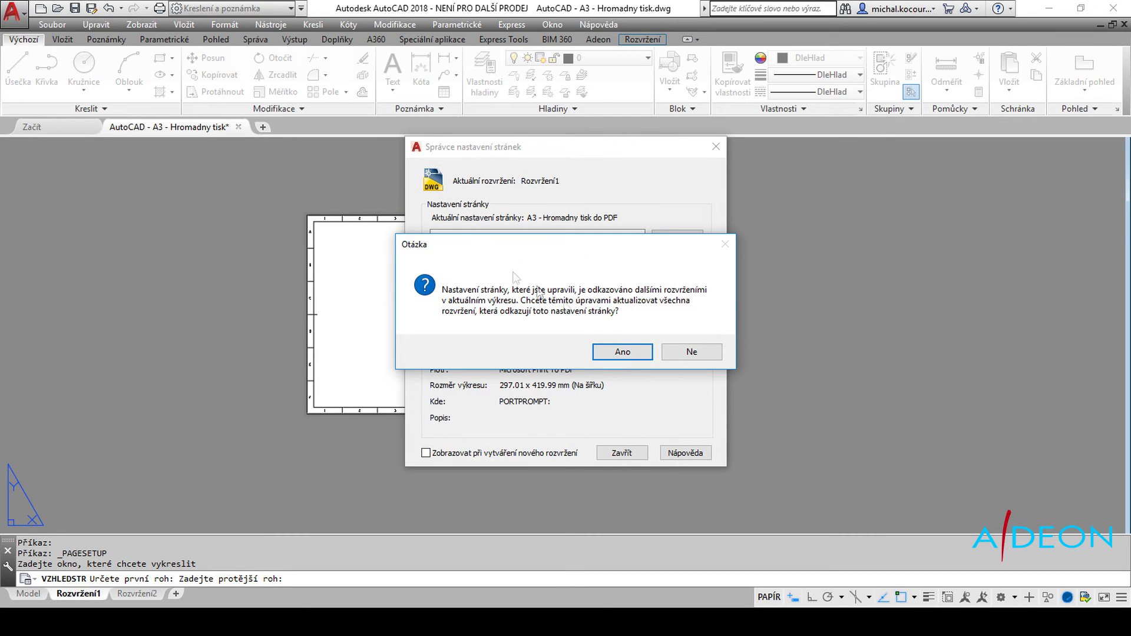
- Apply the update to all layouts using it, close the Page Setup Manager, and zoom in
click(609, 352)
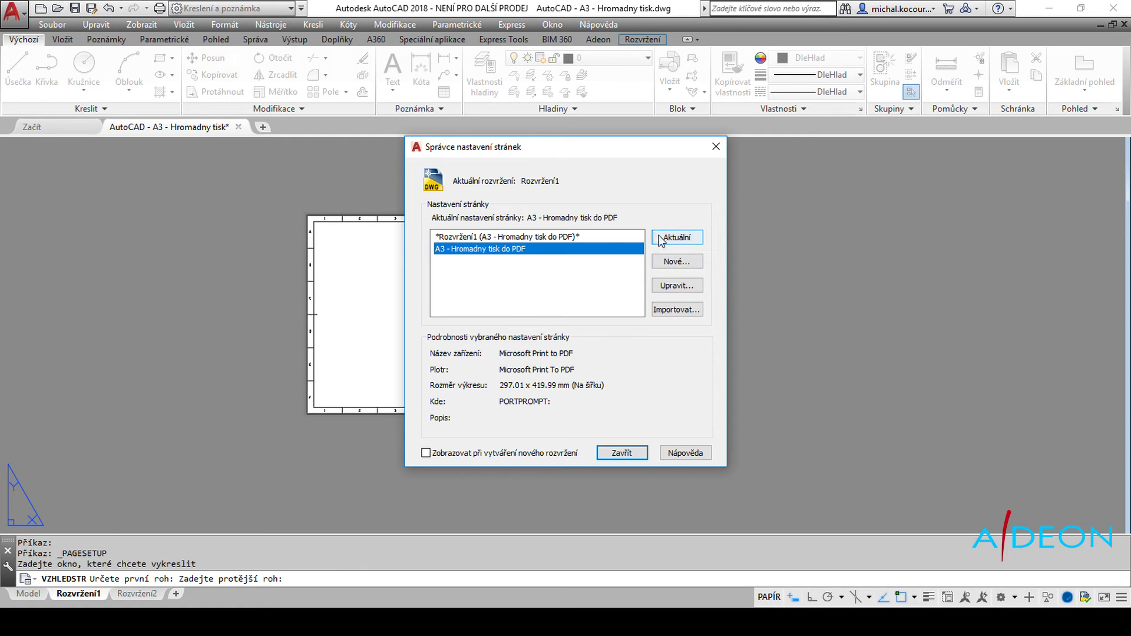
click(622, 453)
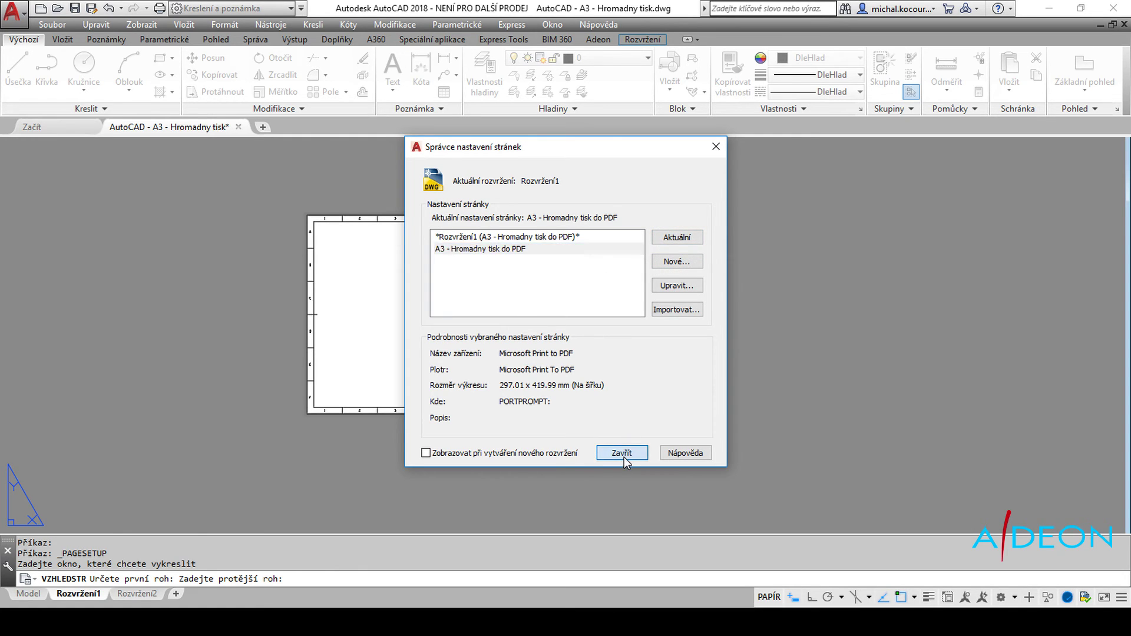
scroll(436, 323, up, 2)
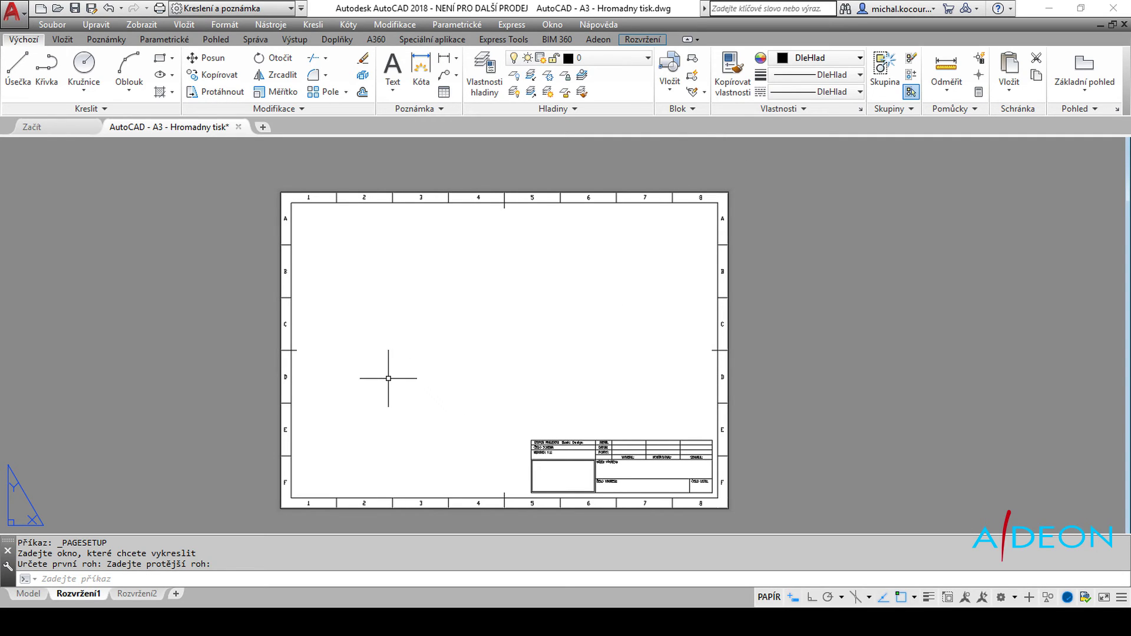
click(290, 393)
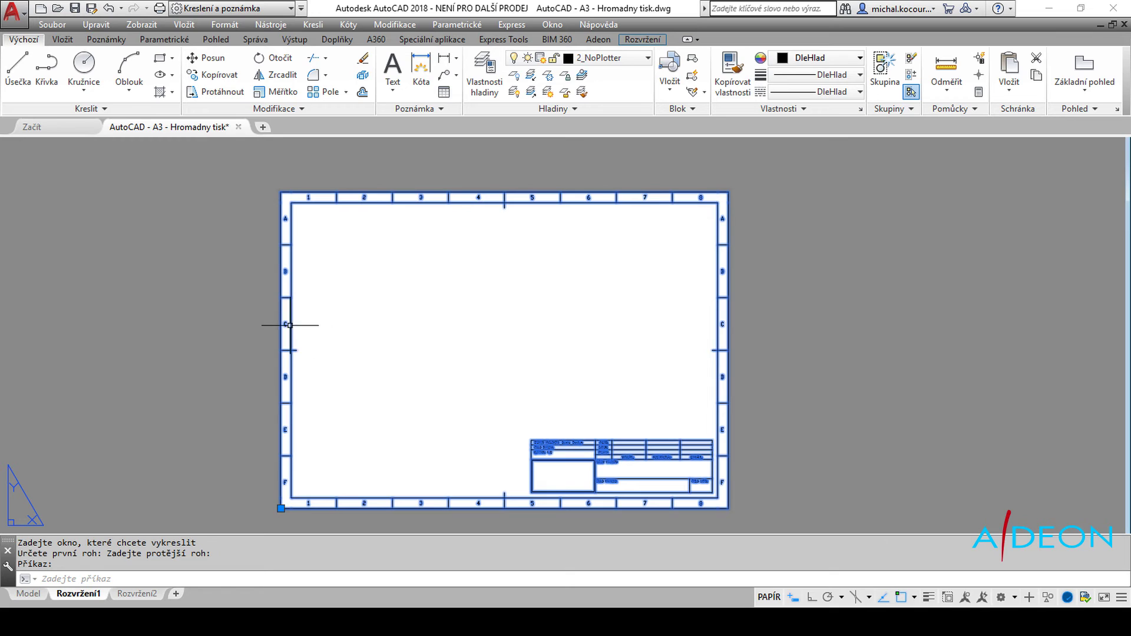
- Select the drawing frame and clear the selection again with Esc
key(Escape)
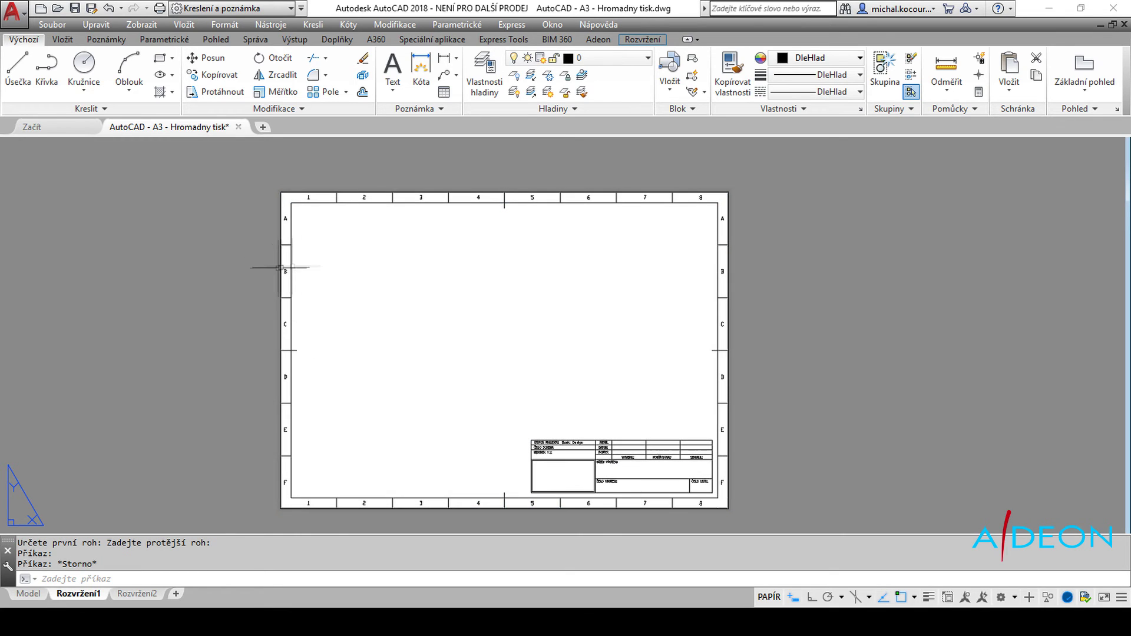
click(281, 279)
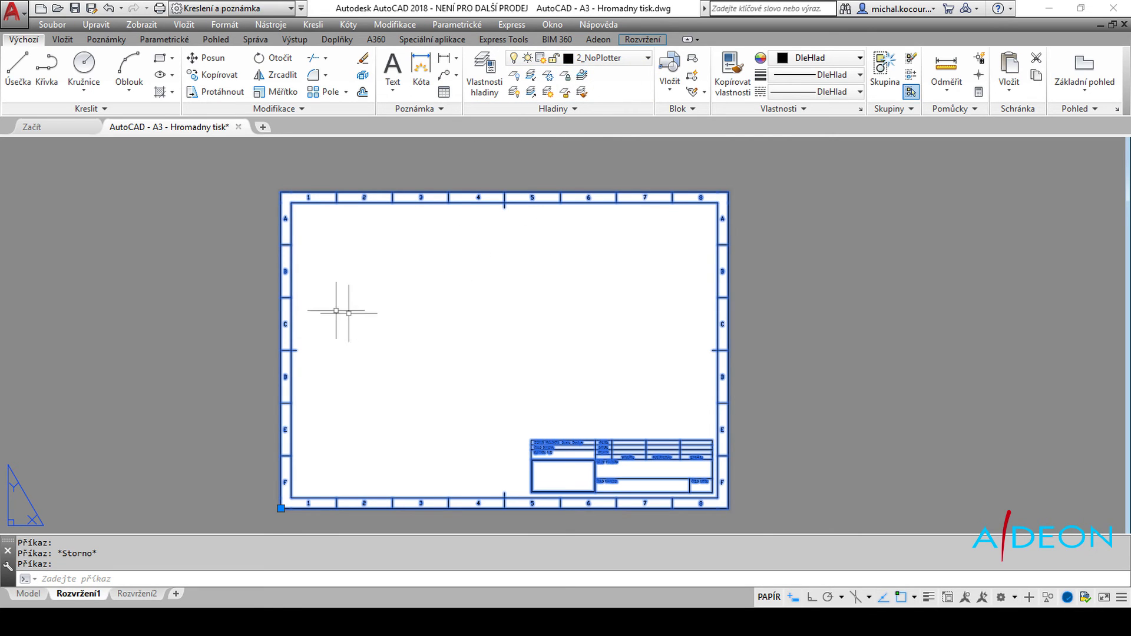
key(Escape)
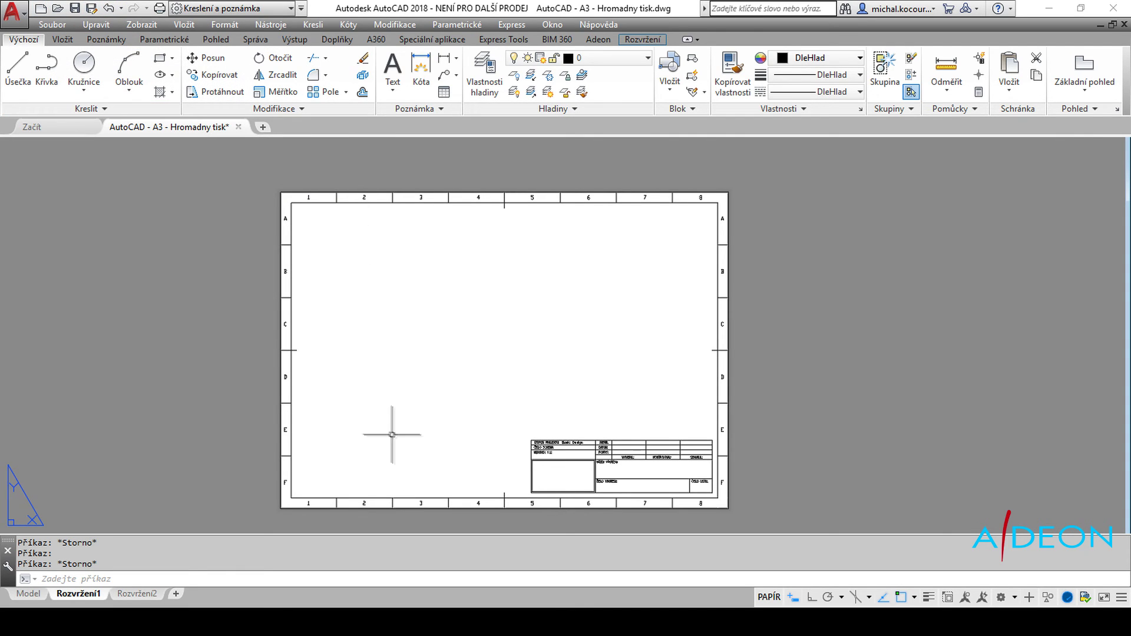
- Close the Hromadny tisk drawing without saving and open 'Autocad - cviceni1'
click(238, 127)
click(613, 352)
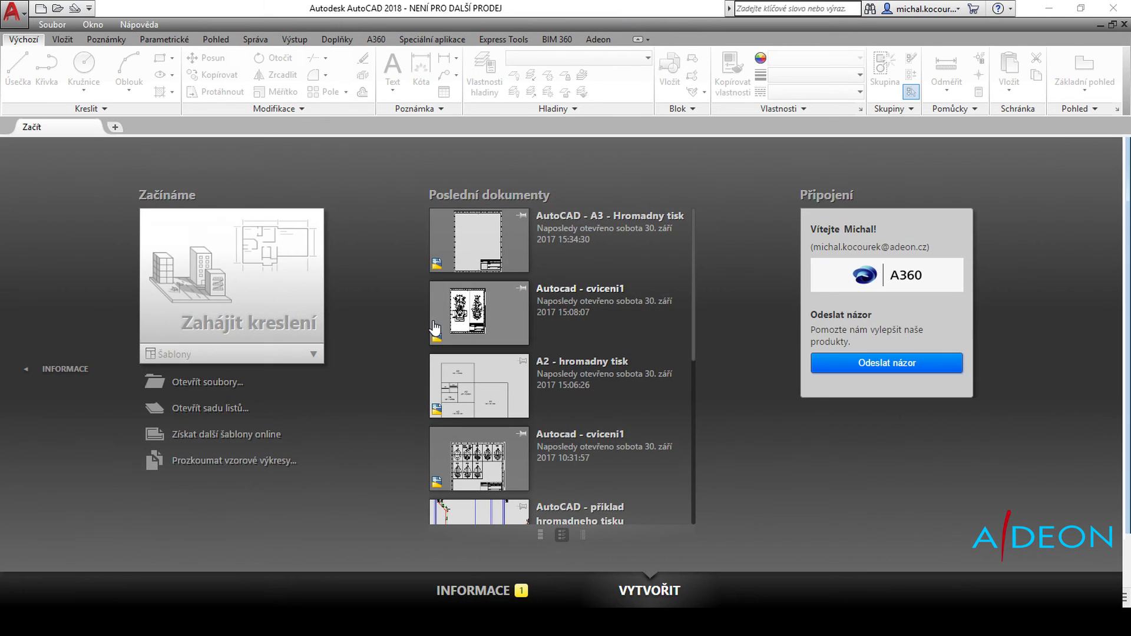
click(505, 335)
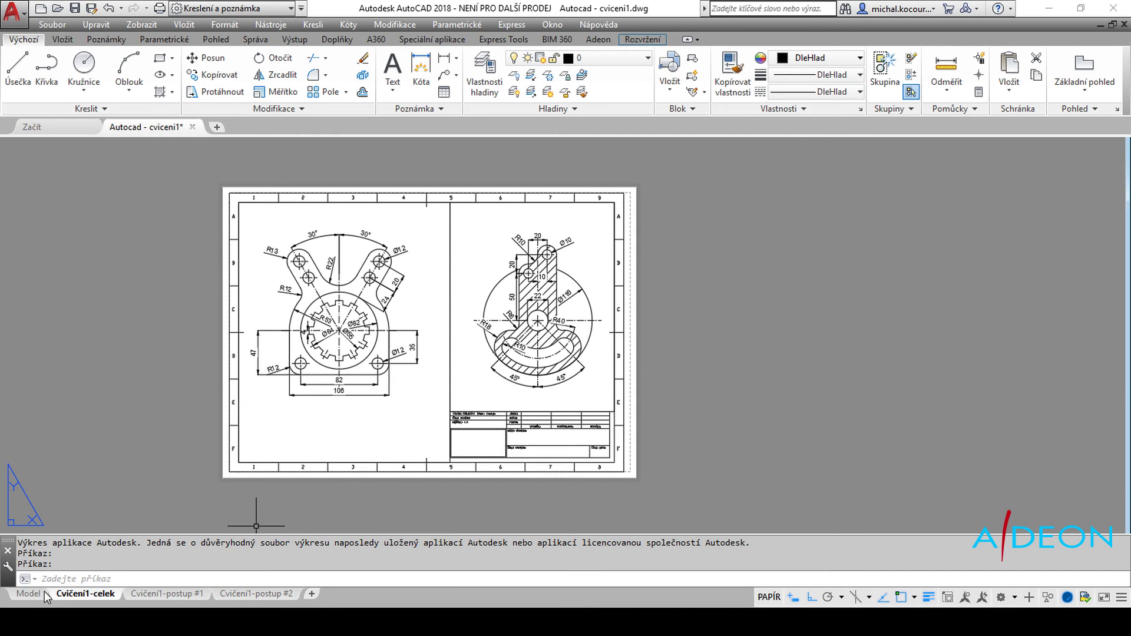
- Browse the Model, Cvičení1-celek and Cvičení1-postup #1 tabs, then open the application menu's print commands
click(29, 594)
scroll(295, 380, down, 2)
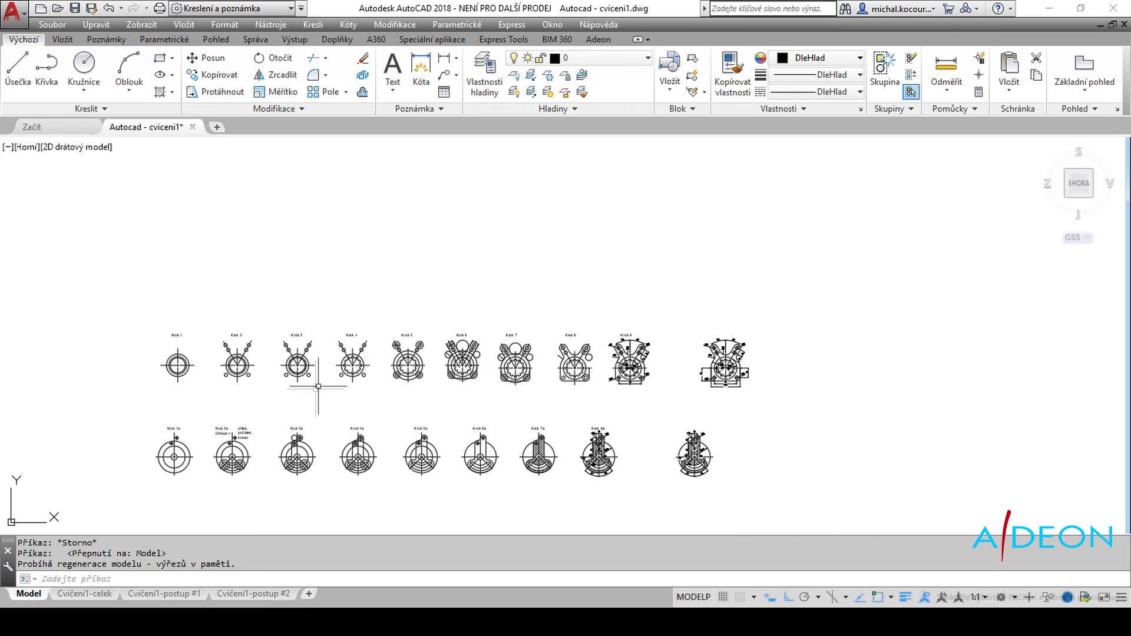
scroll(316, 389, down, 3)
scroll(300, 377, up, 3)
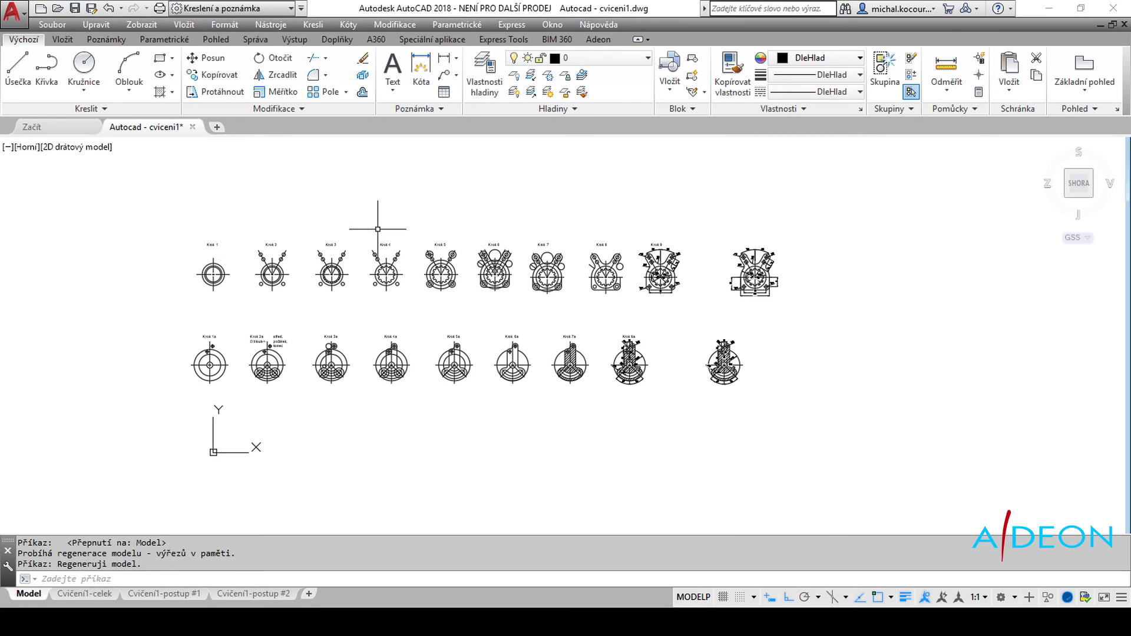
click(86, 593)
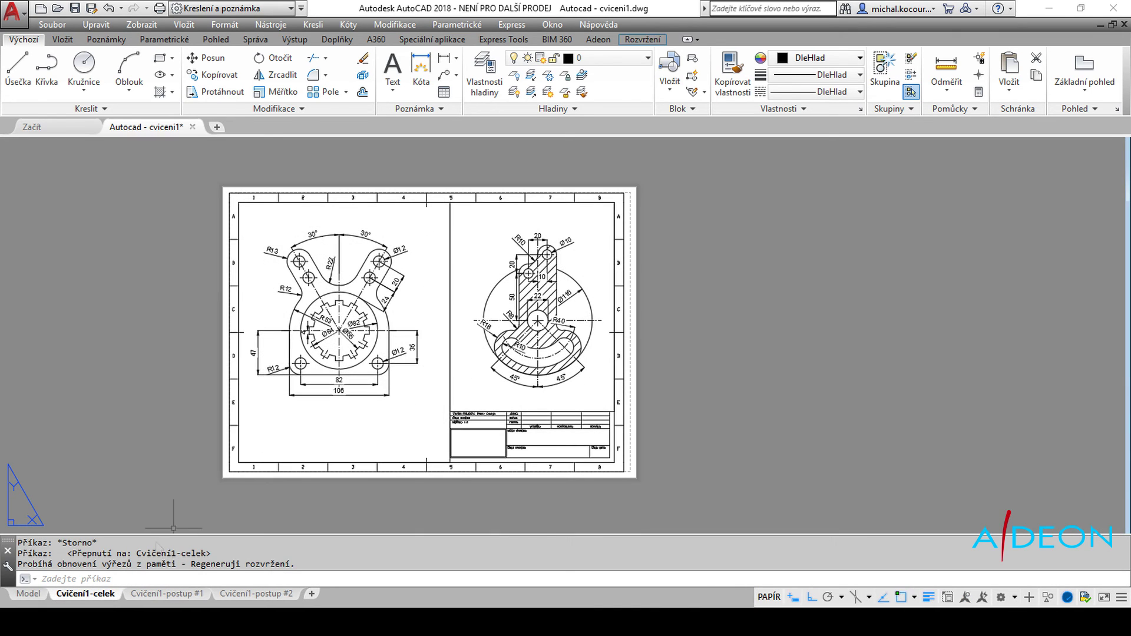
scroll(360, 378, down, 2)
scroll(330, 339, up, 2)
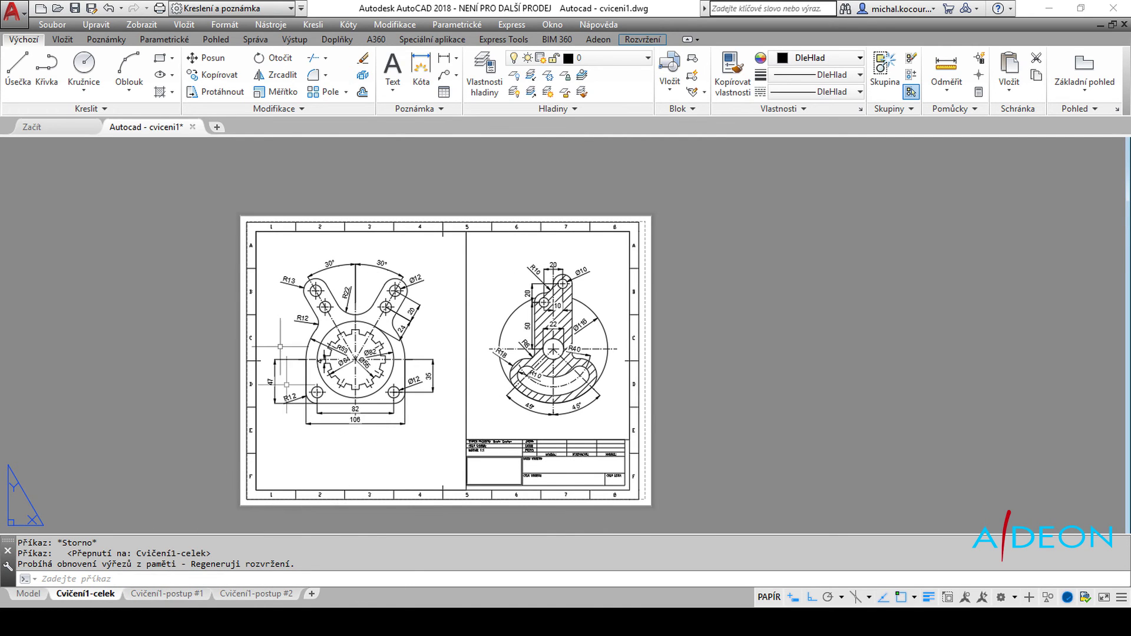
click(180, 595)
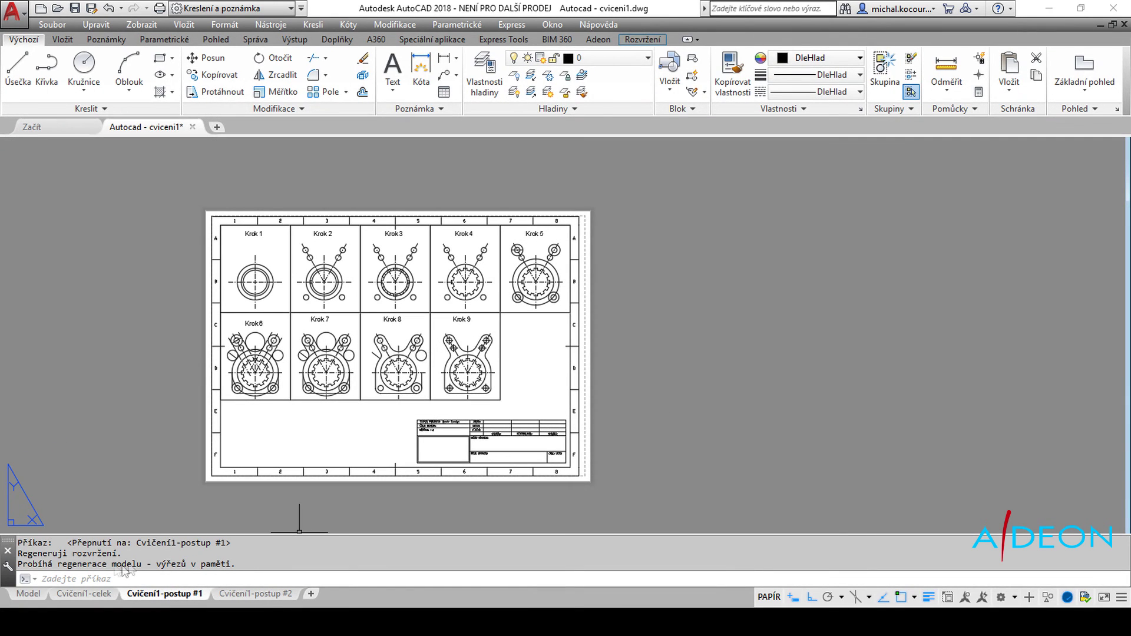
click(62, 595)
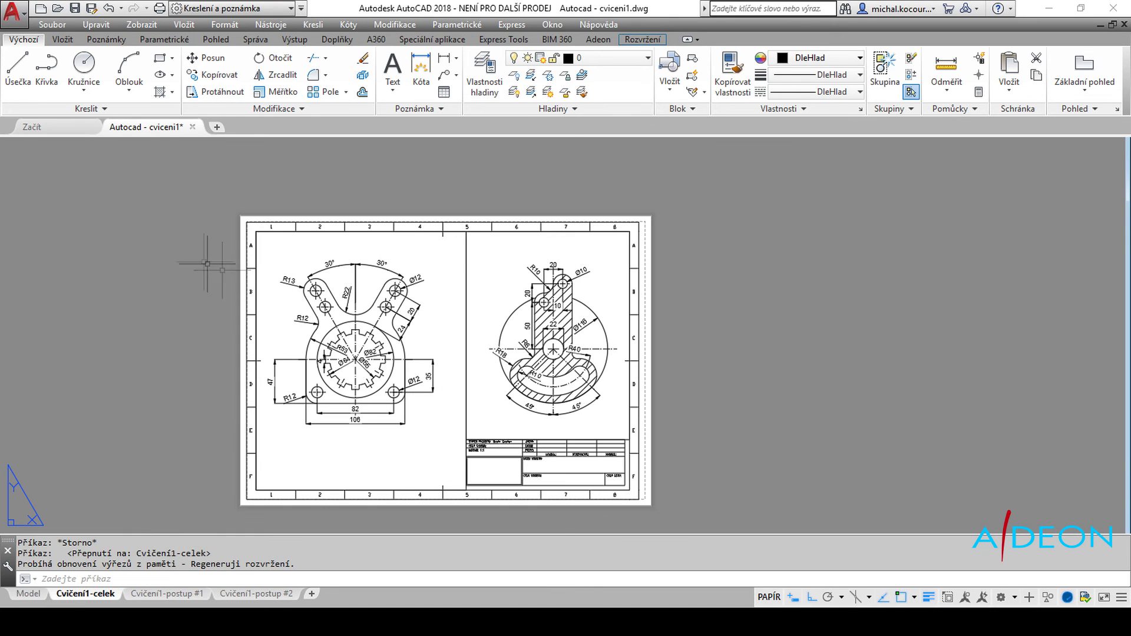
click(12, 11)
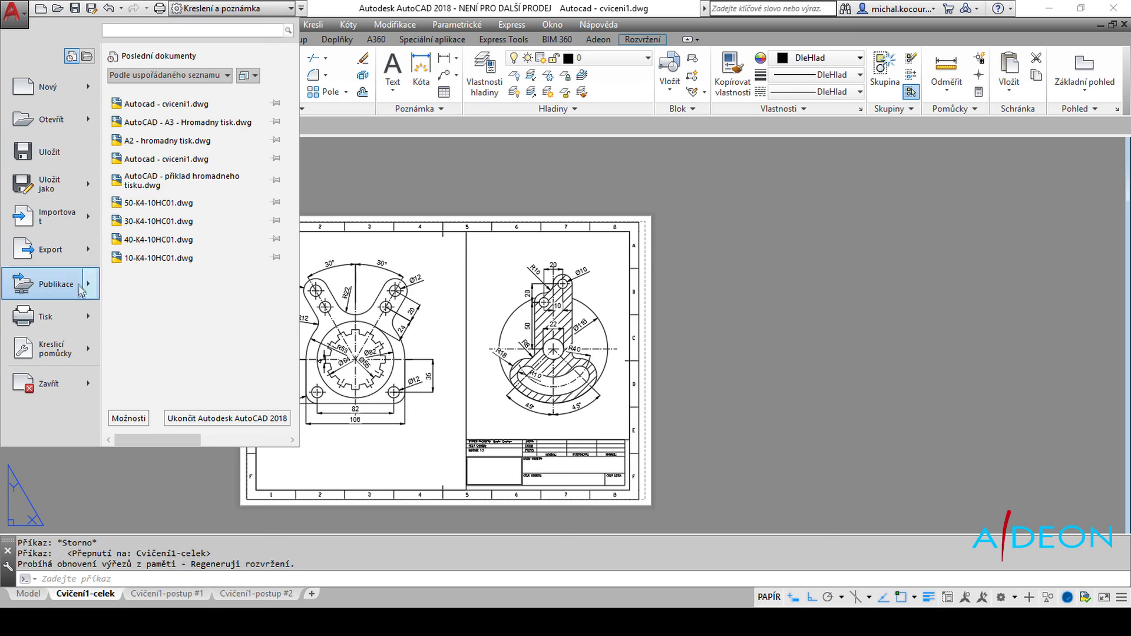
mouse_move(48, 316)
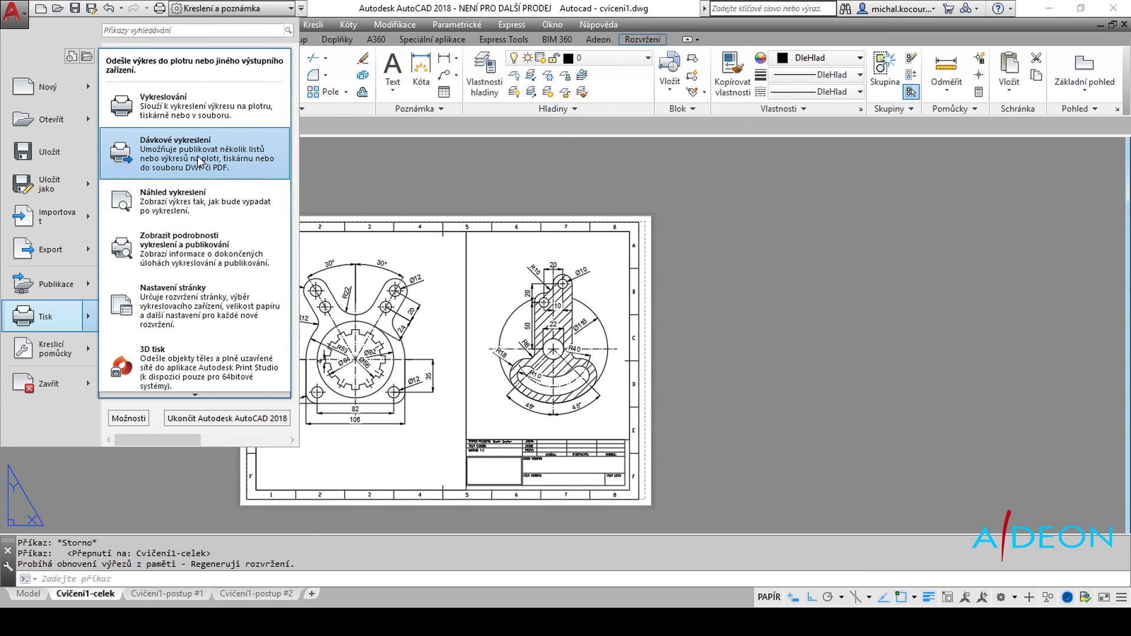
- Start batch publishing and remove the Model sheet from the publish list
click(199, 160)
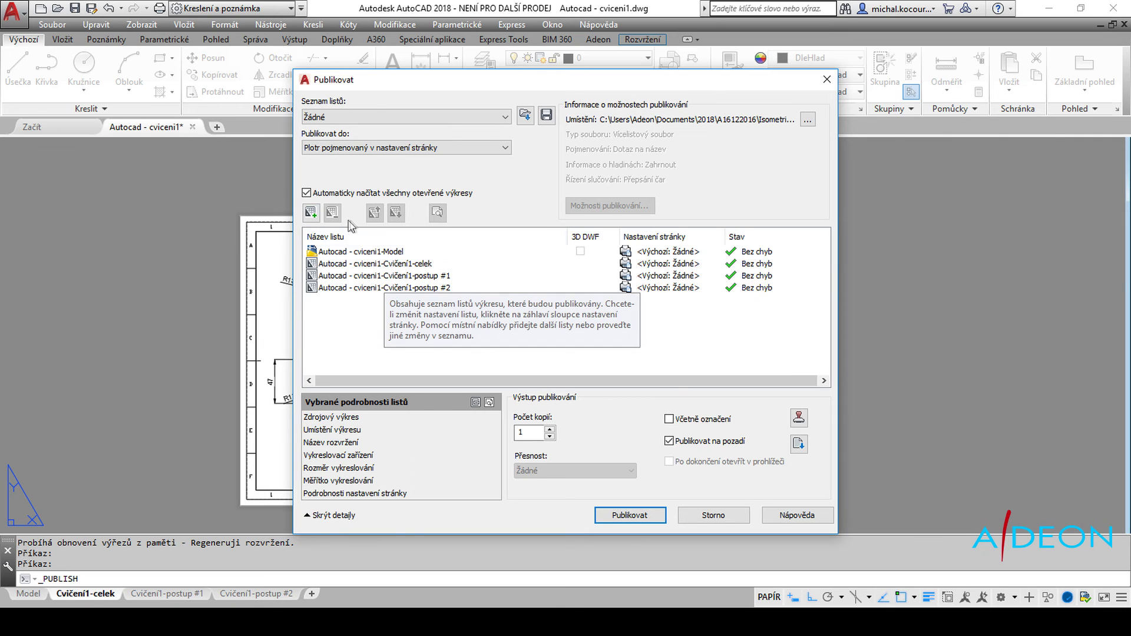
click(390, 252)
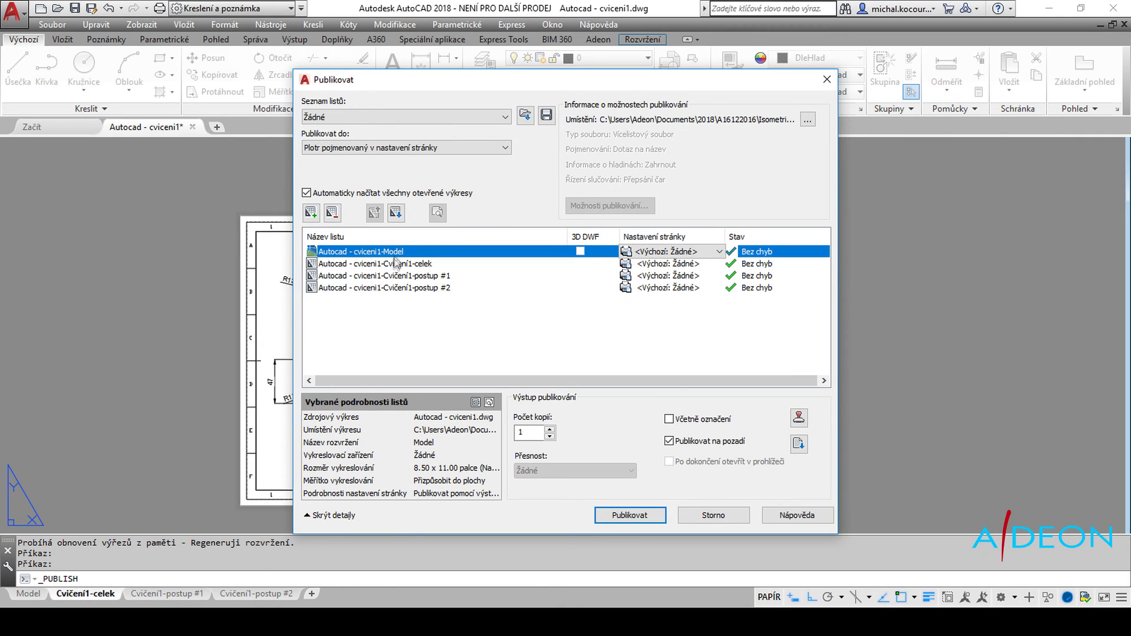
click(332, 214)
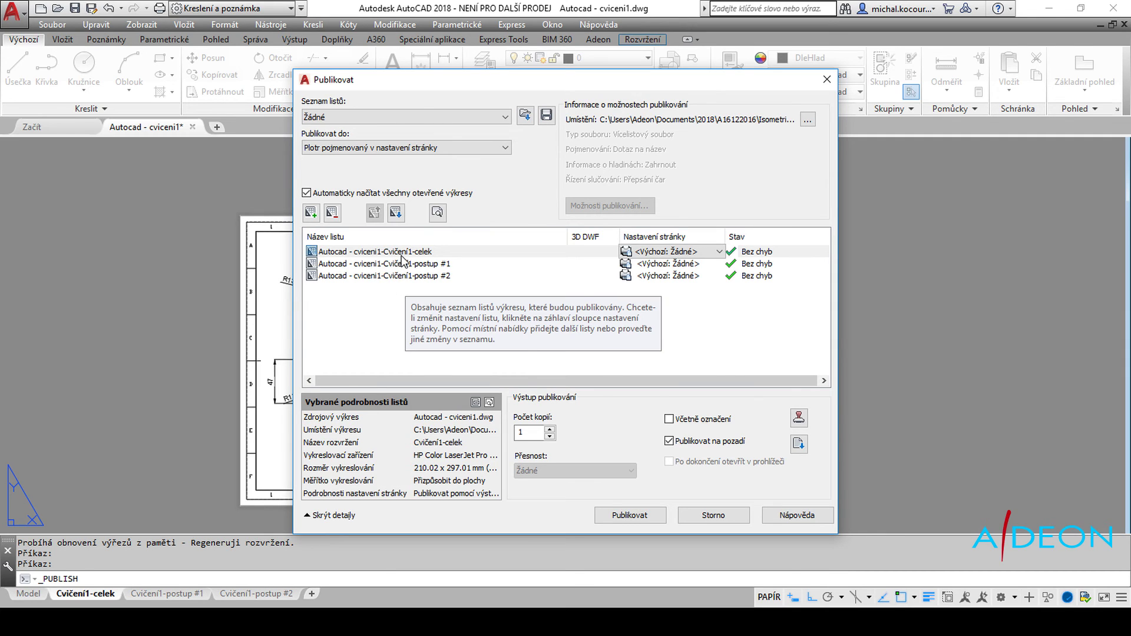
- Select all three layout sheets and choose Importovat... from their Page Setup dropdown
drag(402, 257, 415, 257)
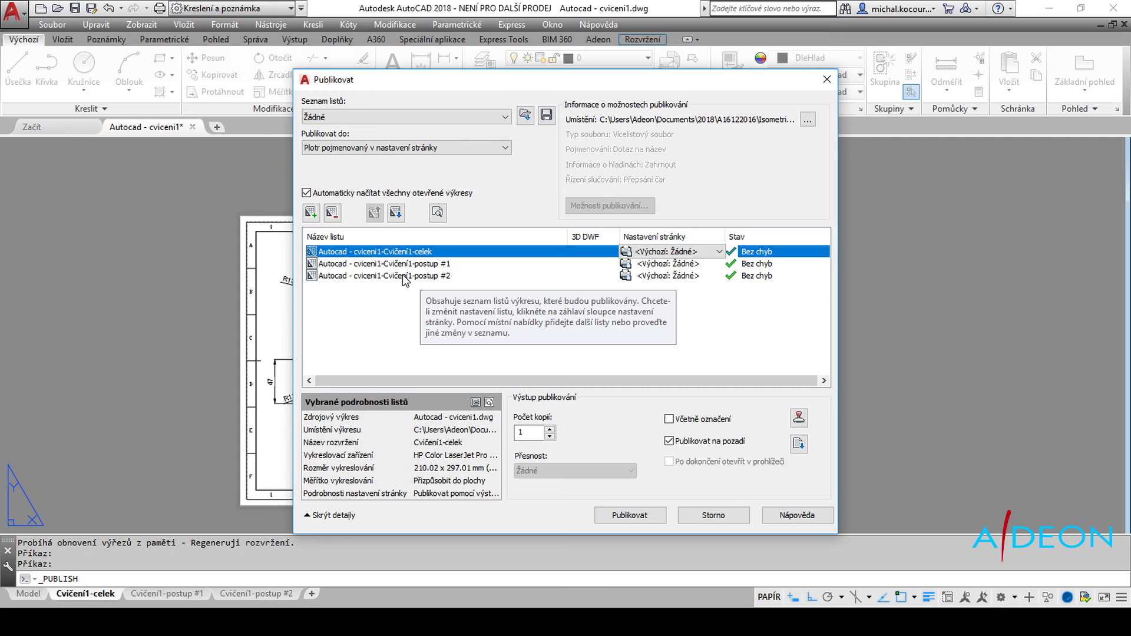
shift+click(405, 277)
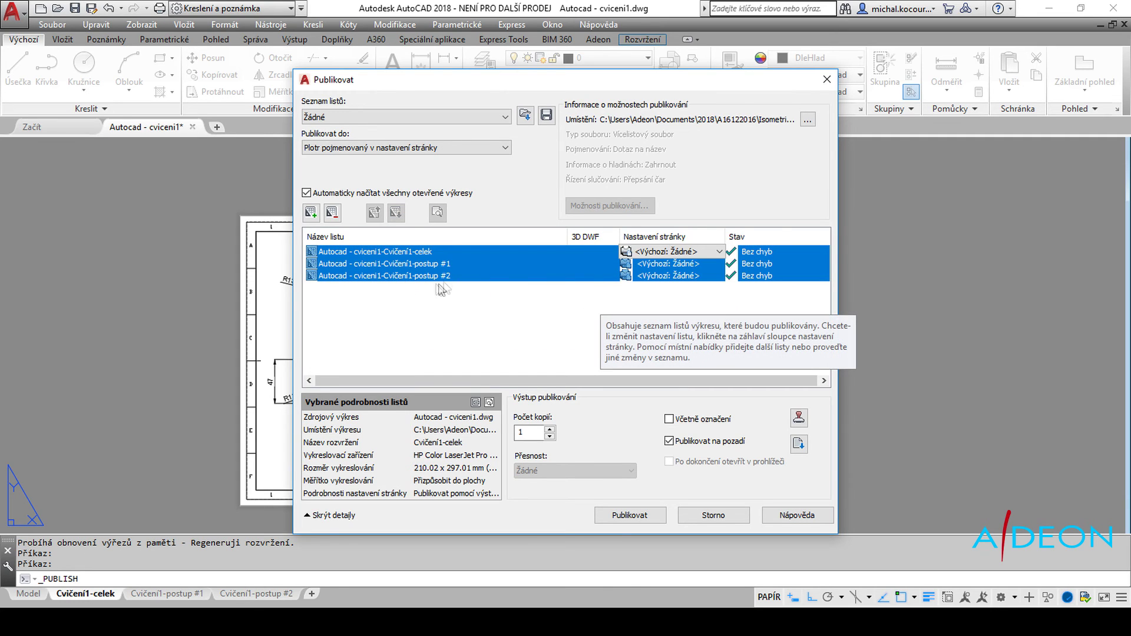
click(718, 252)
click(680, 280)
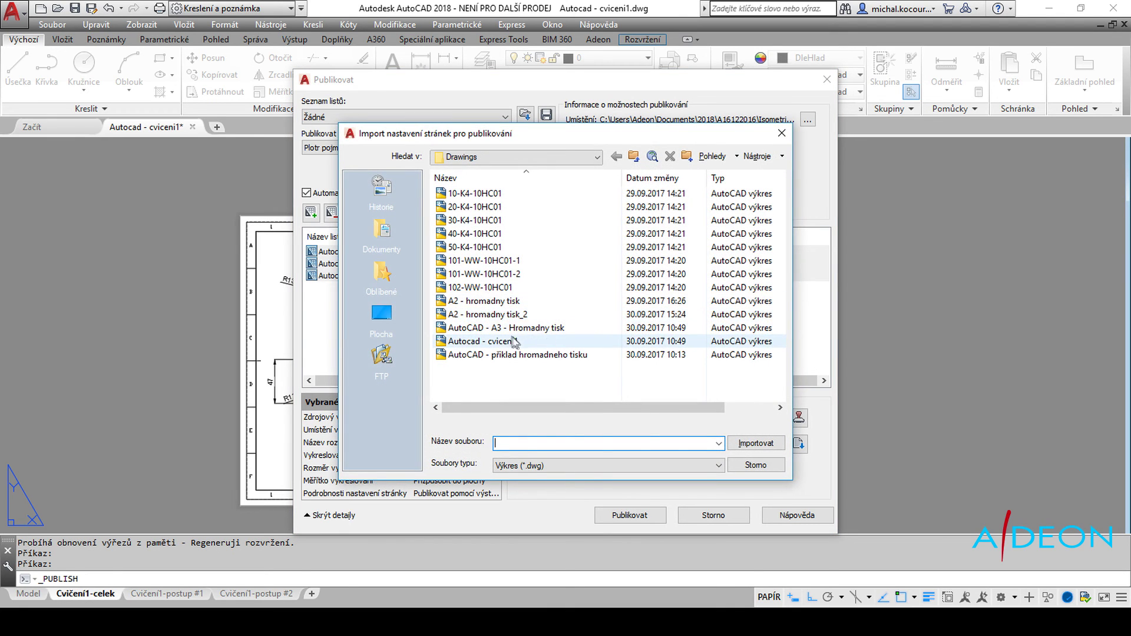
- Import page setups from 'AutoCAD - A3 - Hromadny tisk' and apply 'A3 - Hromadny tisk do PDF' to all three sheets
click(503, 331)
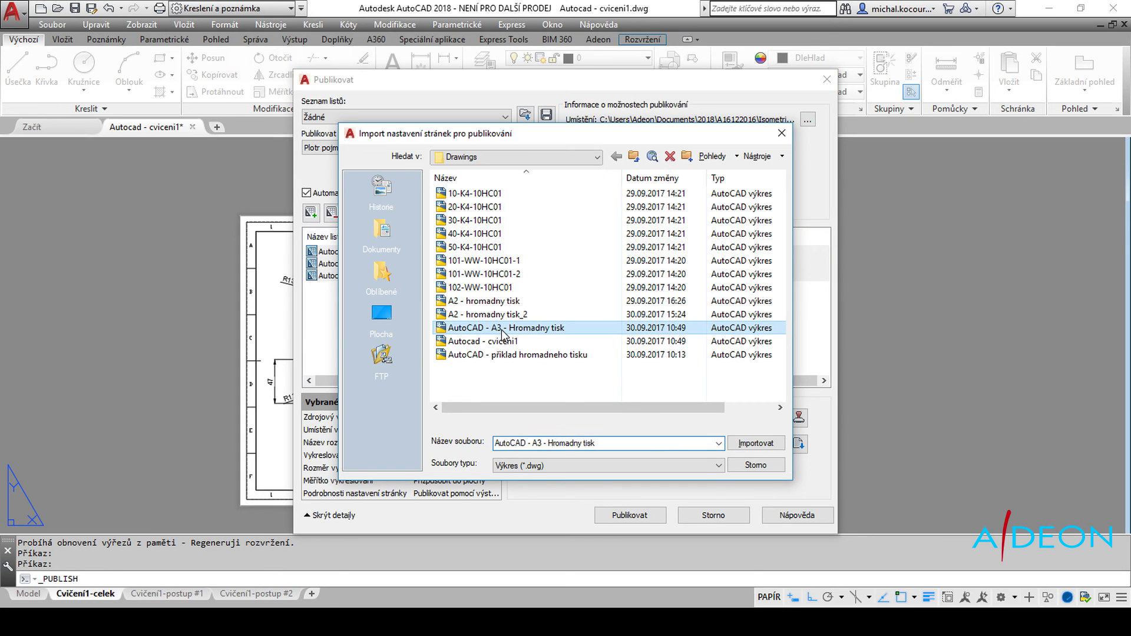
double_click(503, 333)
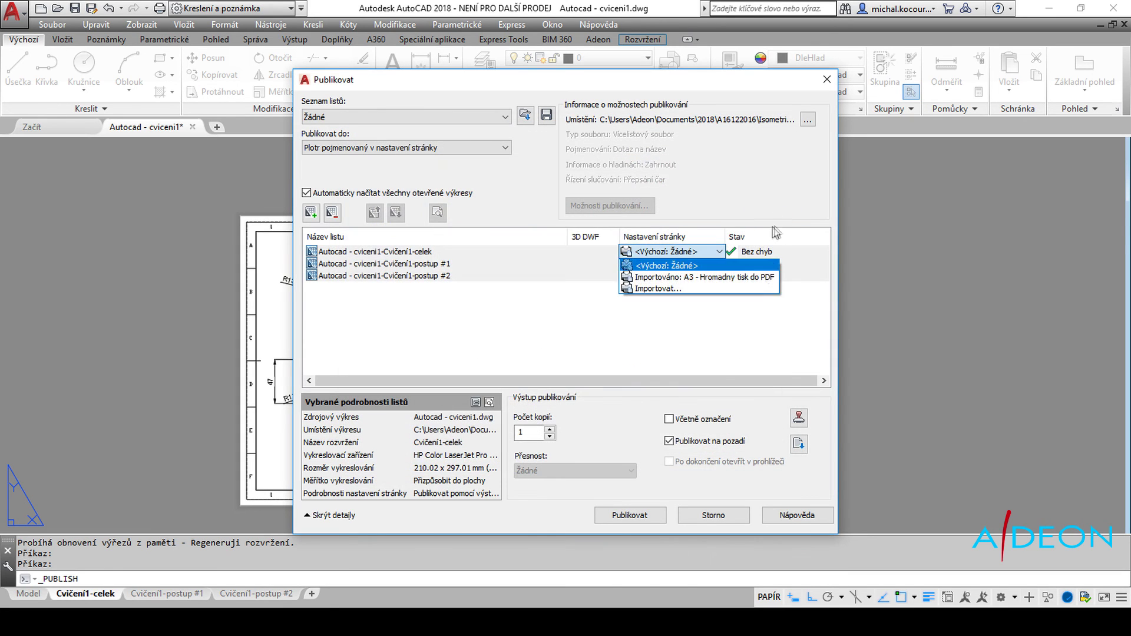
click(716, 277)
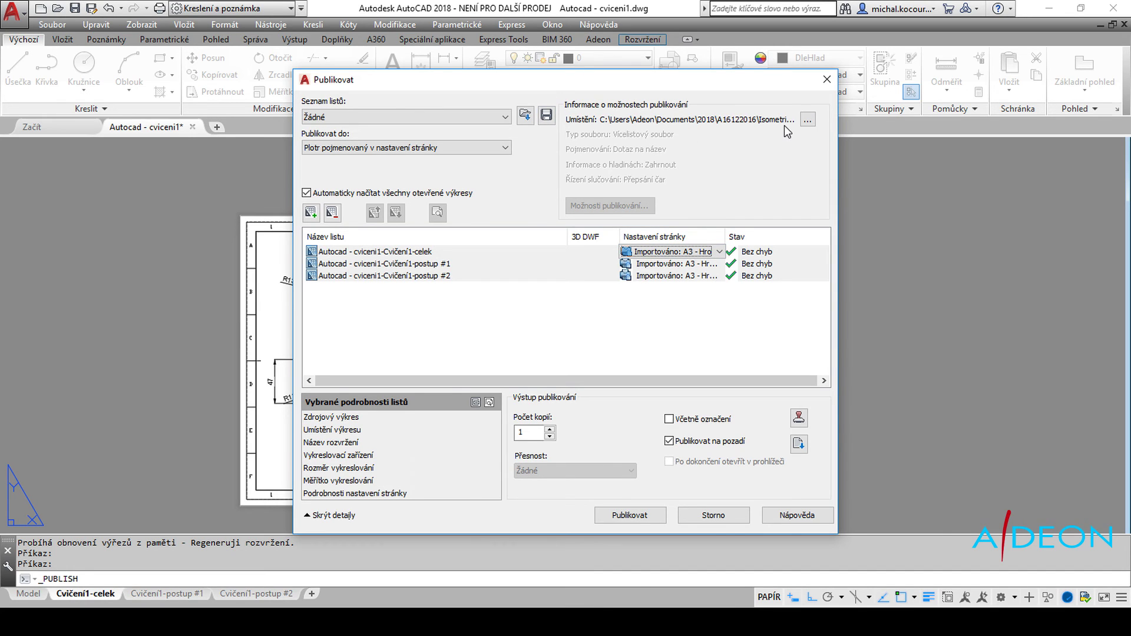
click(628, 519)
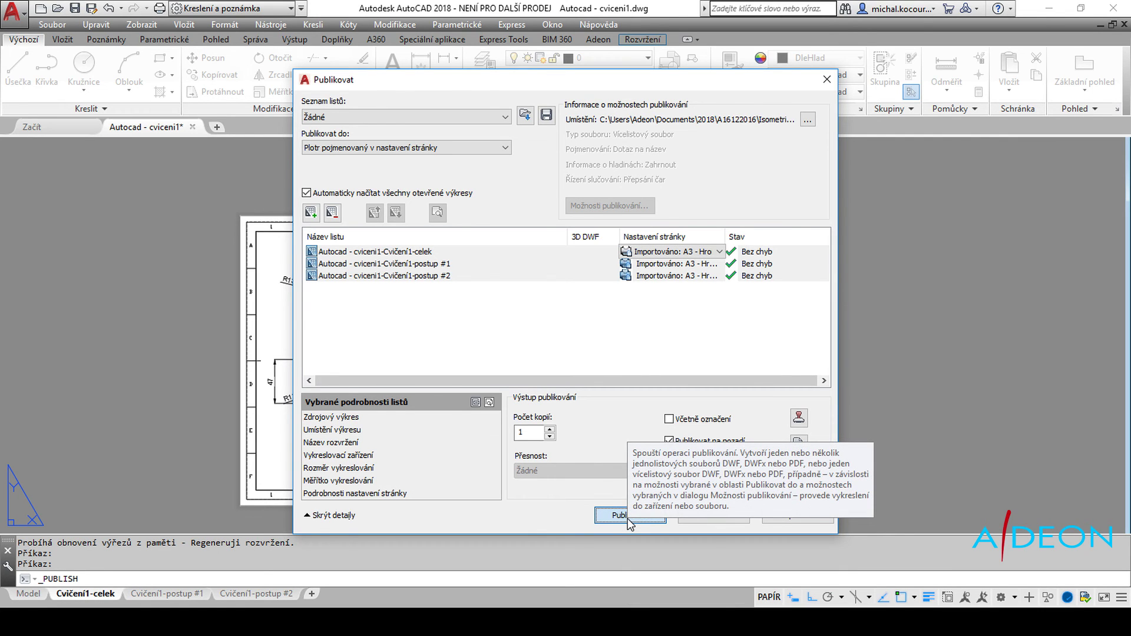
- Publish the three cviceni1 layouts without saving the sheet list, dismiss the background notice, and show the Model tab
click(628, 519)
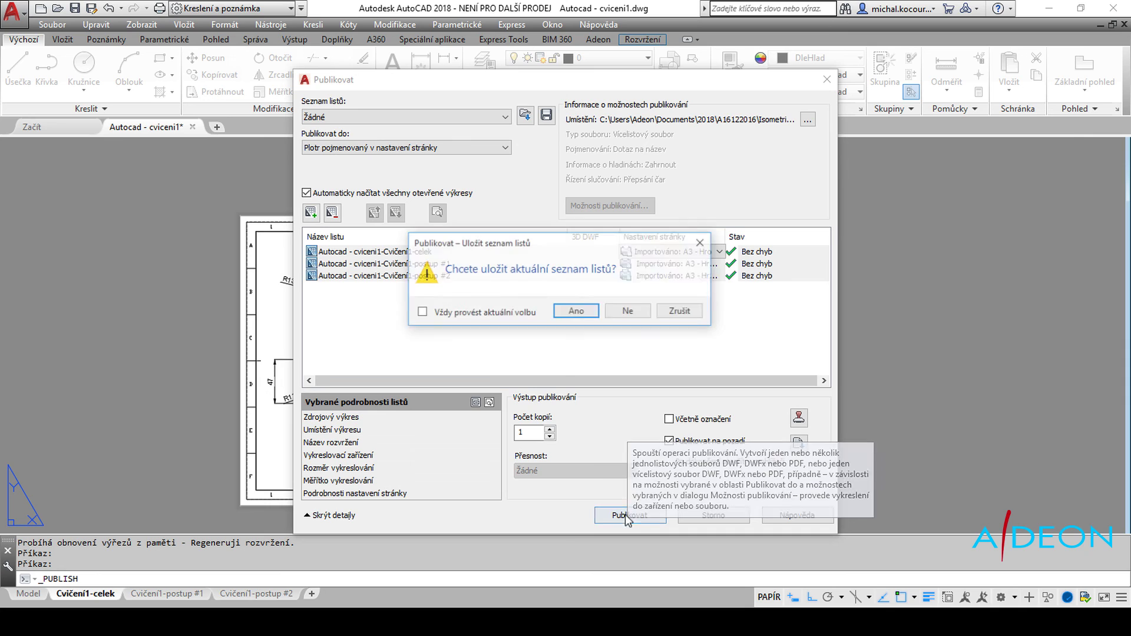
click(624, 312)
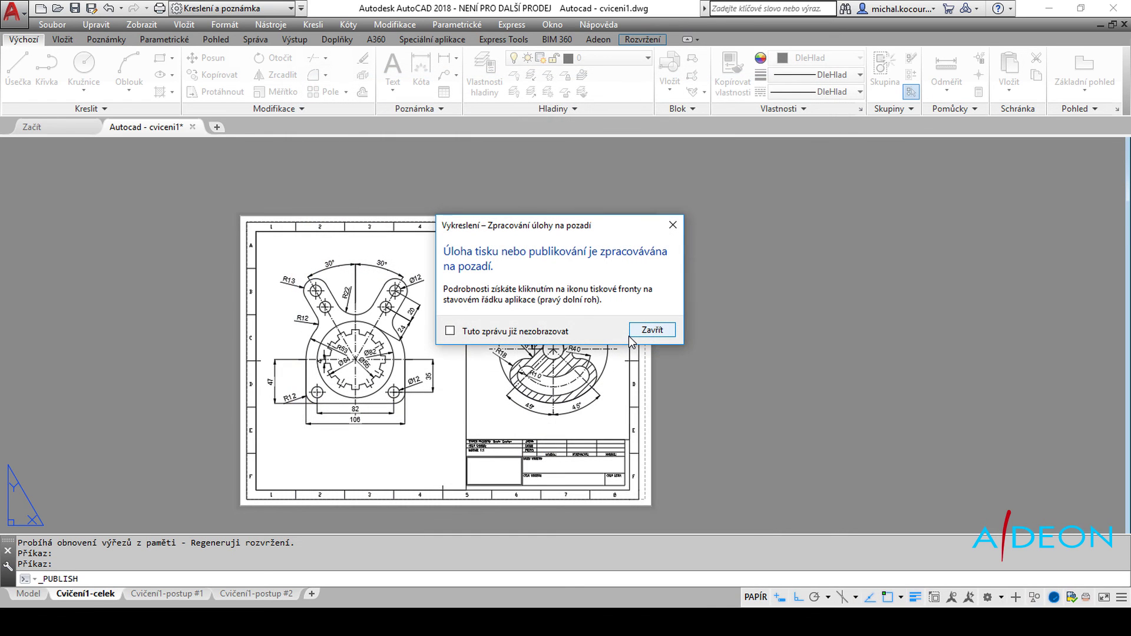
click(634, 332)
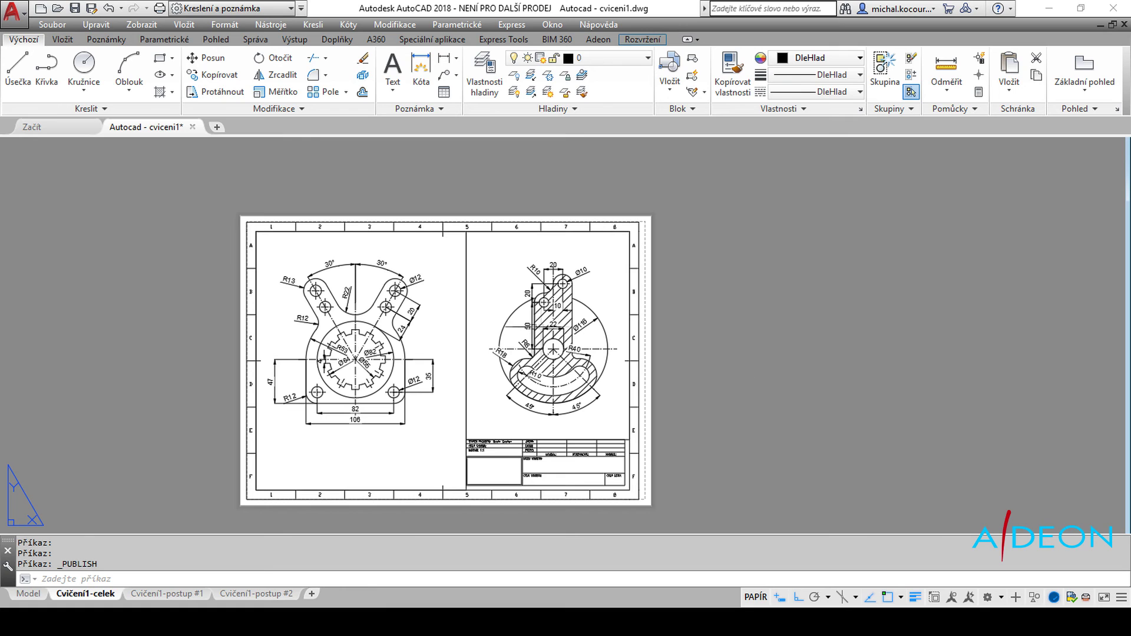
click(28, 594)
- Save the published output as 'vykres 1' in the Drawings folder and open that PDF from Explorer
scroll(465, 339, down, 2)
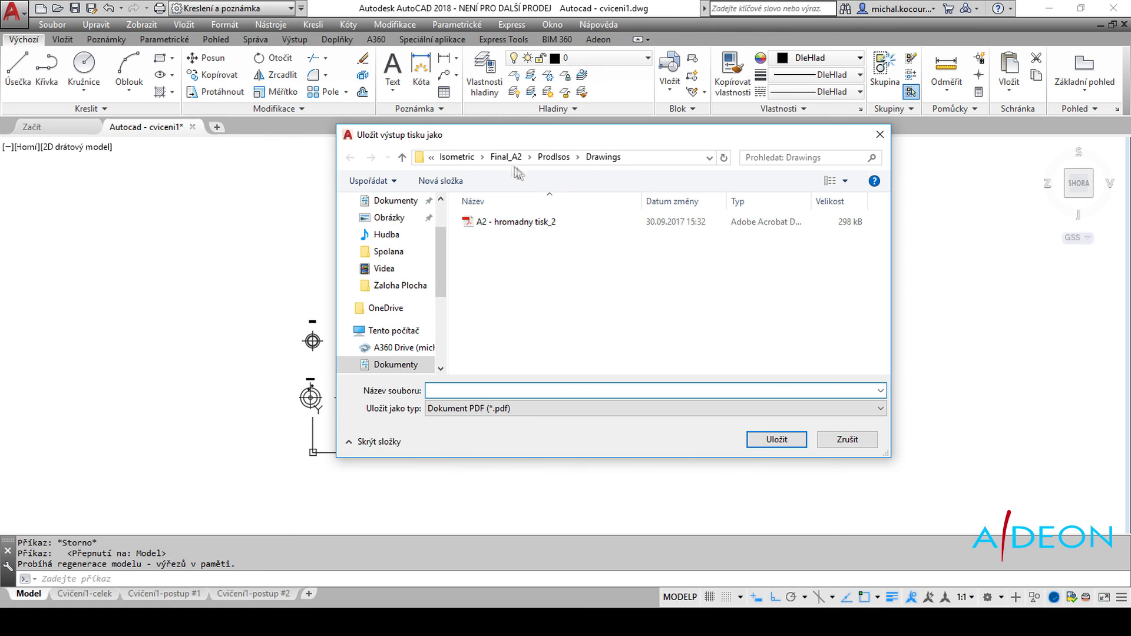
drag(501, 144, 464, 177)
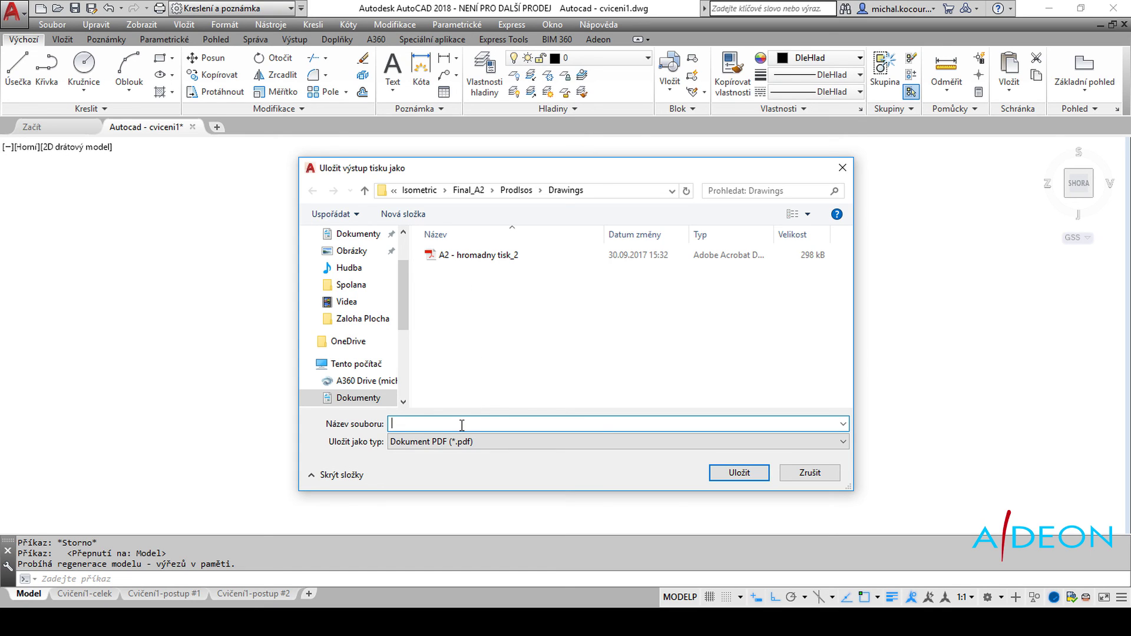
text(vykres)
text( 1)
click(727, 475)
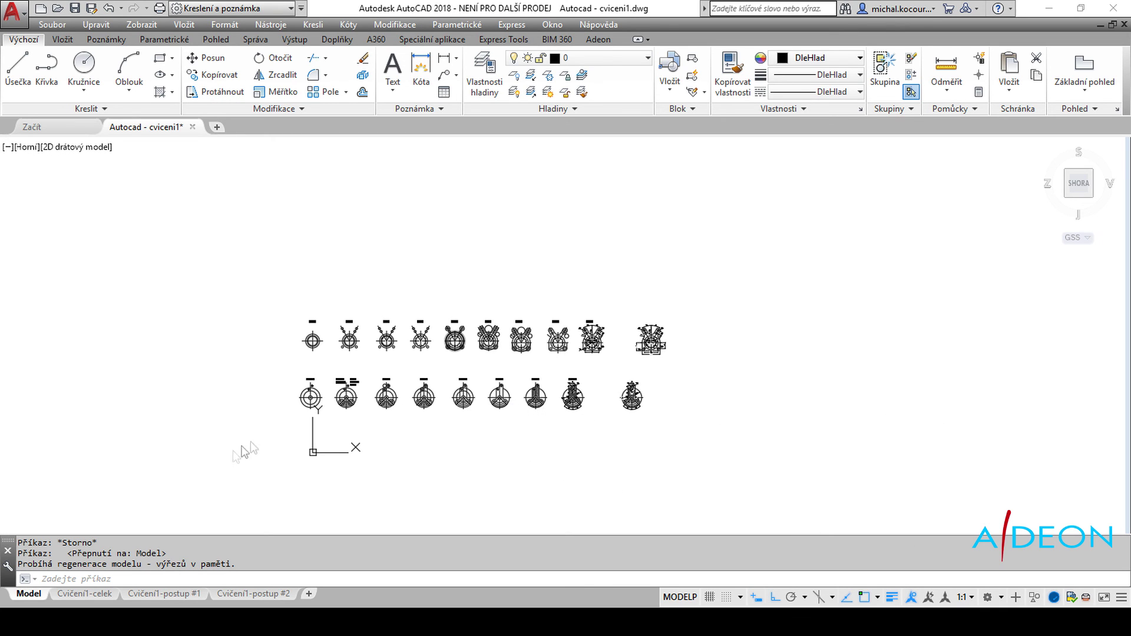
click(177, 621)
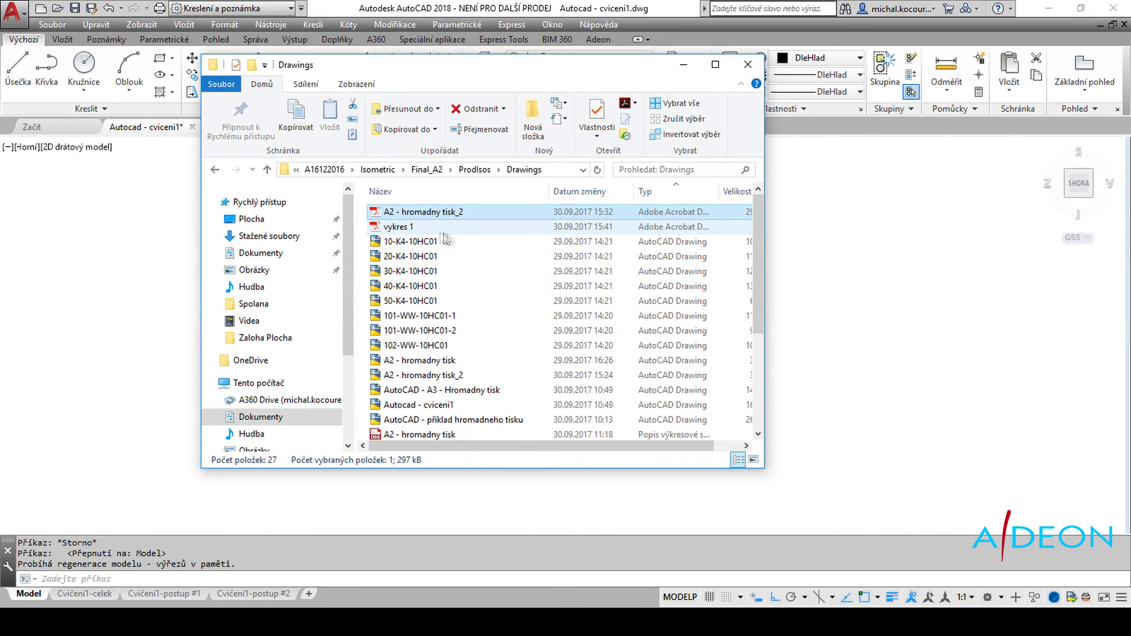
double_click(406, 233)
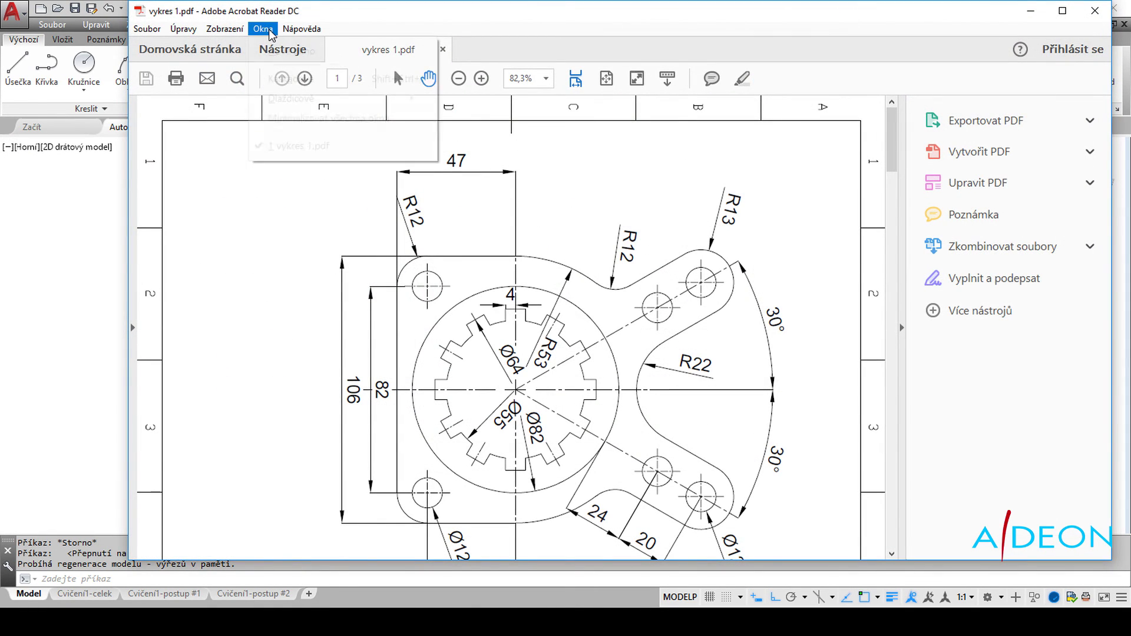
- Rotate the PDF view to the left so the pages read upright
click(225, 28)
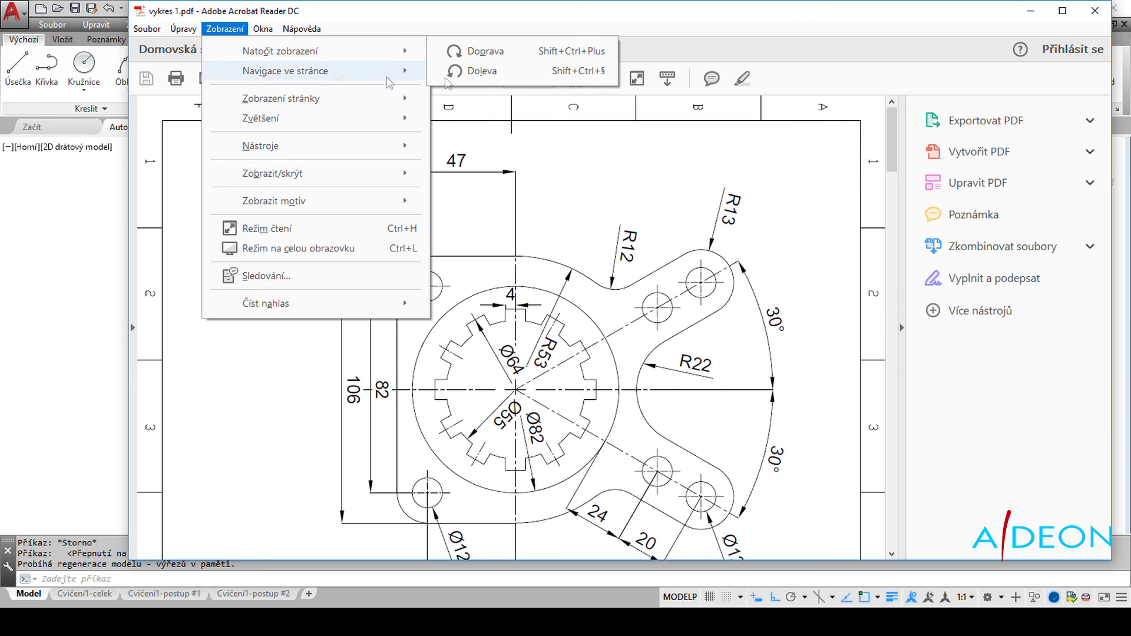
click(482, 74)
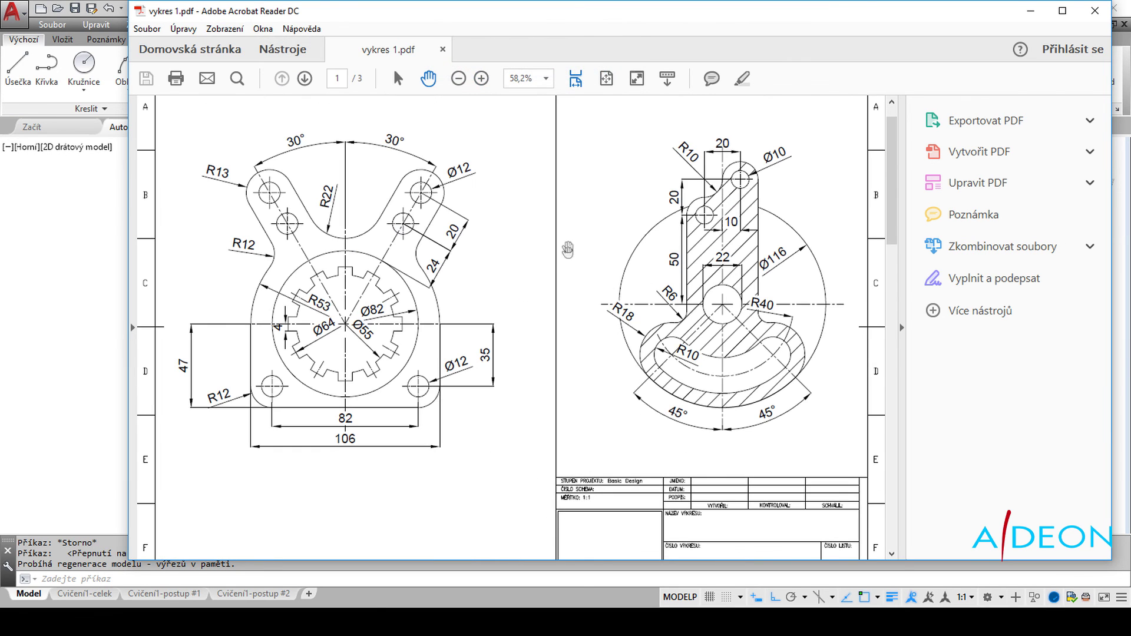
click(901, 327)
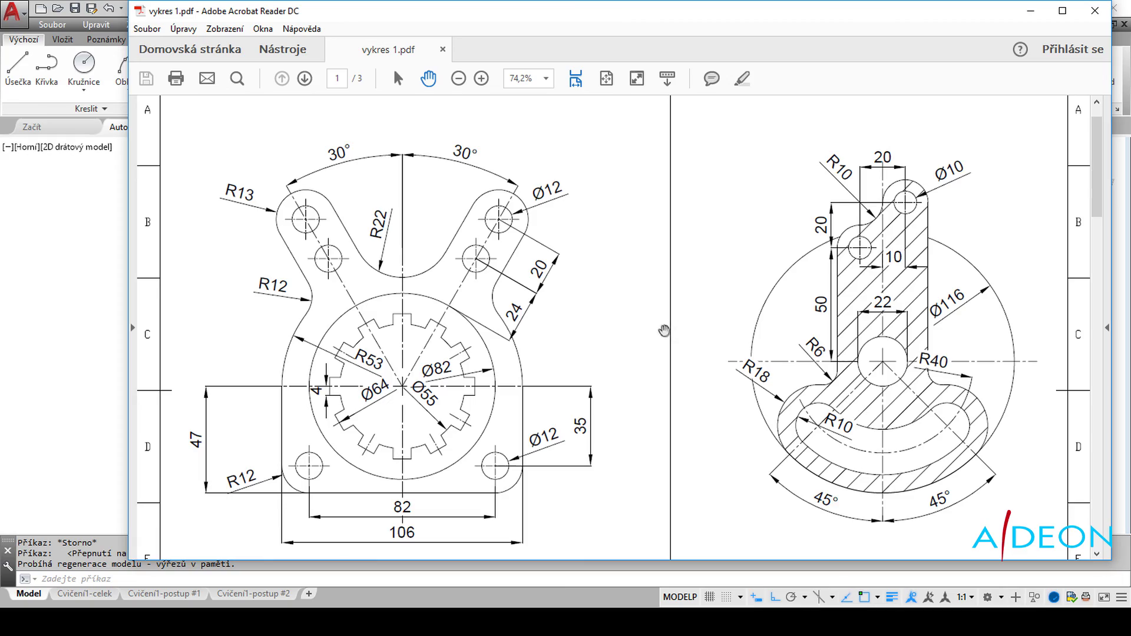
- Scroll through all three pages of vykres 1, then close Acrobat Reader
ctrl+scroll(649, 324, down, 3)
scroll(648, 324, down, 3)
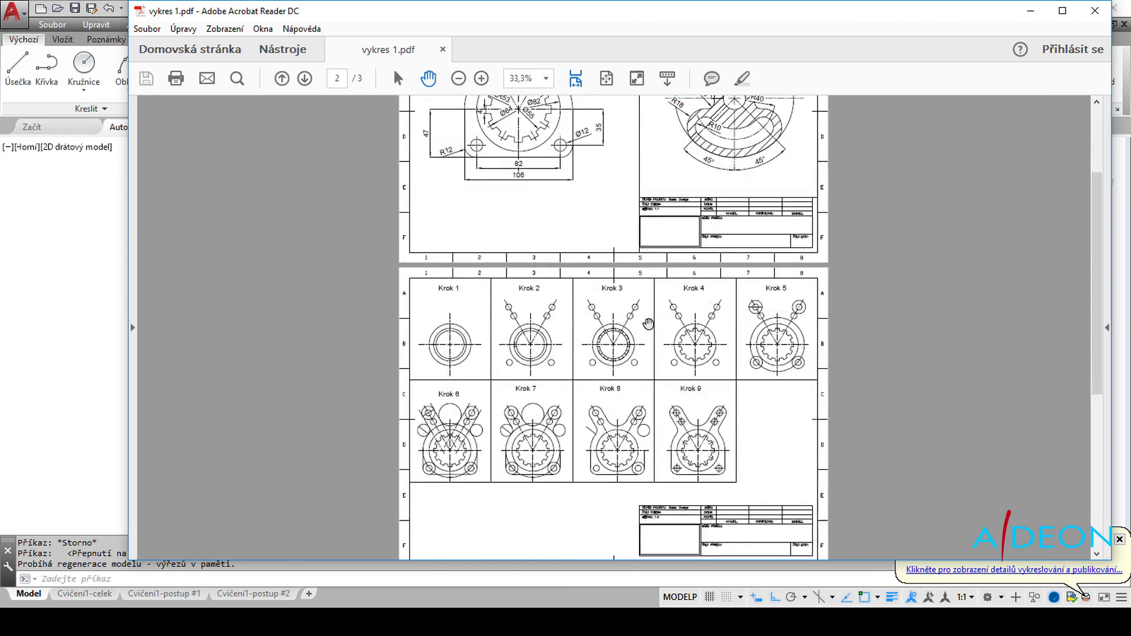
scroll(648, 324, down, 6)
scroll(642, 383, up, 5)
scroll(643, 376, up, 4)
scroll(583, 353, down, 4)
scroll(583, 353, down, 5)
scroll(583, 363, down, 3)
scroll(583, 362, up, 10)
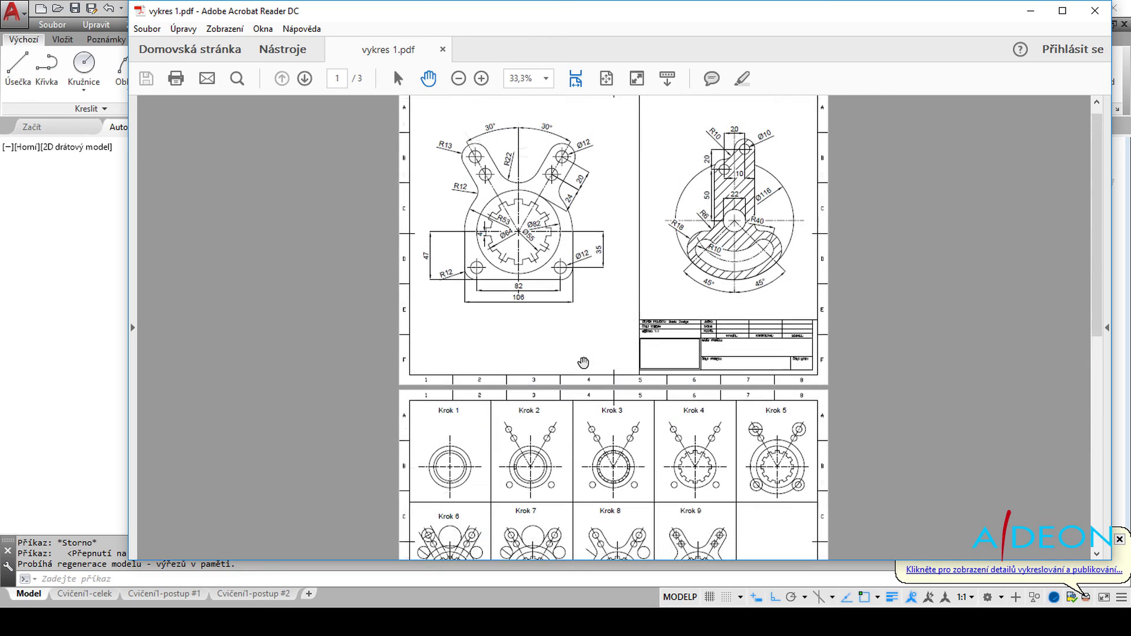
ctrl+scroll(602, 195, down, 1)
click(1095, 10)
click(806, 322)
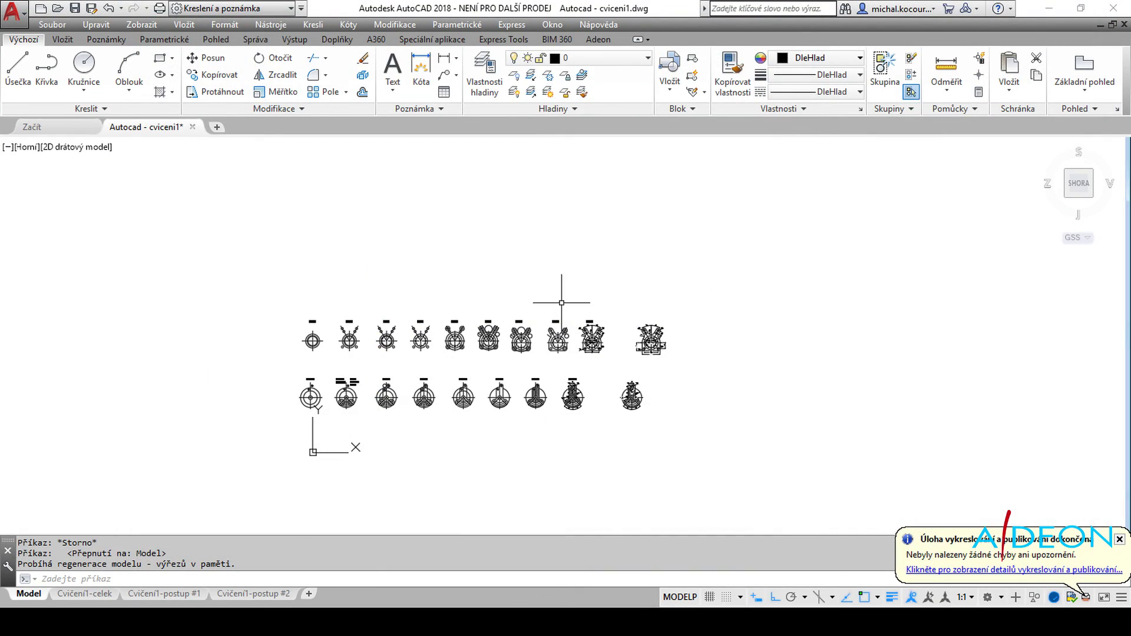
- Quit AutoCAD, choosing Ne to discard changes to cviceni1
scroll(490, 327, up, 2)
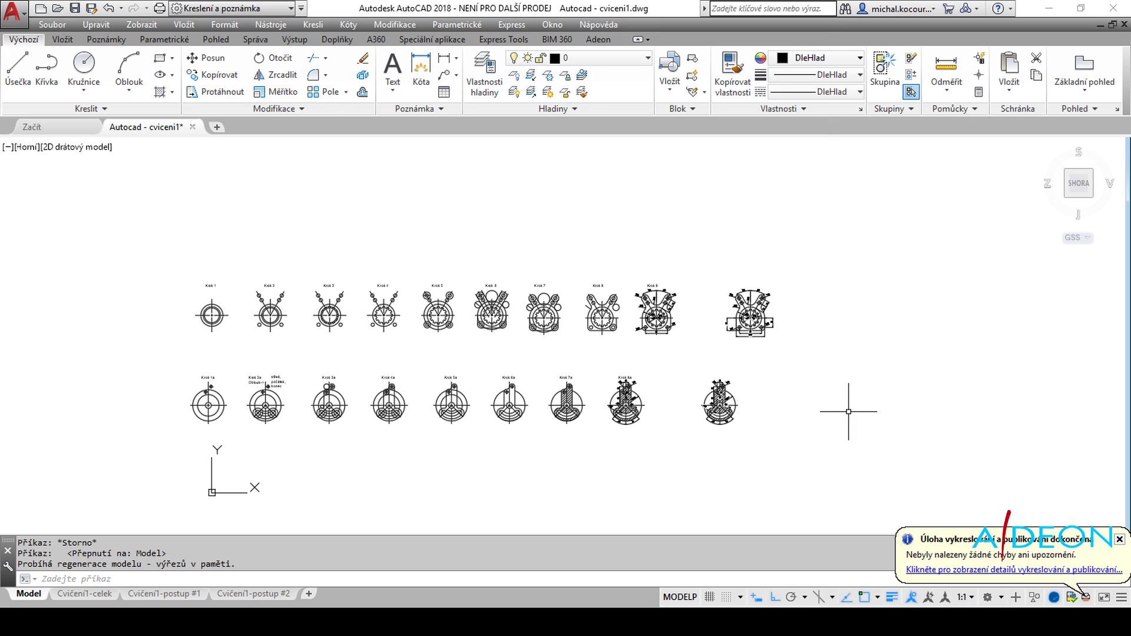
click(1114, 8)
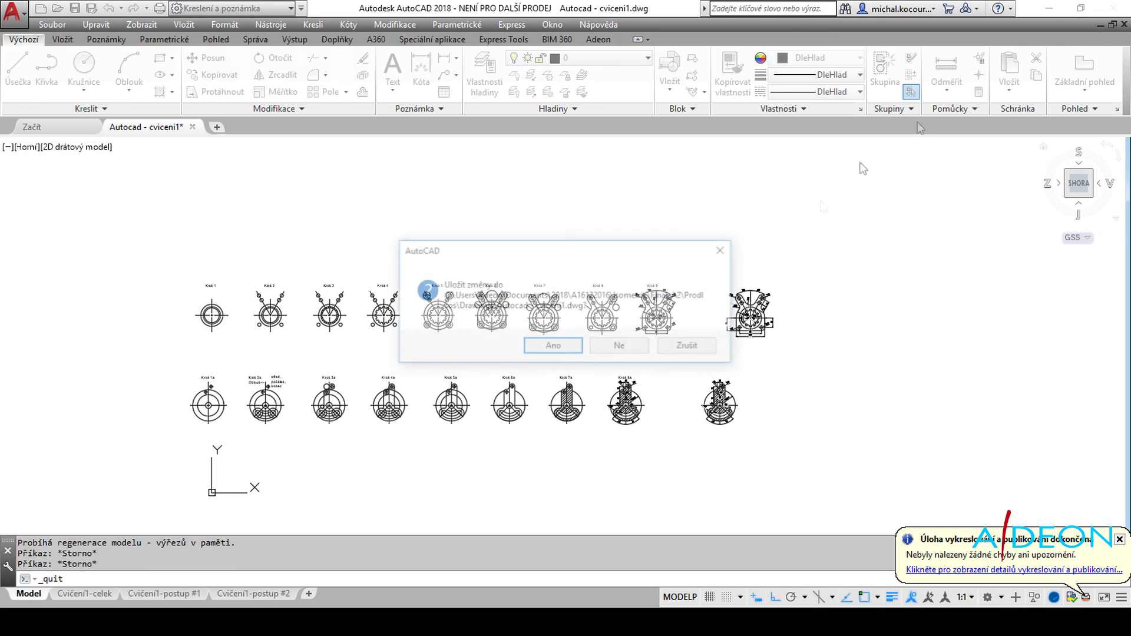
click(635, 348)
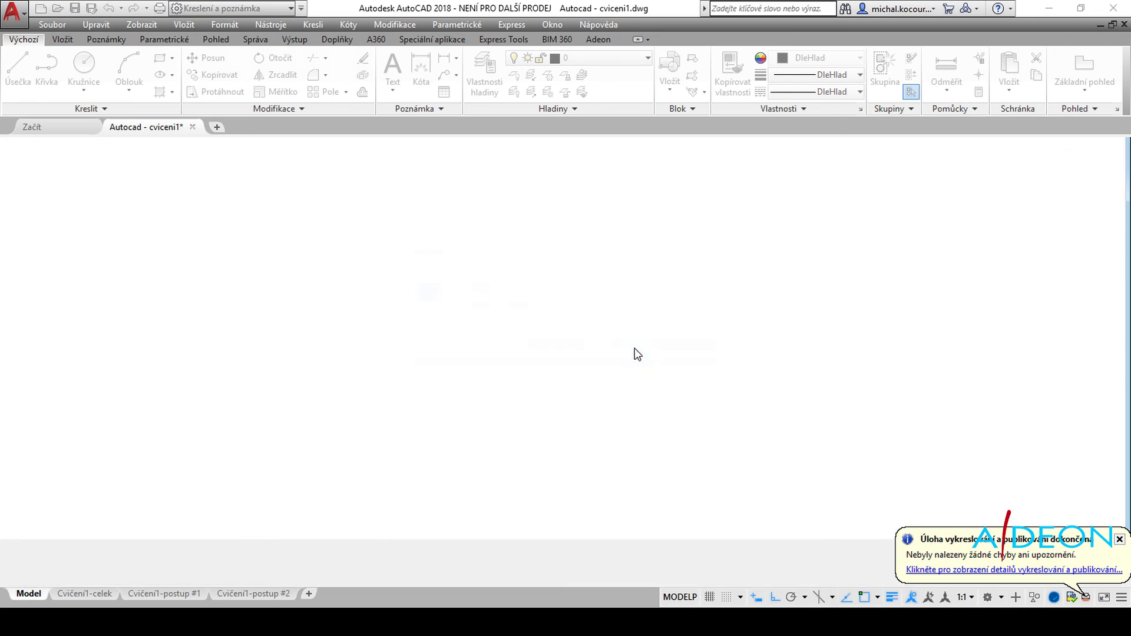